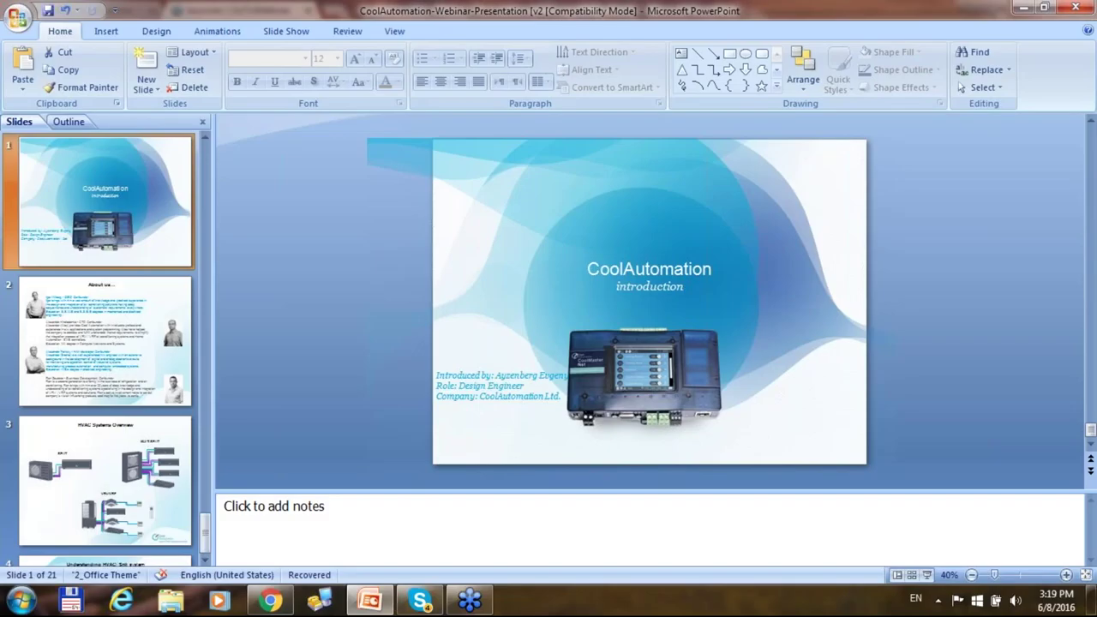
key("End")
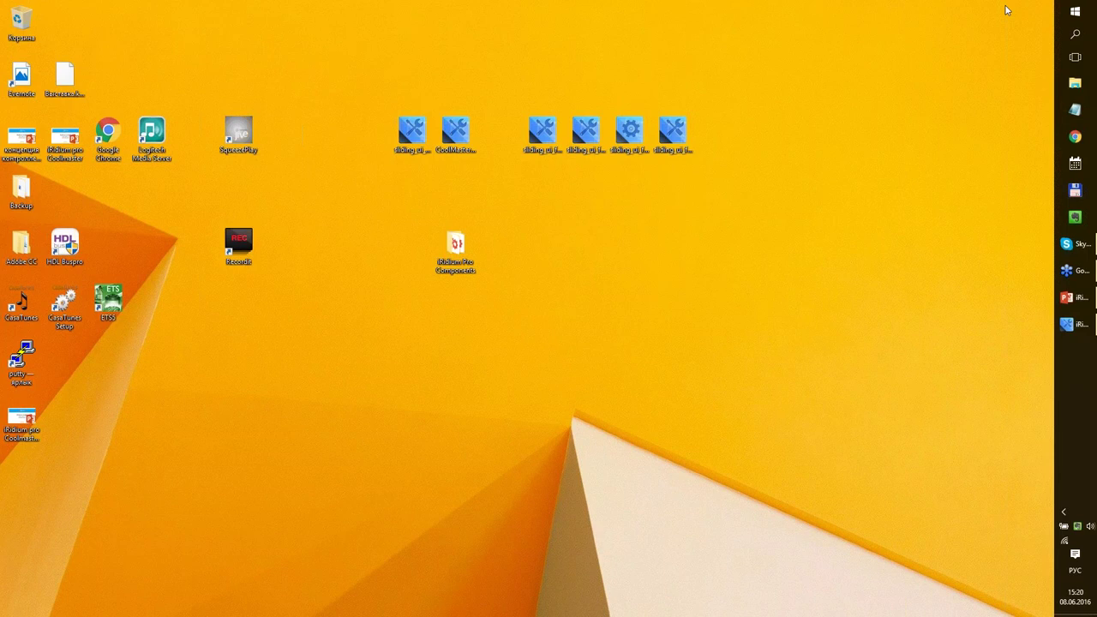
Switch to iRidium Studio and reopen the recent project CoolMasterNetProDriver(1).irpz
left_click(1077, 330)
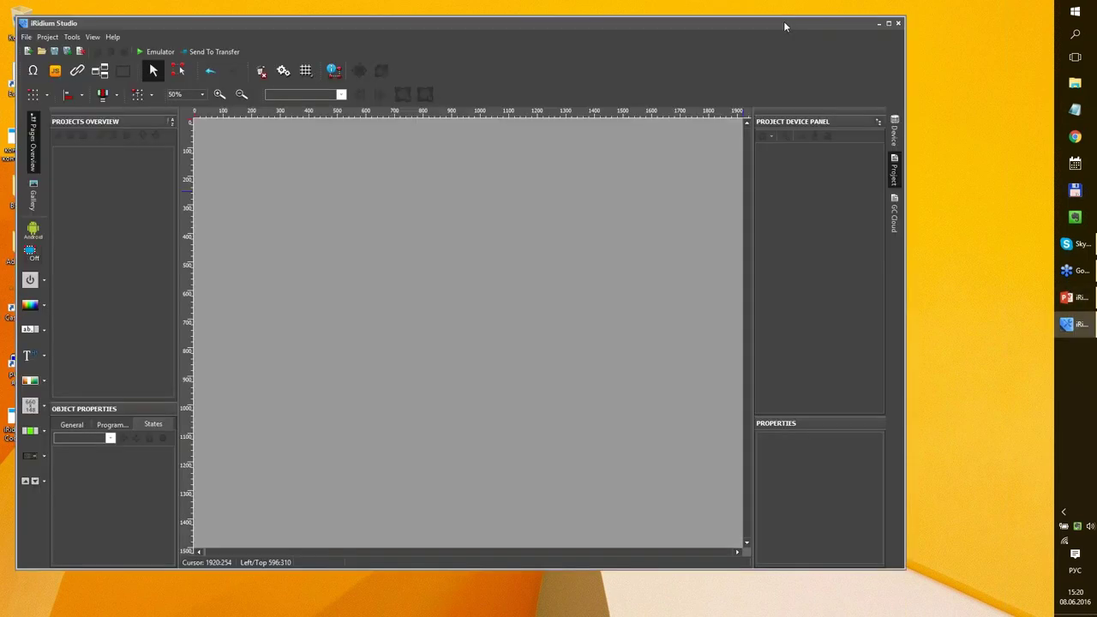
left_click_drag(775, 31, 786, 34)
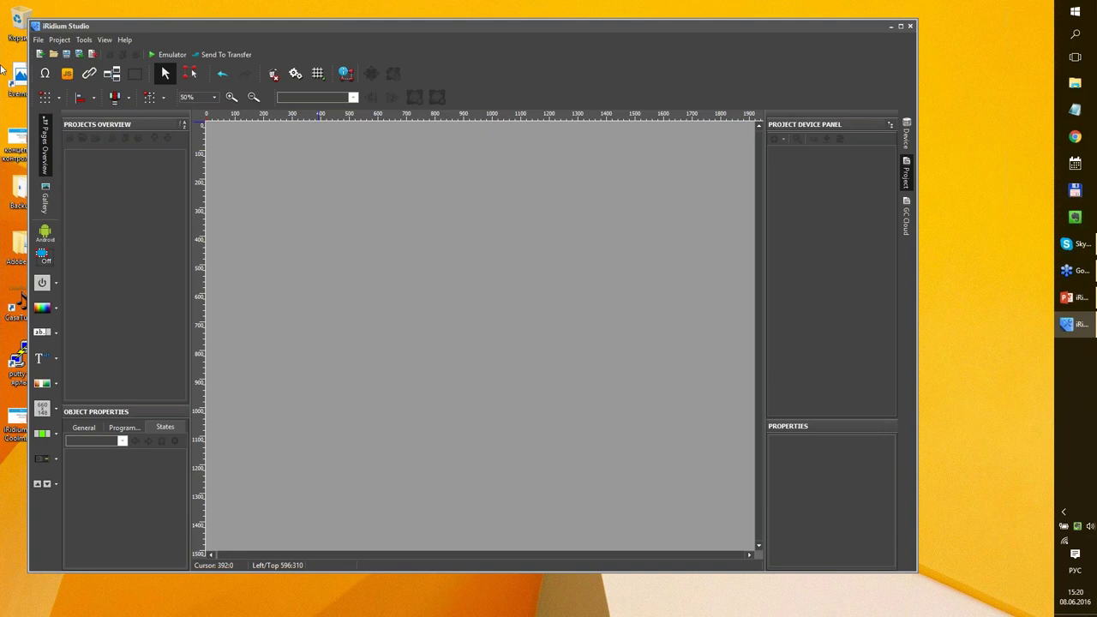
left_click(38, 41)
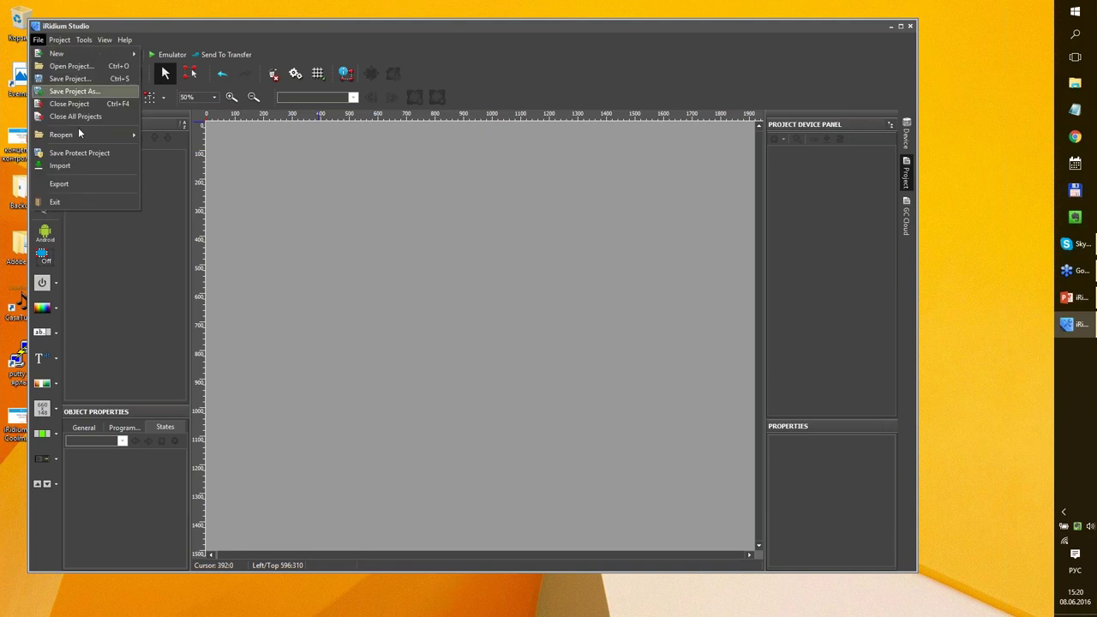
mouse_move(79, 136)
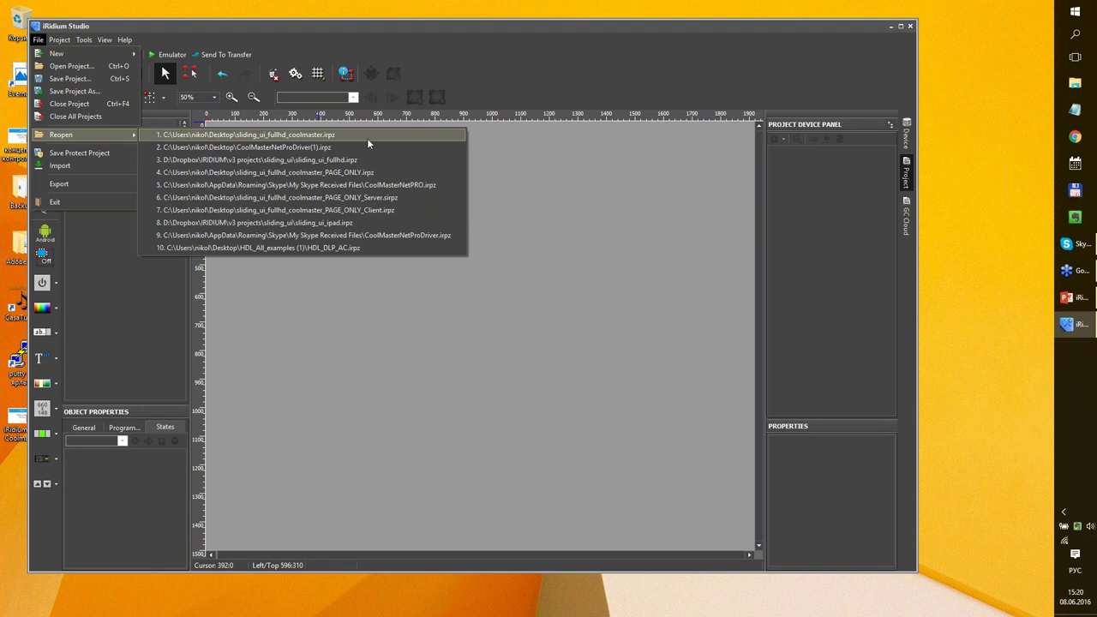
left_click(323, 148)
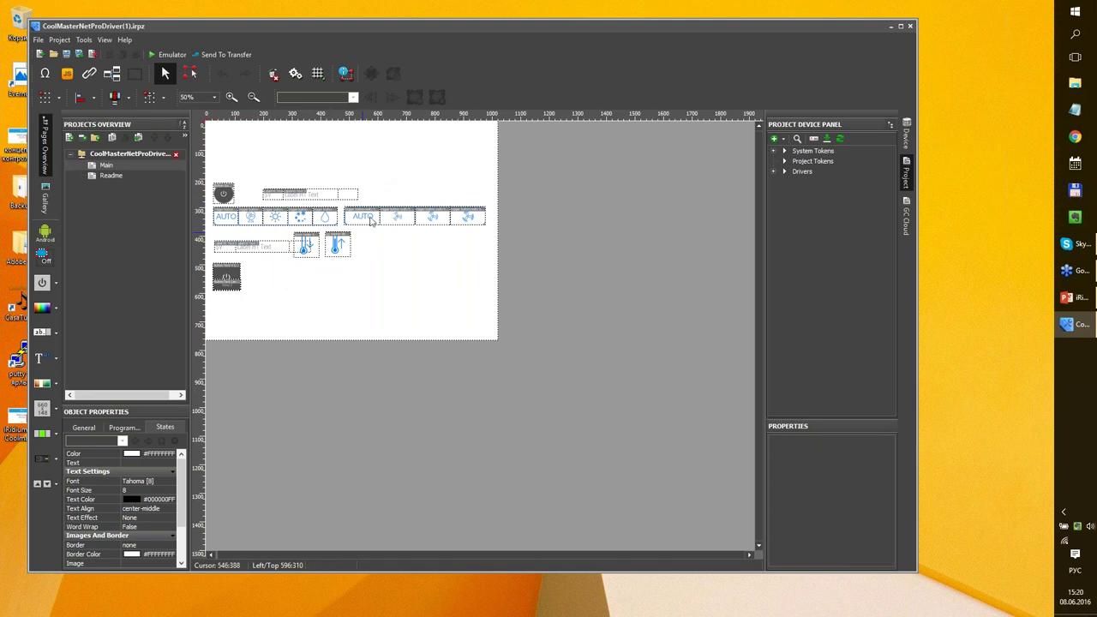
left_click_drag(487, 260, 218, 177)
left_click(250, 297)
left_click(226, 277)
left_click(265, 287)
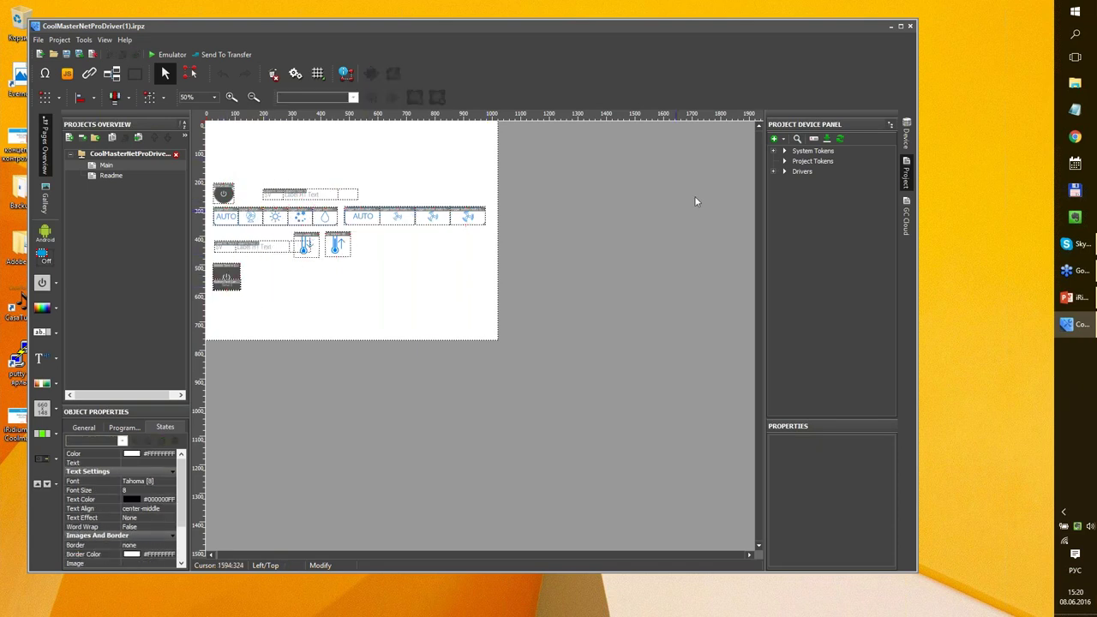
Maximize the project window and expand the Drivers tree through CoolMasterNet and TCP to the contents of device L1-001
left_click(902, 27)
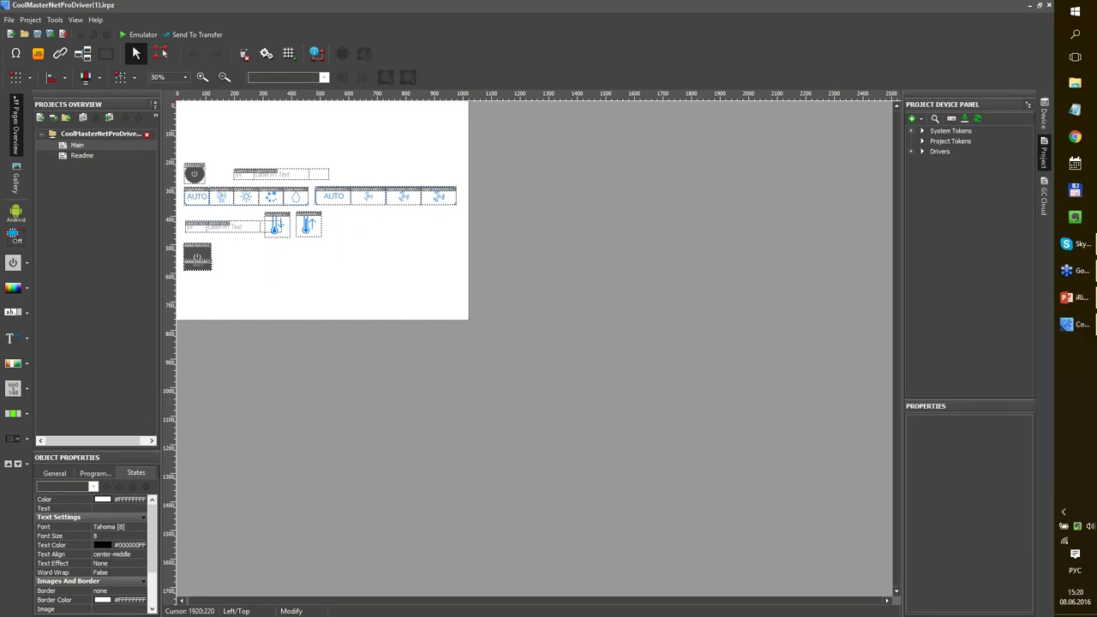
left_click(922, 152)
left_click(921, 162)
left_click(931, 181)
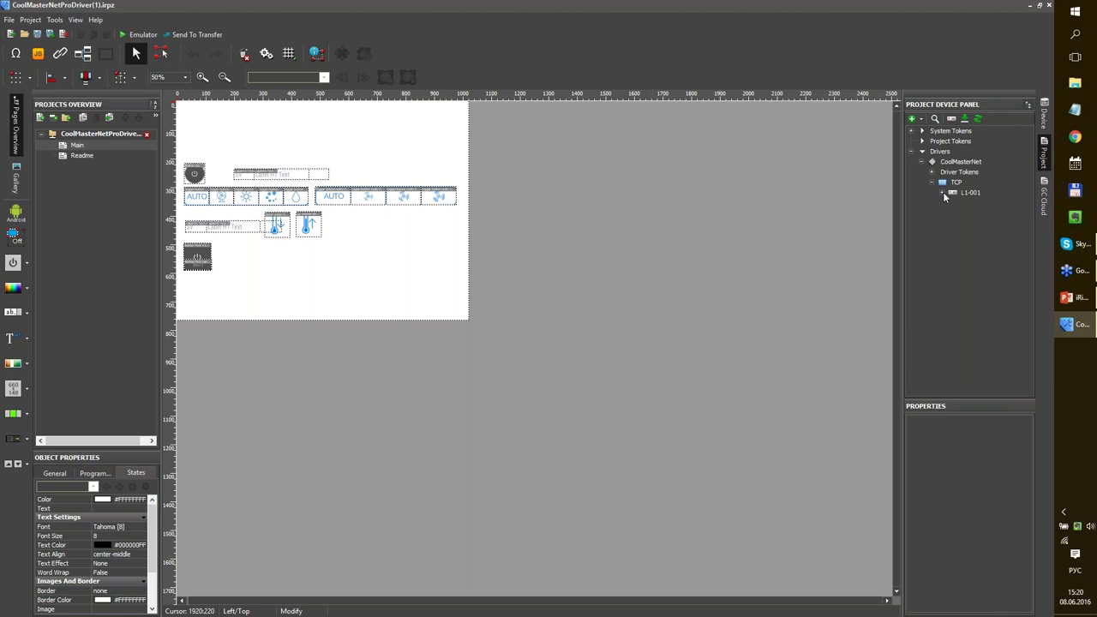
left_click(942, 192)
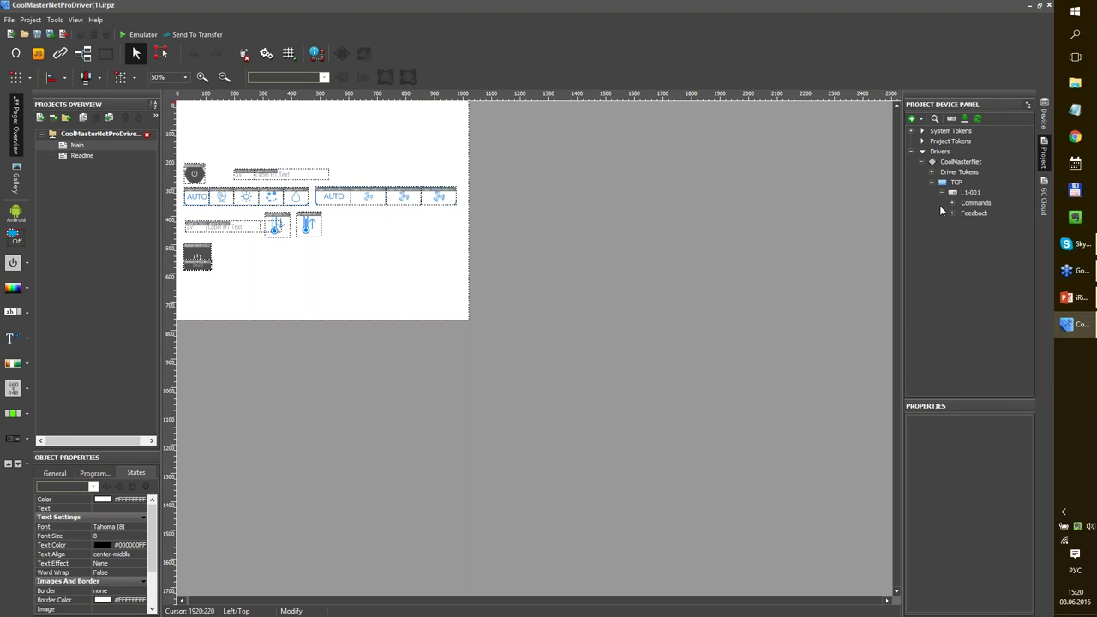
Examine the CoolMasterNet driver's local connection settings, in particular its host address and port
left_click(964, 162)
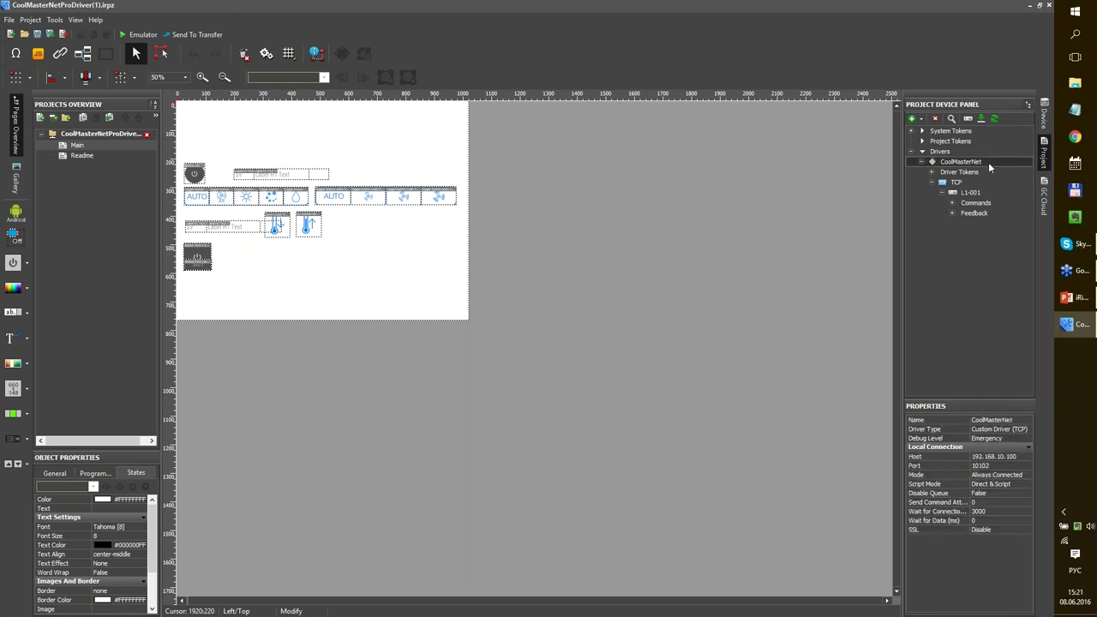
left_click(1012, 456)
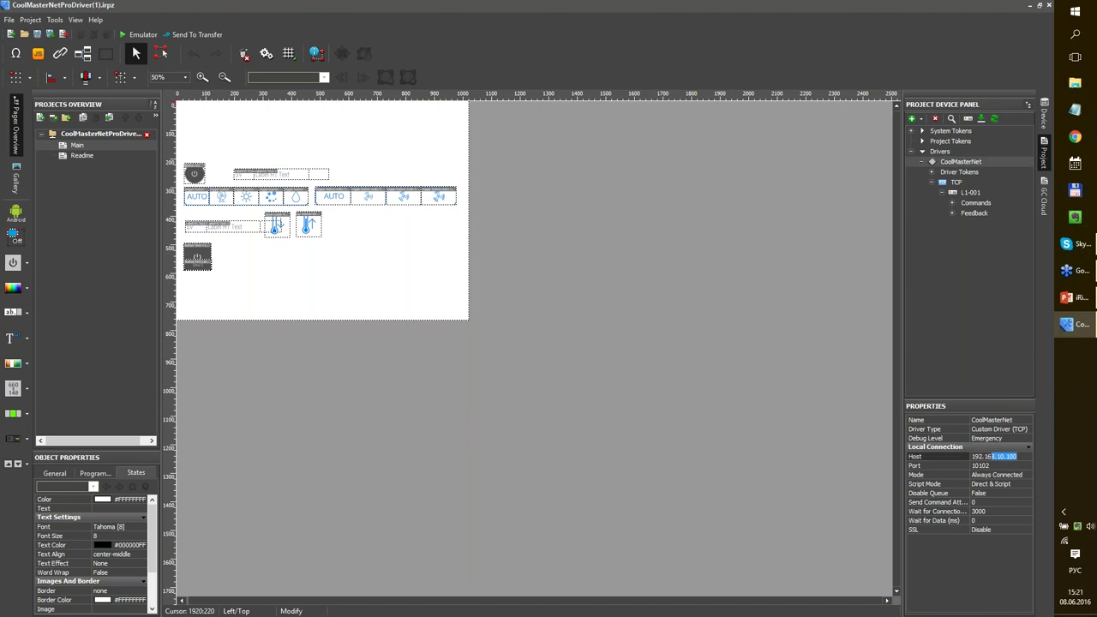
key("Tab")
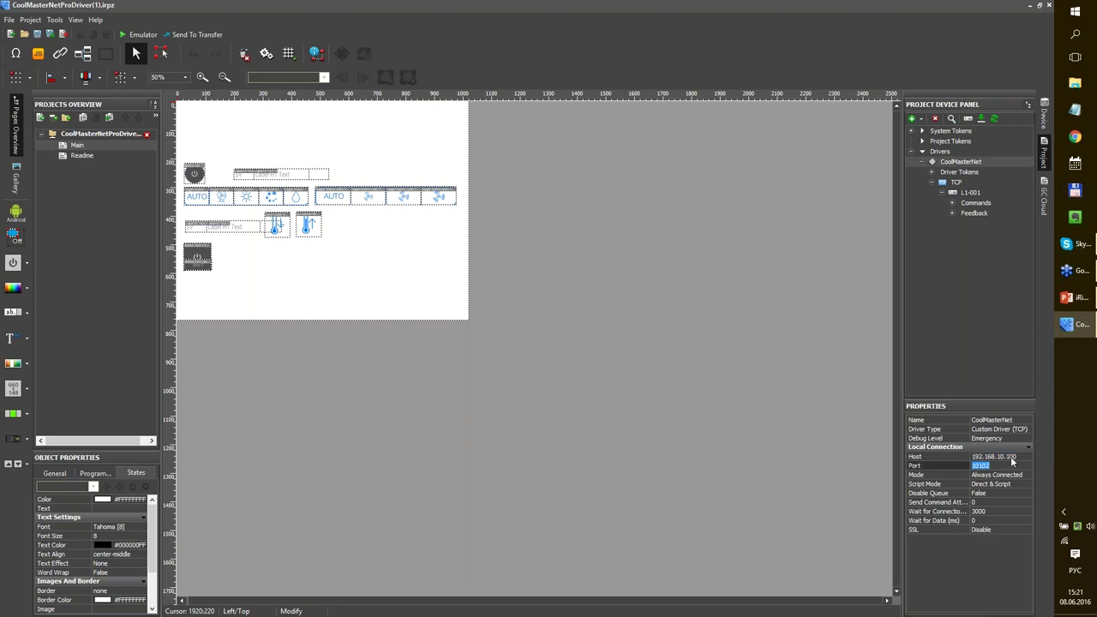
left_click(998, 458)
left_click(996, 460)
double_click(996, 457)
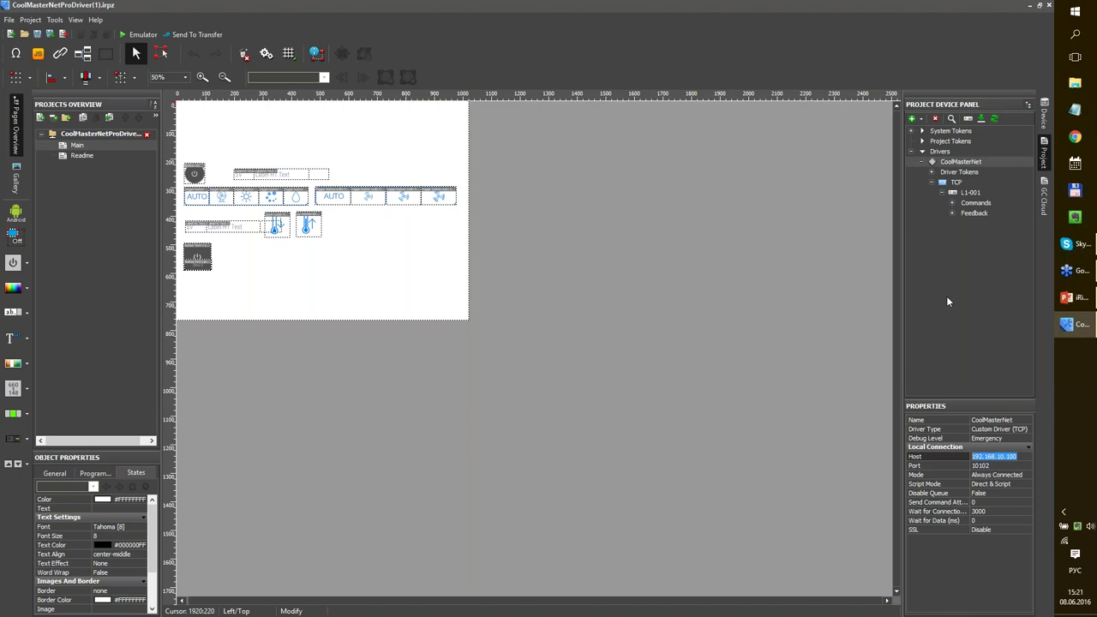
Clone the L1-001 device twice under the CoolMasterNet TCP connection
left_click(971, 192)
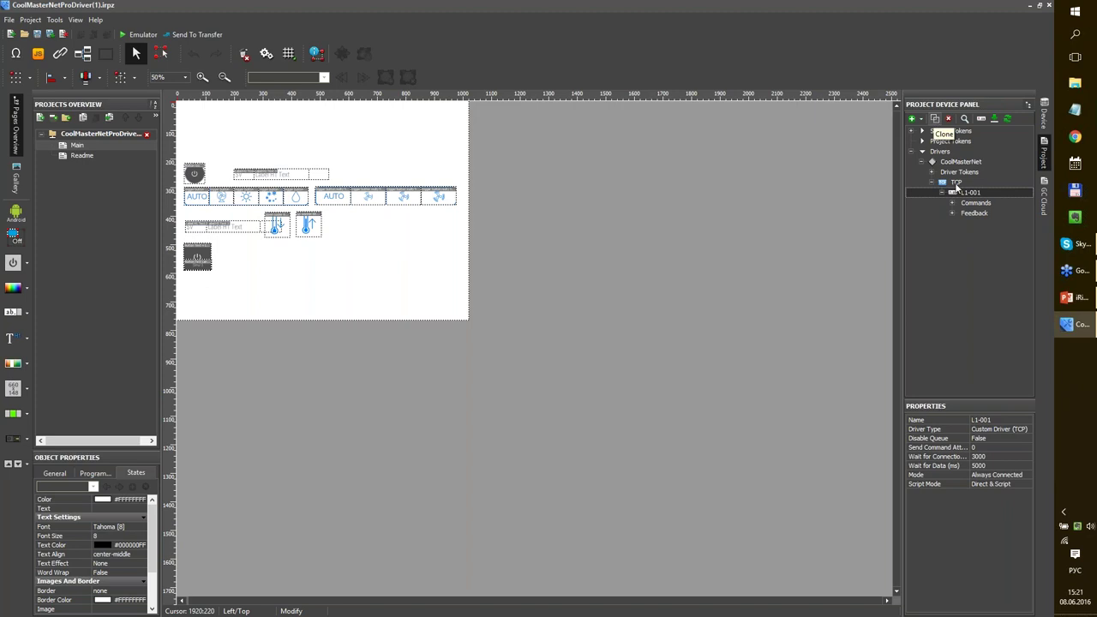
left_click(1004, 421)
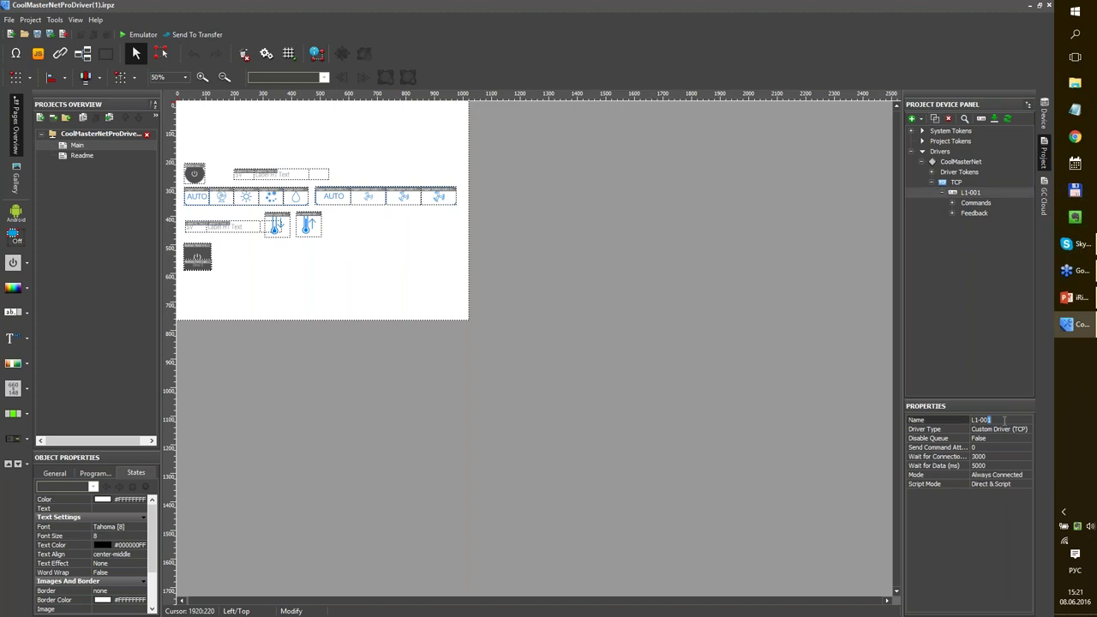
key("Return")
left_click(934, 121)
left_click(934, 121)
Rename the first clone of the L1-001 device as L1-002
left_click(972, 203)
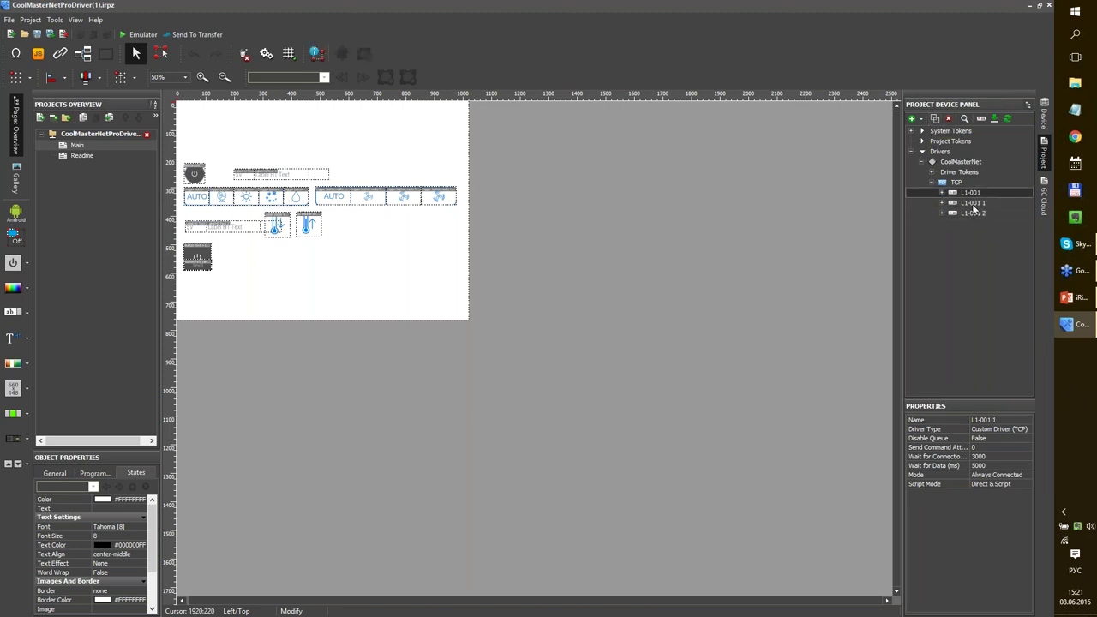
left_click(997, 425)
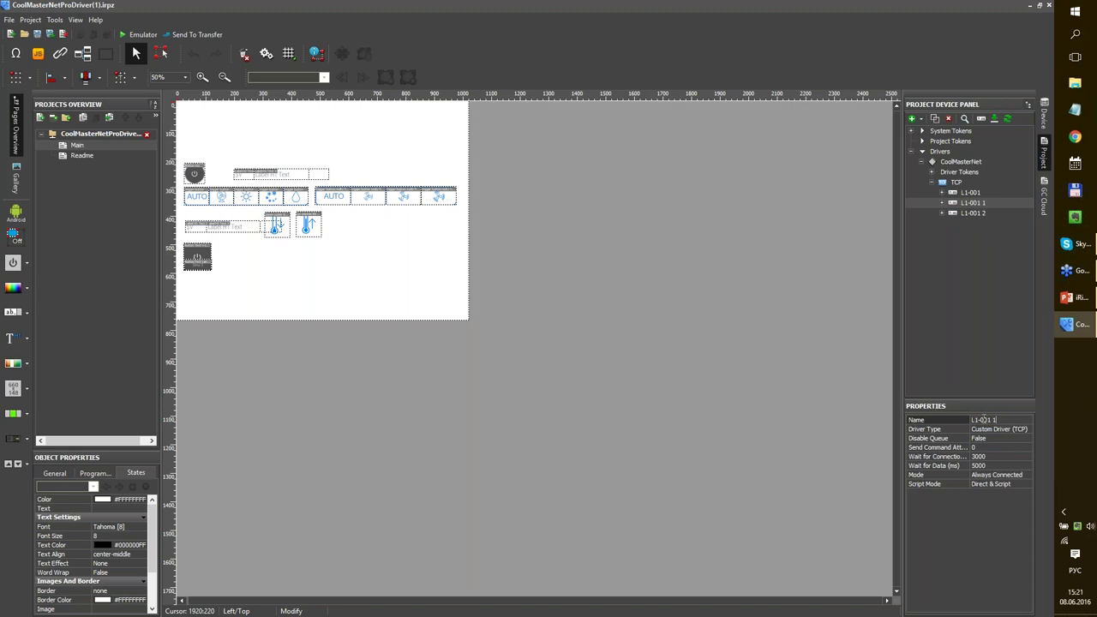
left_click_drag(986, 420, 1020, 419)
type("2")
Rename the second clone of the L1-001 device as L1-003
left_click(974, 212)
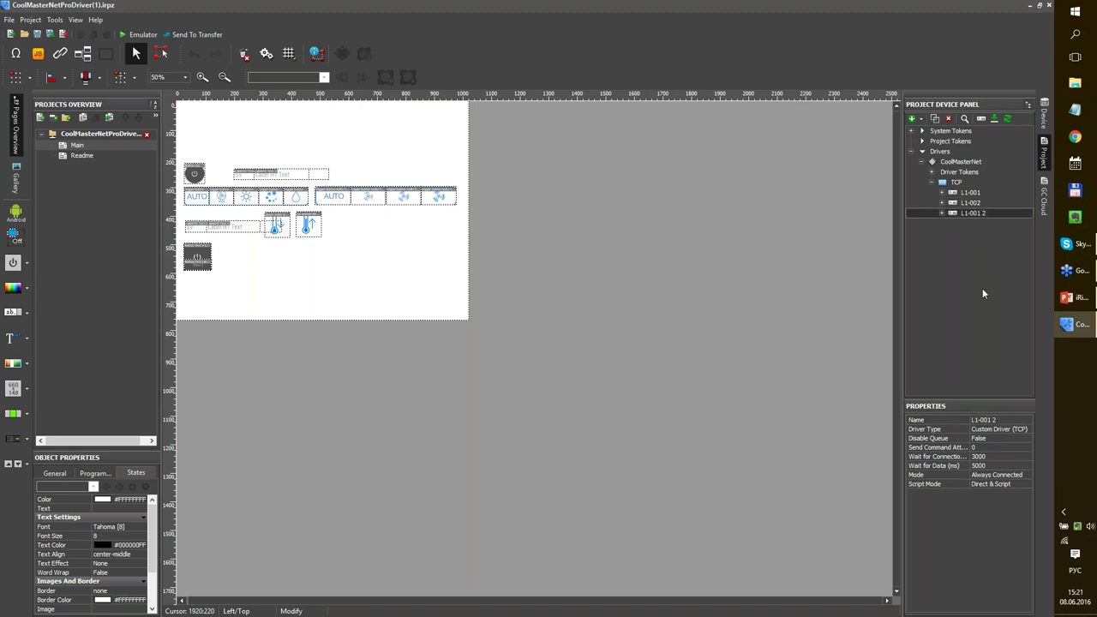
left_click(984, 420)
type("L1-002")
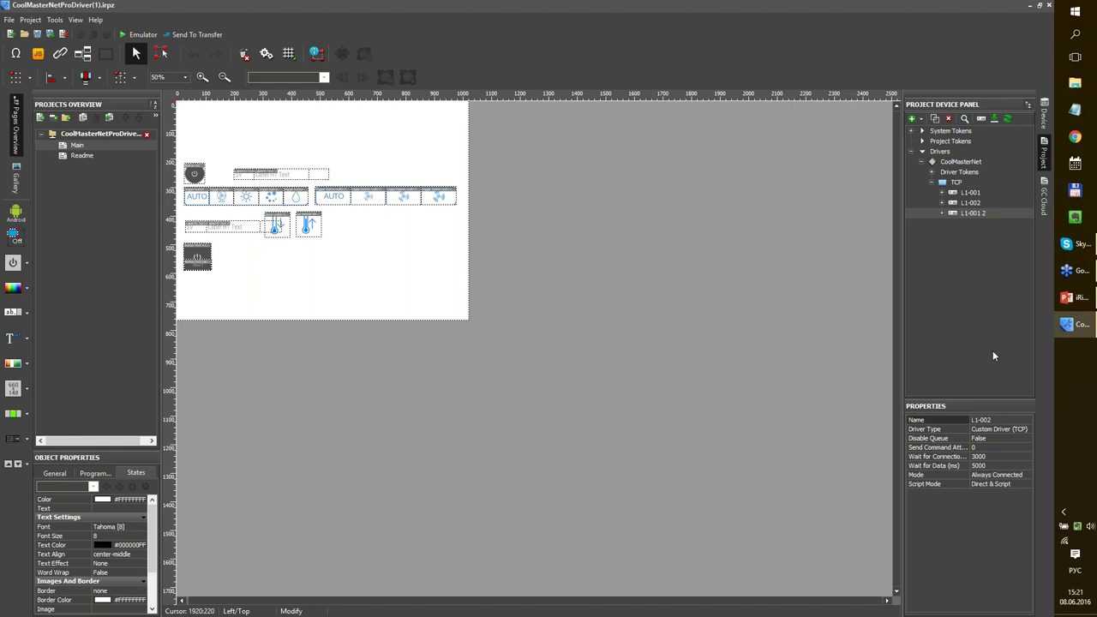
key("BackSpace")
type("3")
key("Return")
Expand L1-001's command and feedback lists and examine its commands, including Power, Mode, TempIncrease, TempDecrease, TempSet, Swing and SimulSet
left_click(942, 193)
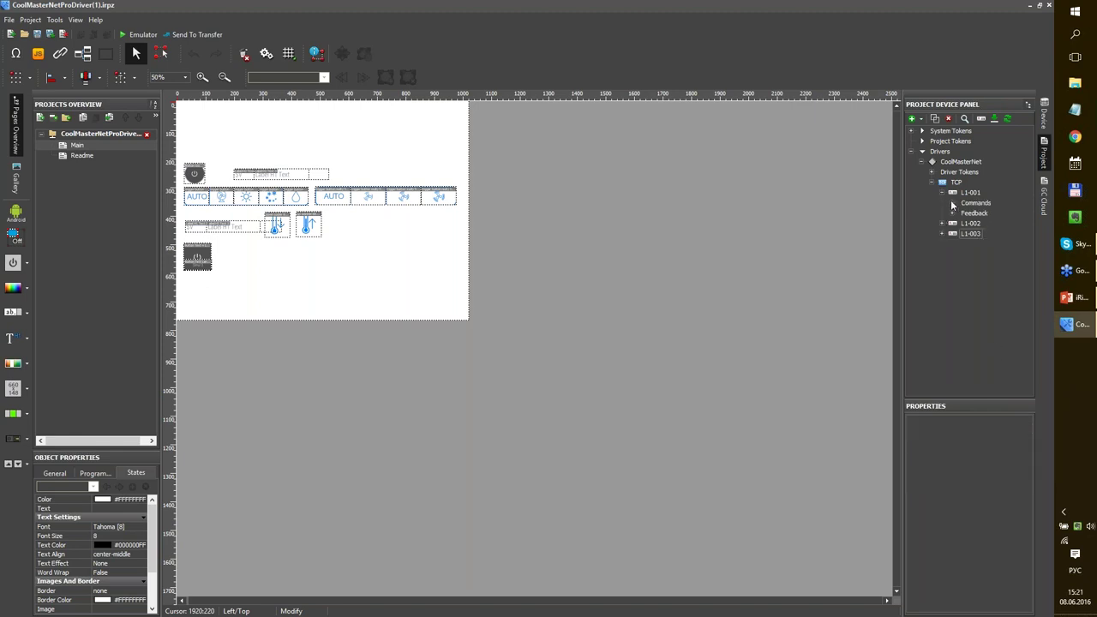
left_click(951, 203)
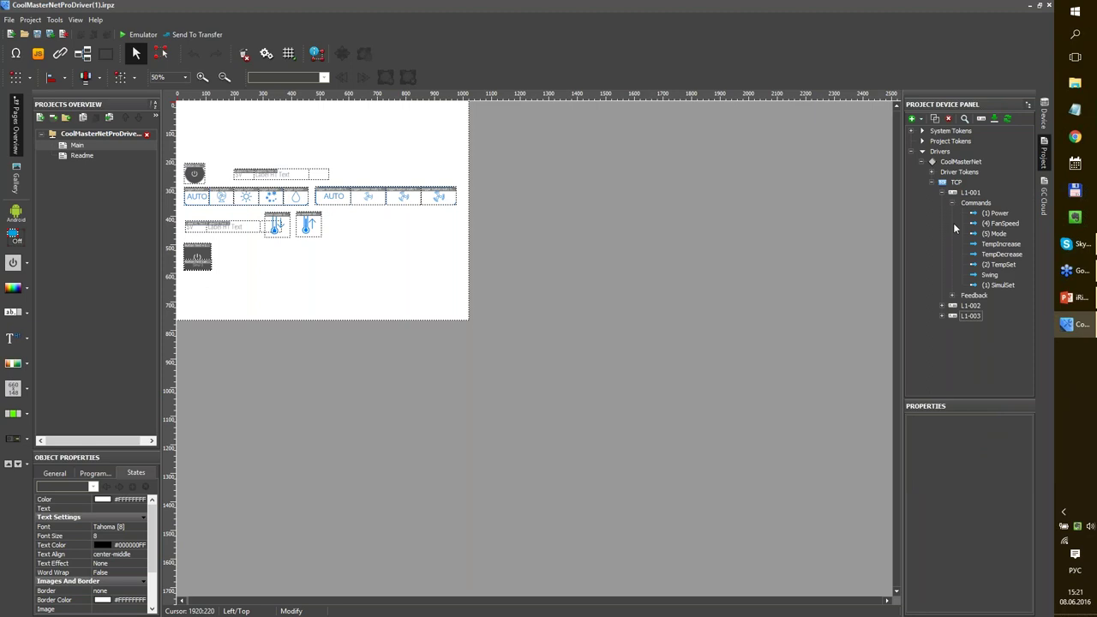
left_click(951, 295)
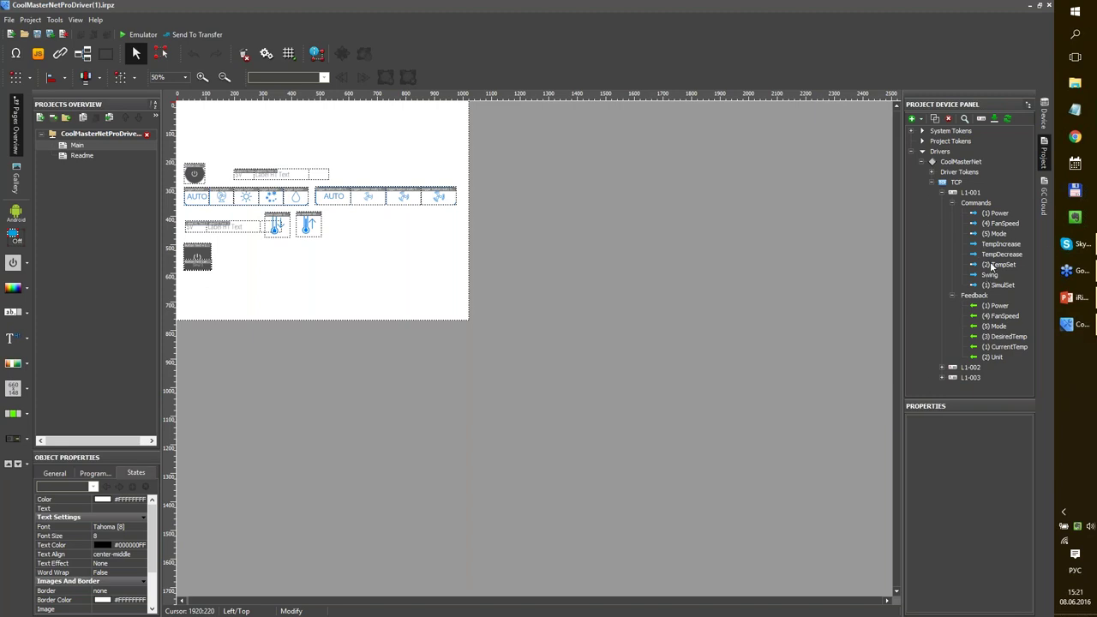
left_click(999, 214)
left_click(998, 233)
left_click(1011, 245)
left_click(1011, 254)
left_click(1004, 266)
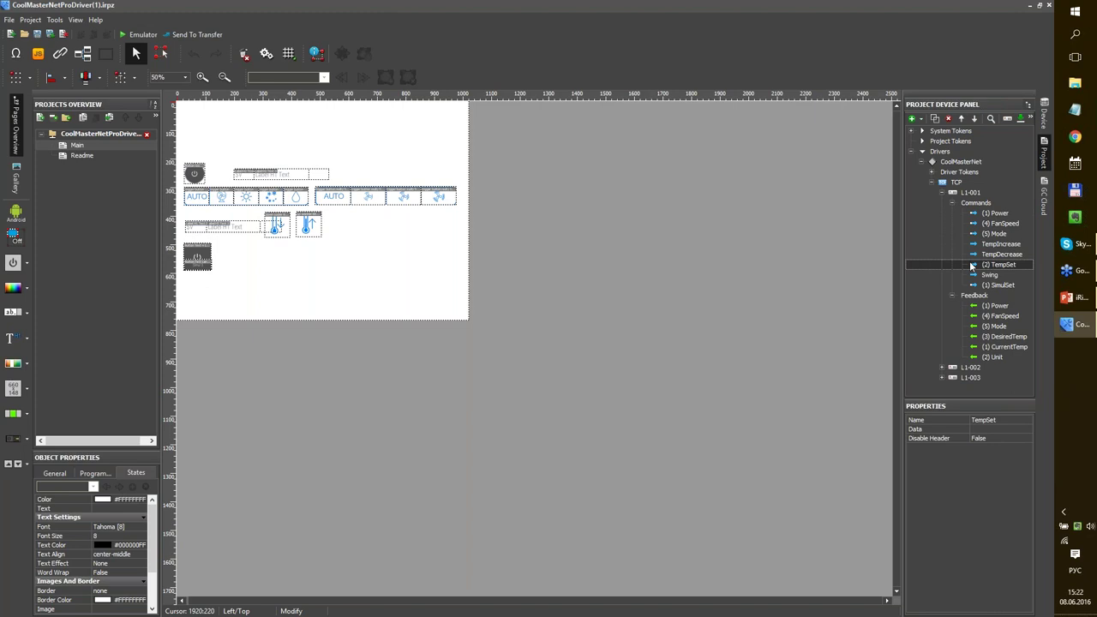
left_click(201, 77)
left_click(201, 77)
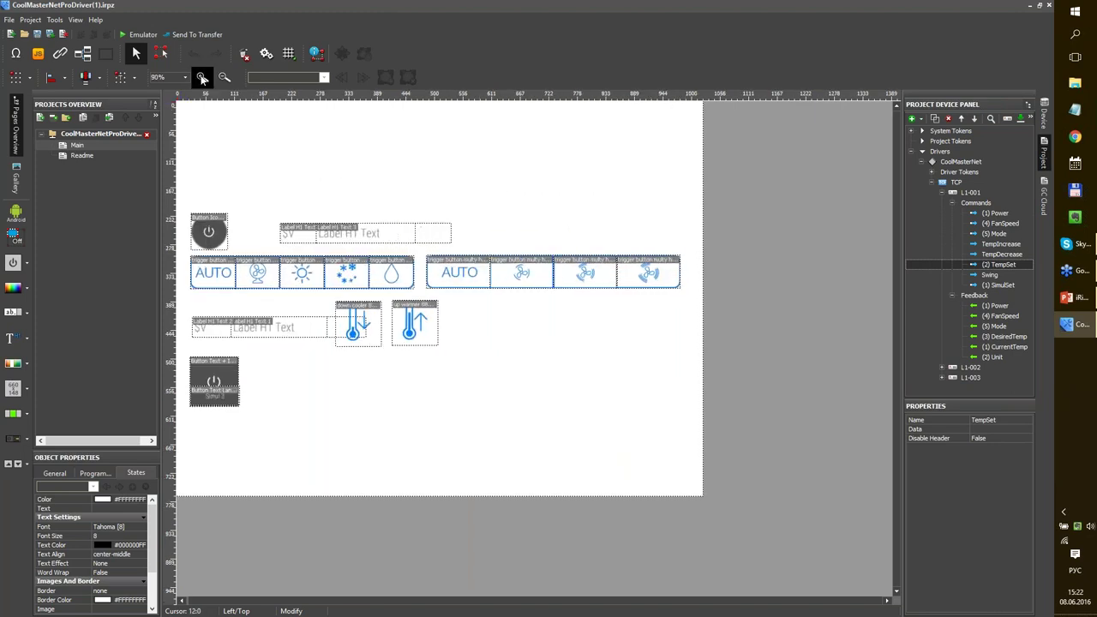
left_click(992, 275)
left_click(1009, 287)
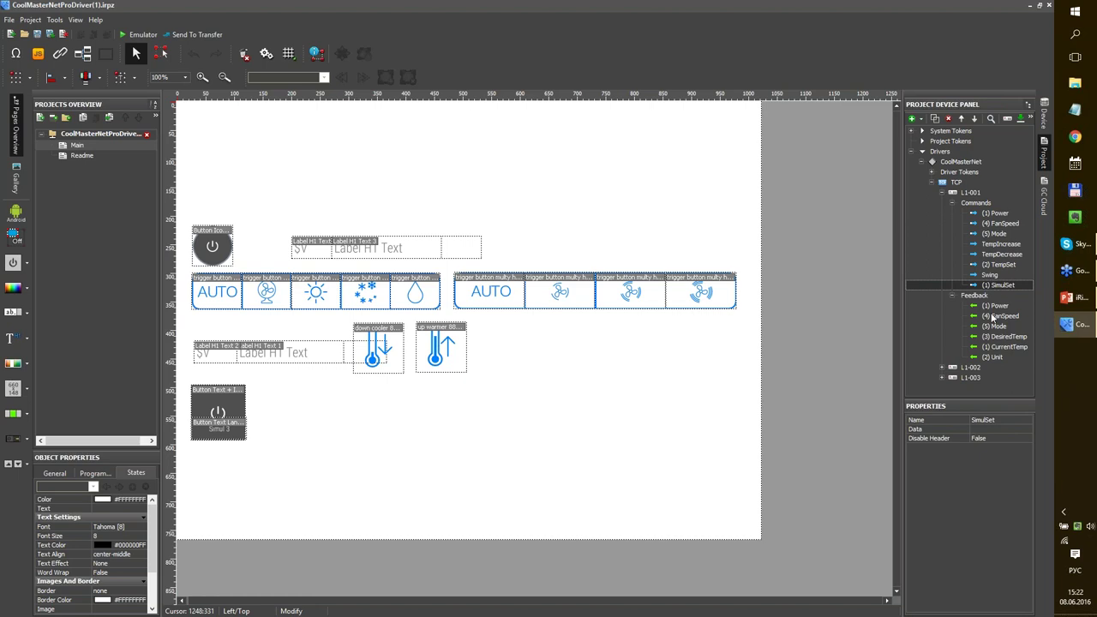
Examine L1-001's feedback channels Power, FanSpeed, Mode, DesiredTemp, CurrentTemp and Unit and the interface items linked to them
left_click(999, 306)
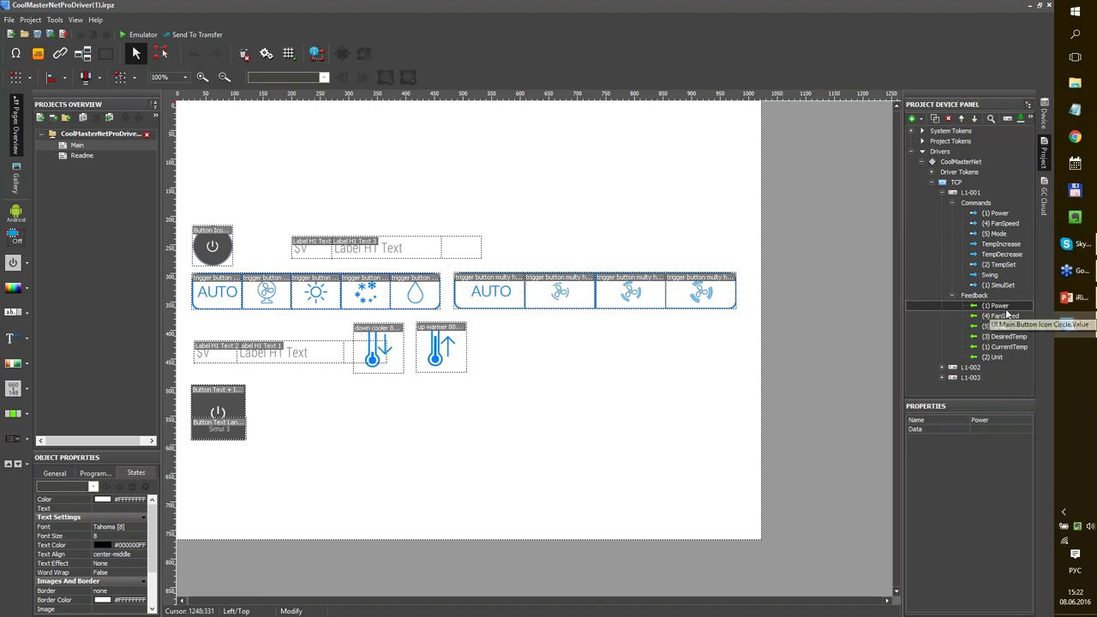
left_click(1004, 315)
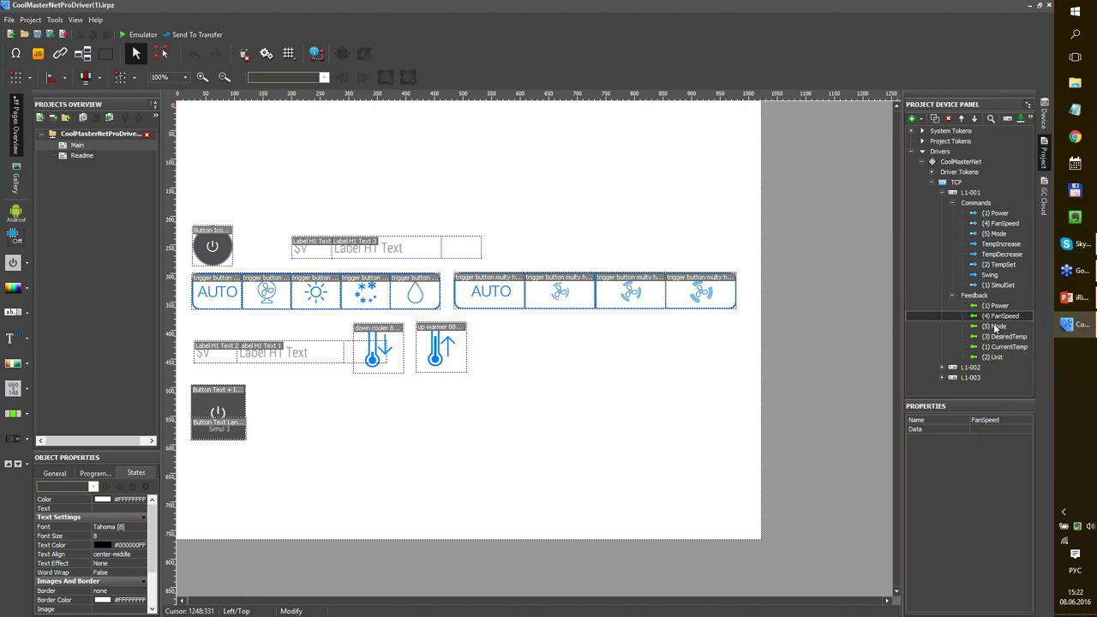
left_click(1004, 327)
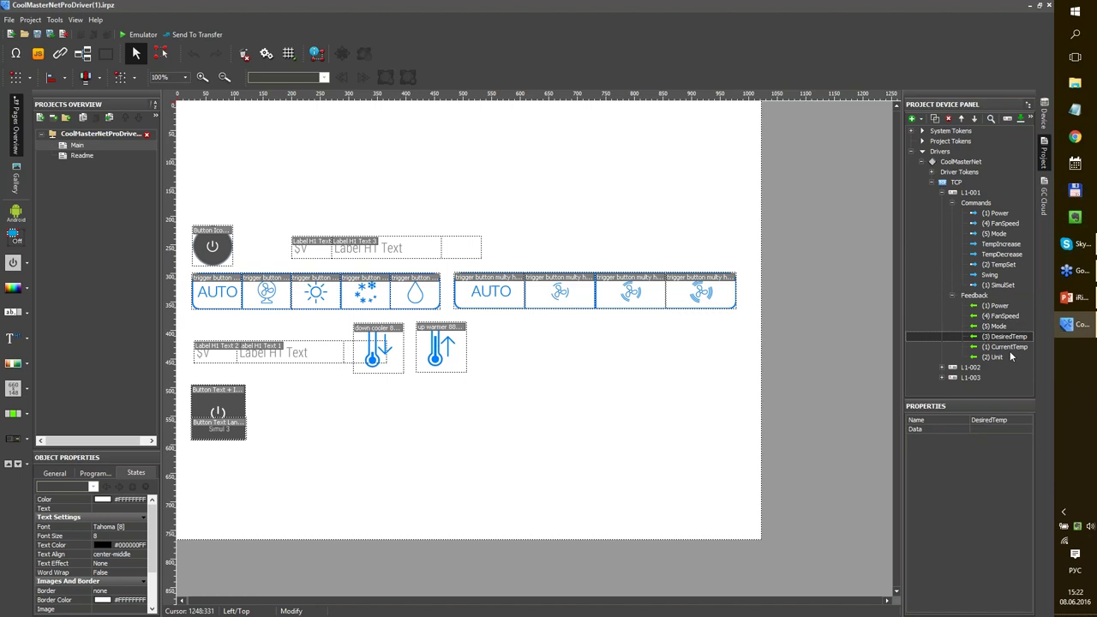
left_click(1007, 347)
left_click(993, 357)
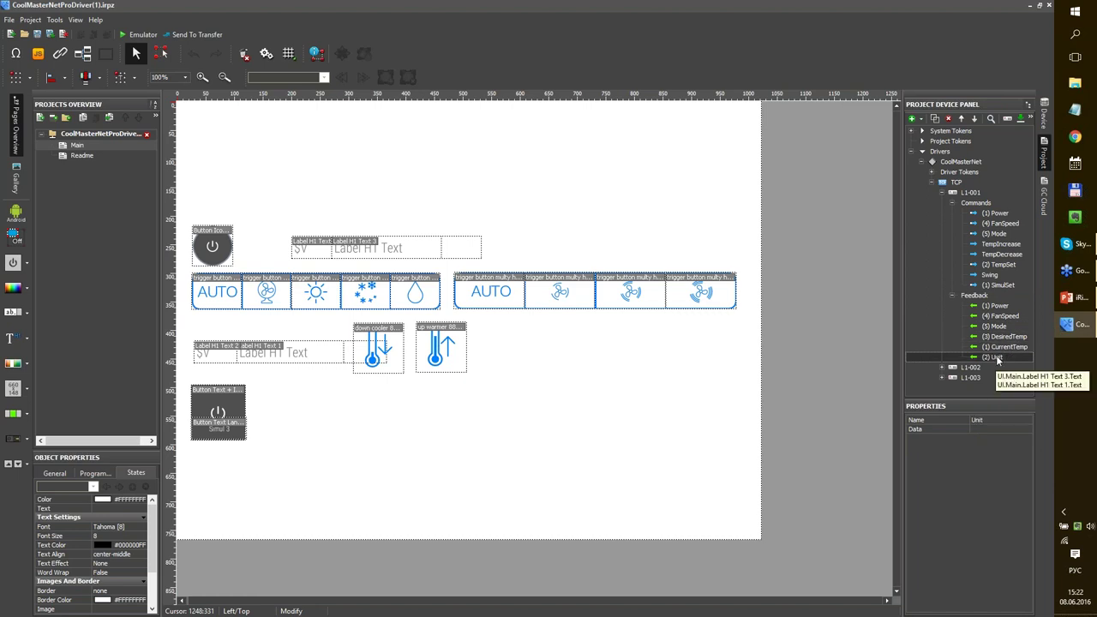
left_click(543, 214)
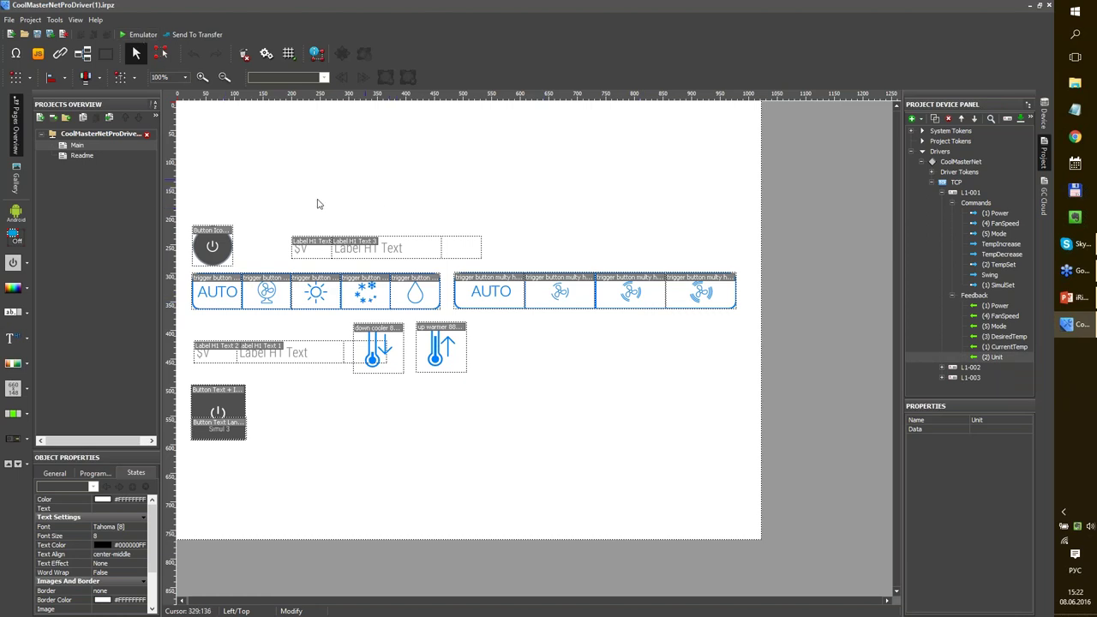
Inspect the snowflake mode button's programming relations and trigger values, and the general properties of the droplet mode button
left_click(360, 298)
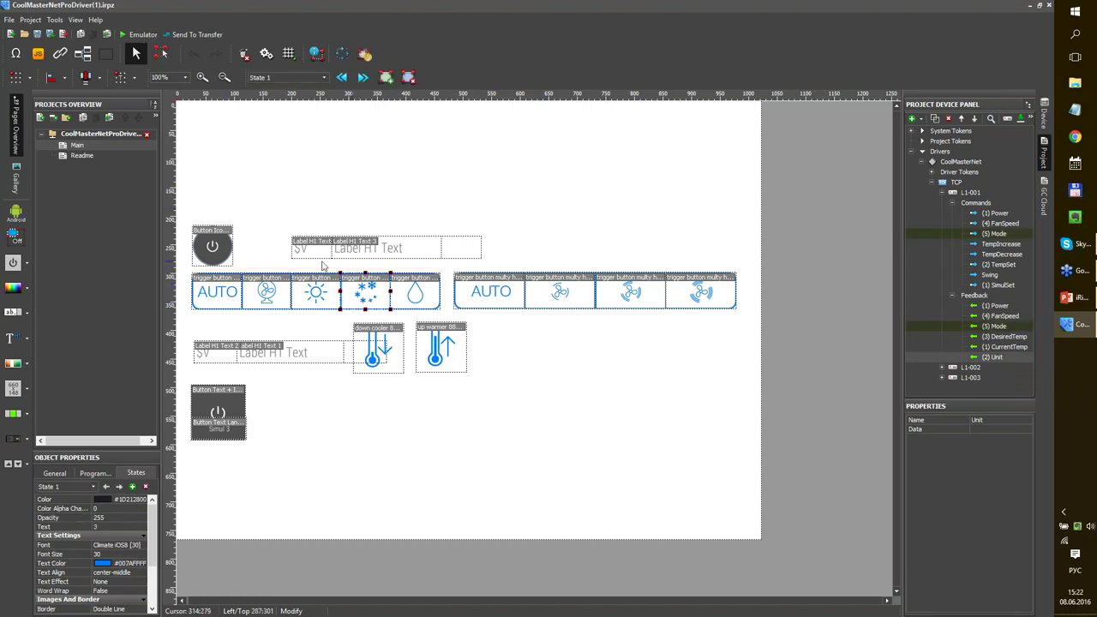
left_click(96, 473)
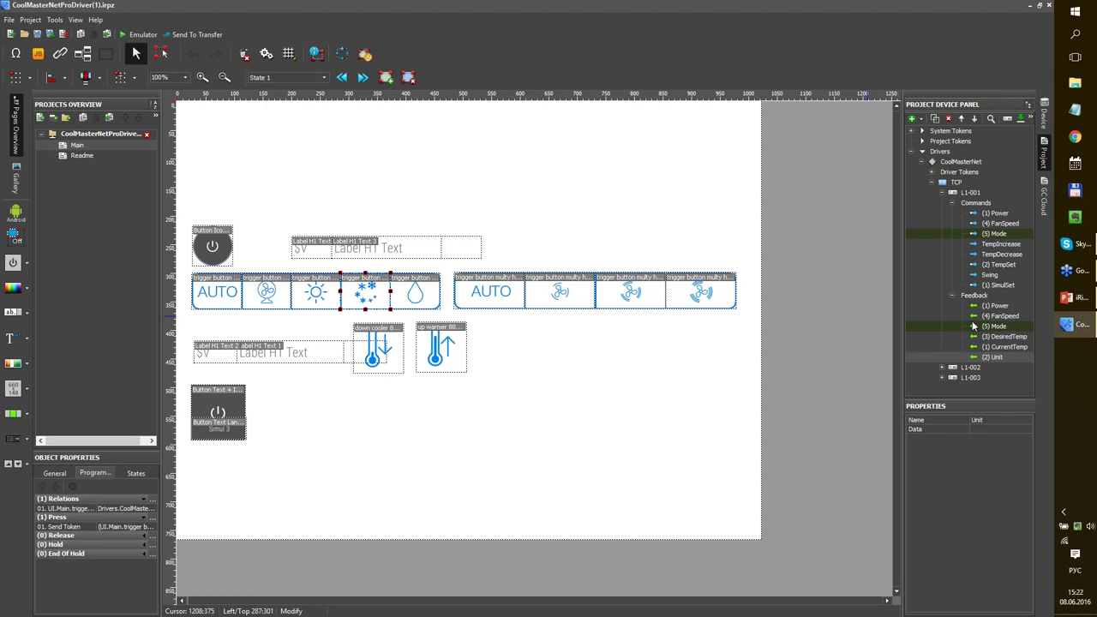
left_click(54, 473)
left_click(99, 586)
key("Down")
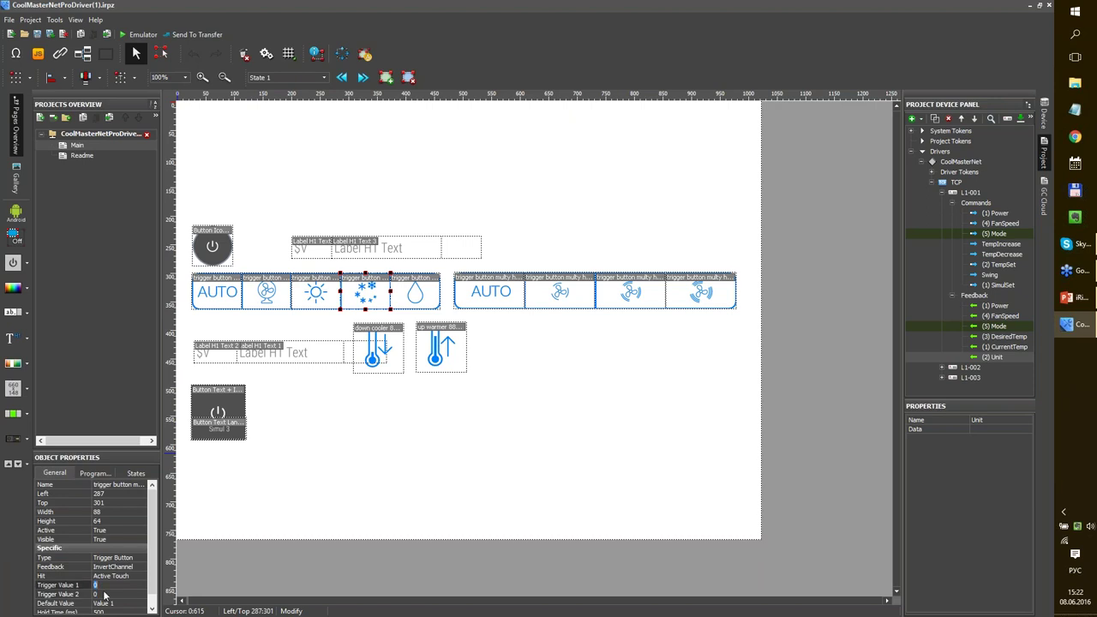
left_click(417, 295)
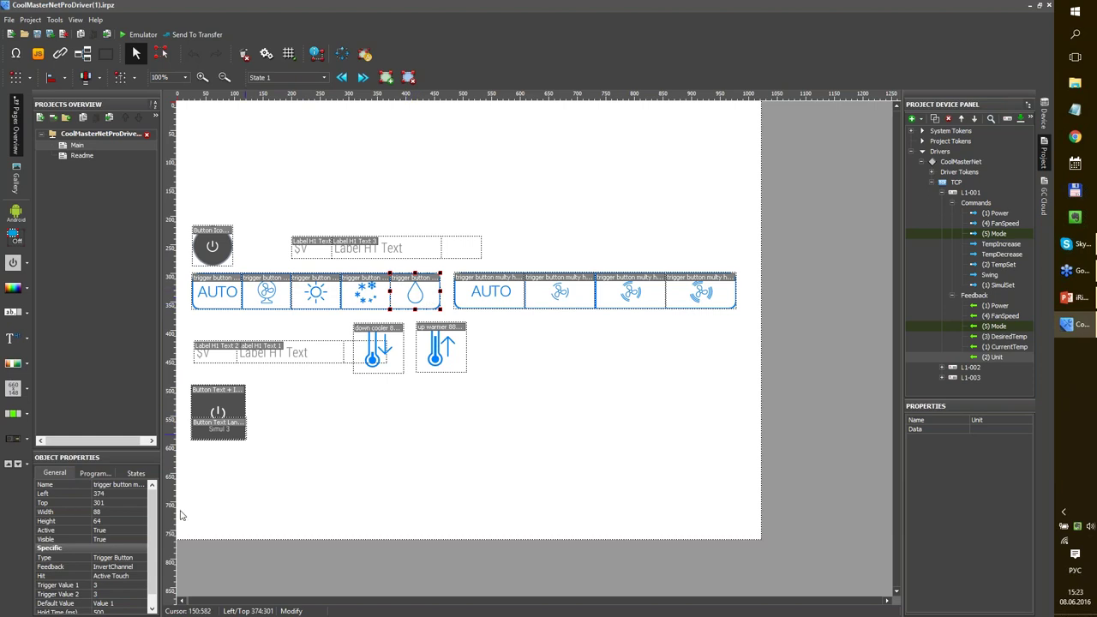
Examine the trigger values of the droplet, sun, fan and AUTO mode buttons and of the round power button
left_click(101, 584)
left_click(101, 593)
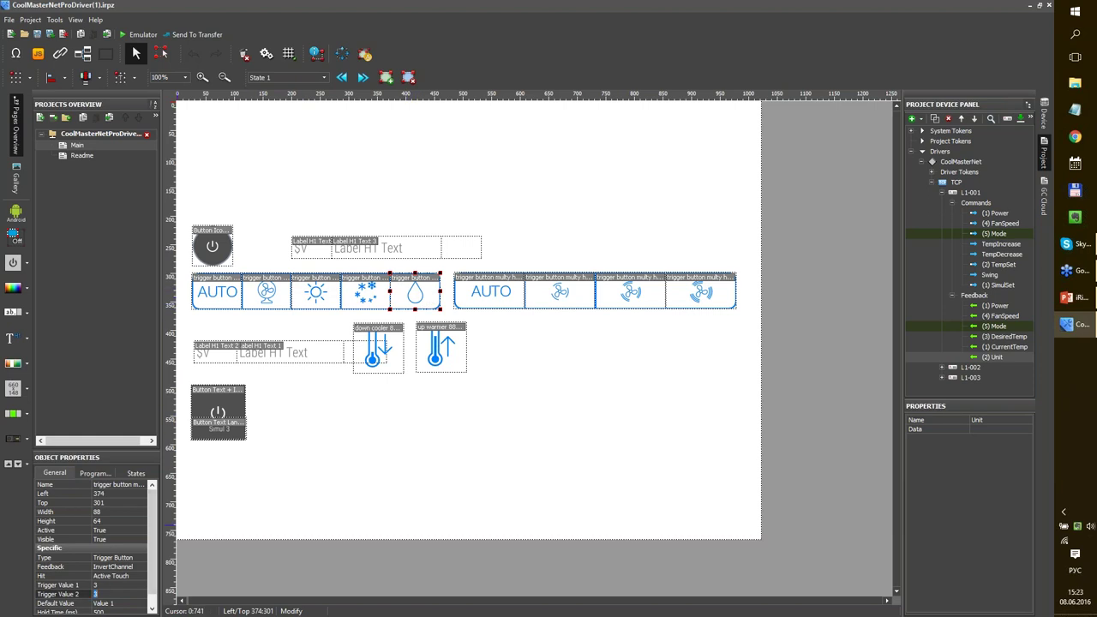
left_click(315, 305)
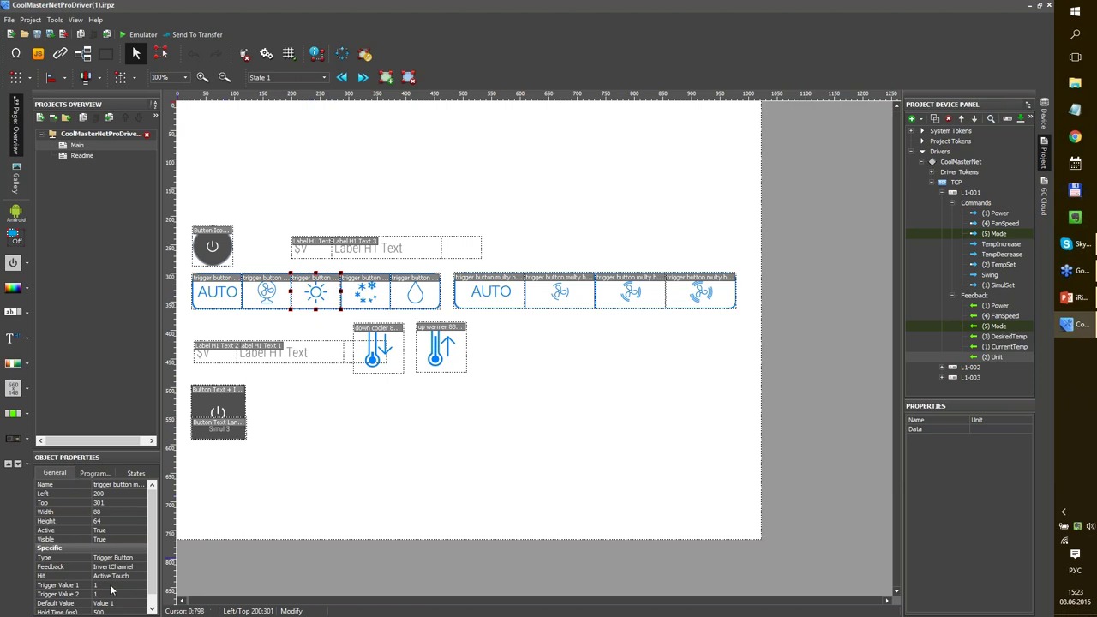
left_click(267, 290)
left_click(97, 594)
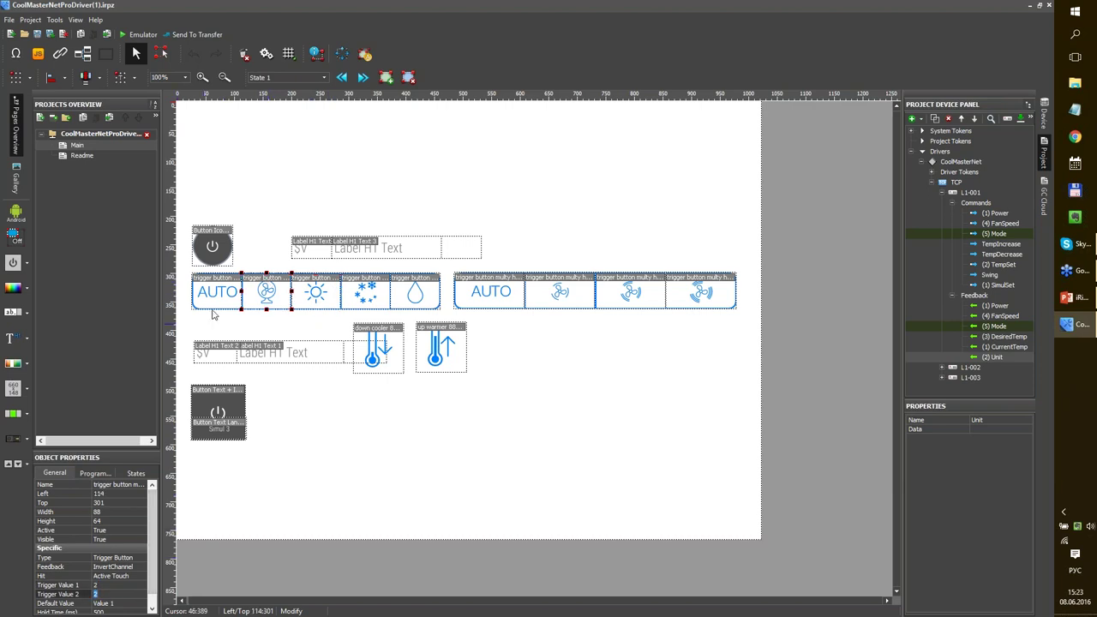
left_click(223, 298)
left_click(216, 253)
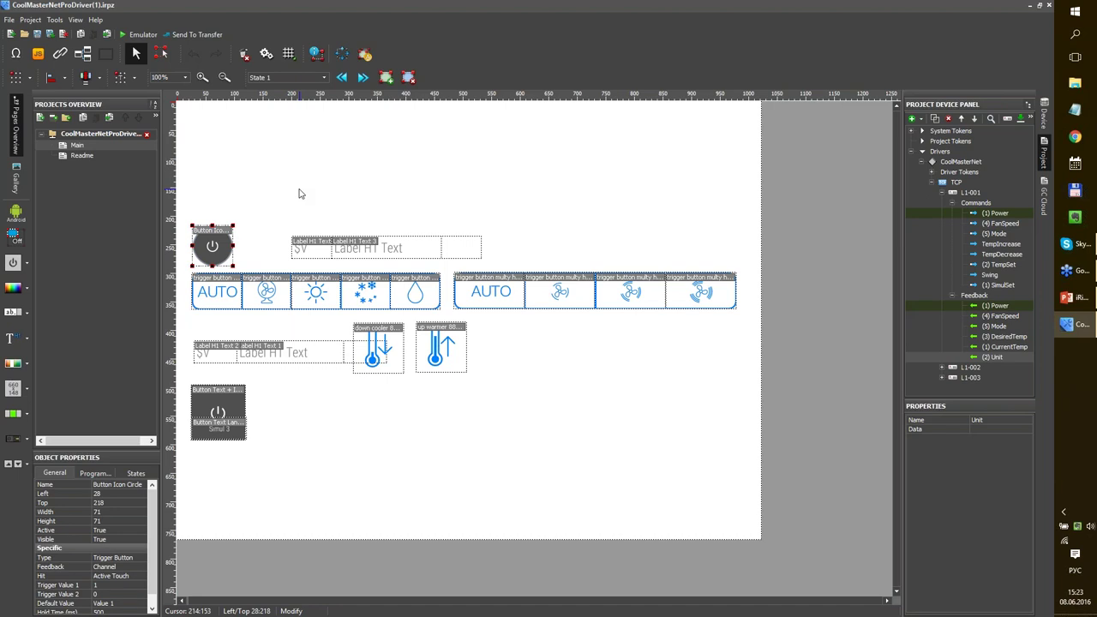
left_click(599, 167)
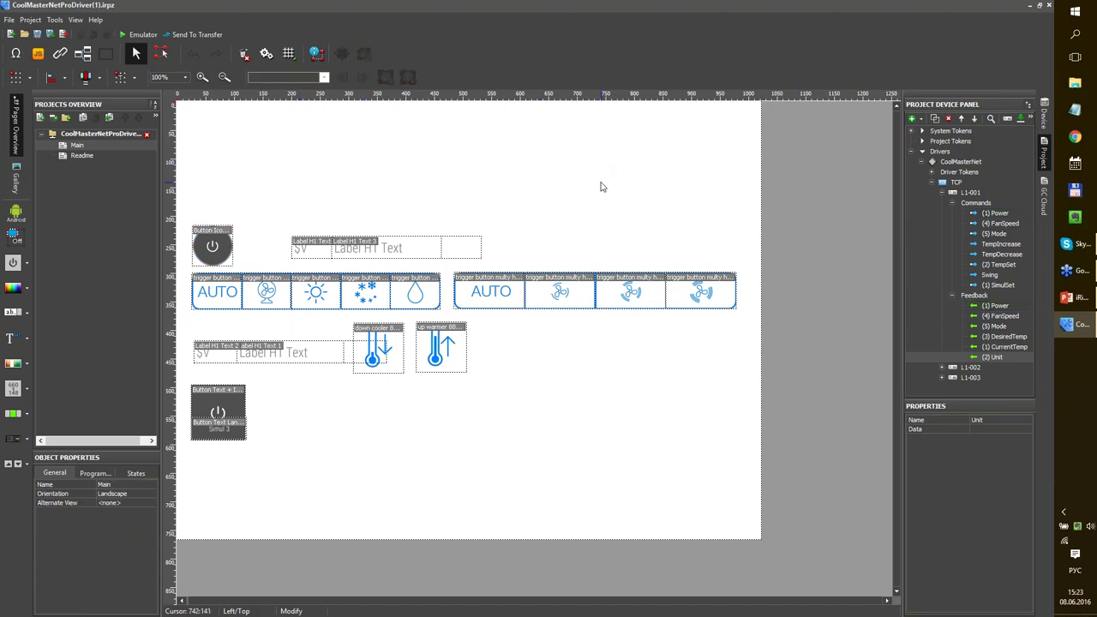
Set the CoolMasterNet driver's host address to 192.168.10.100
left_click(959, 161)
left_click(994, 456)
left_click_drag(1018, 456, 996, 456)
type("10.100")
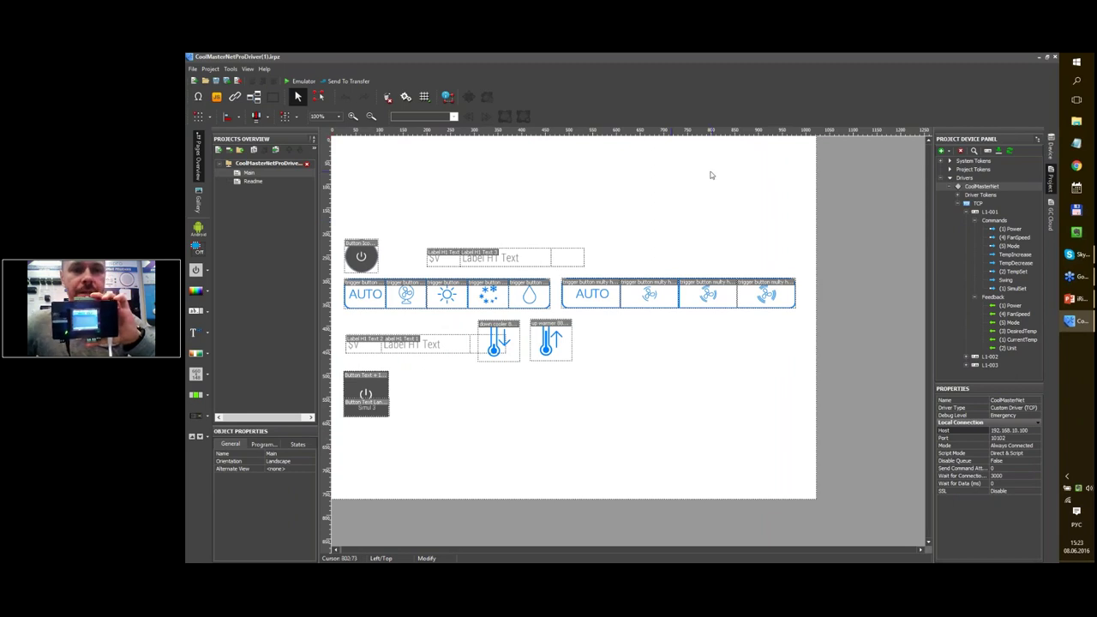
Run the project in the emulator and test the Simul 3 button and the fan and AUTO mode buttons
left_click(300, 81)
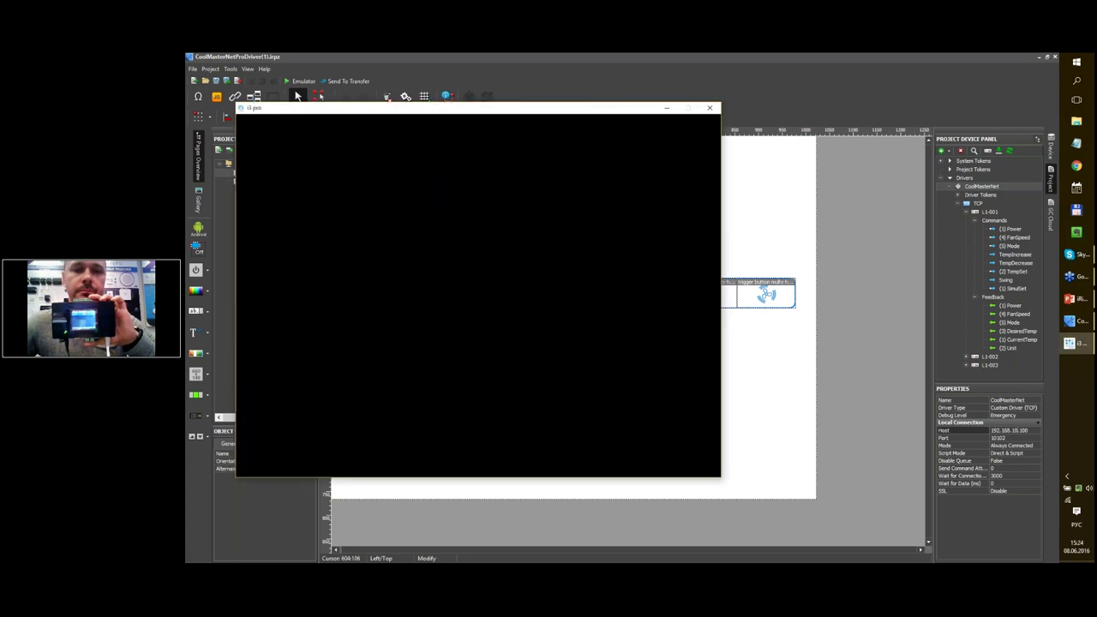
left_click_drag(601, 111, 620, 66)
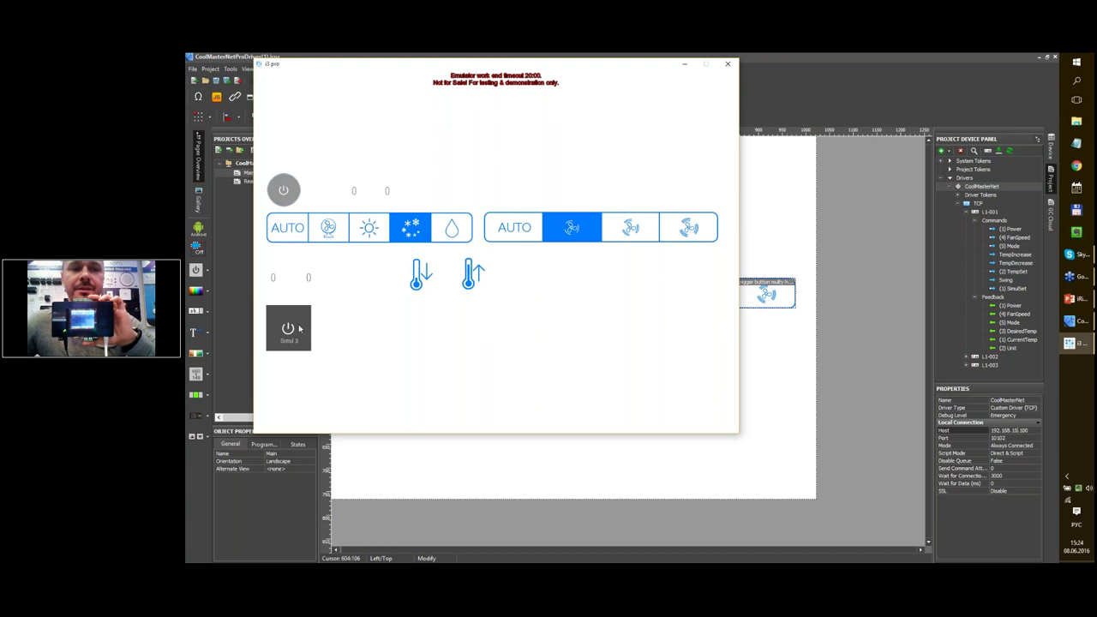
left_click(285, 343)
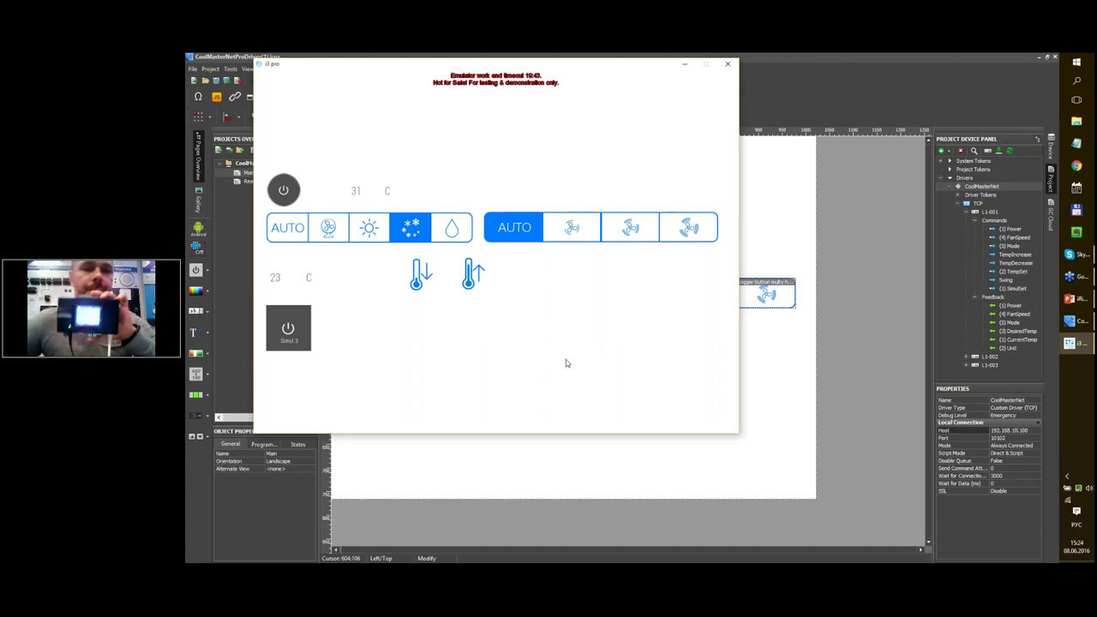
left_click(344, 236)
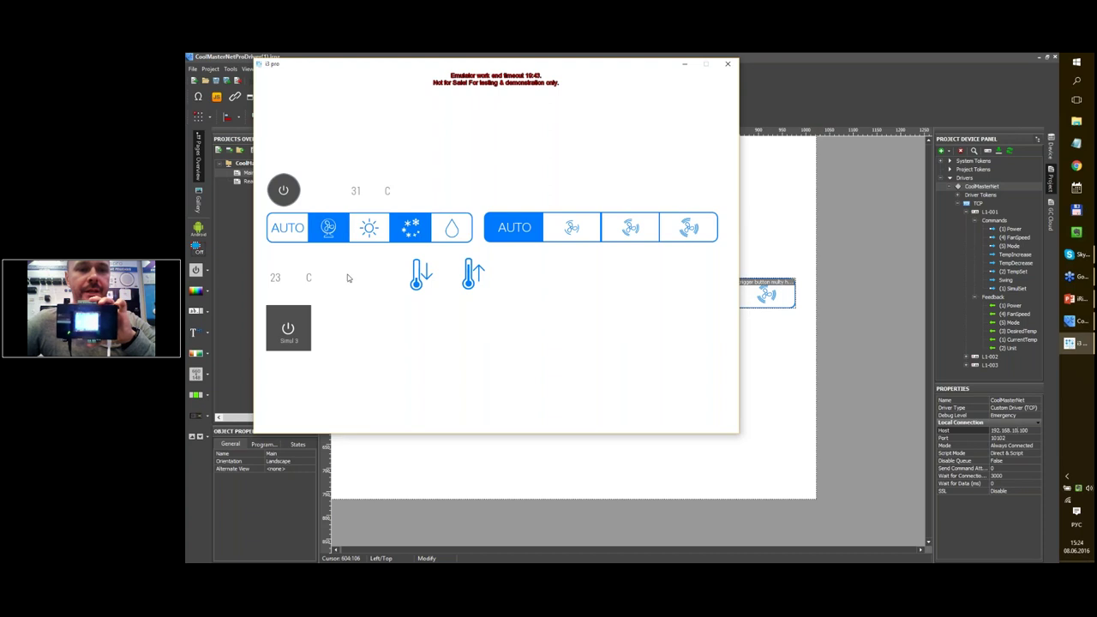
left_click(296, 229)
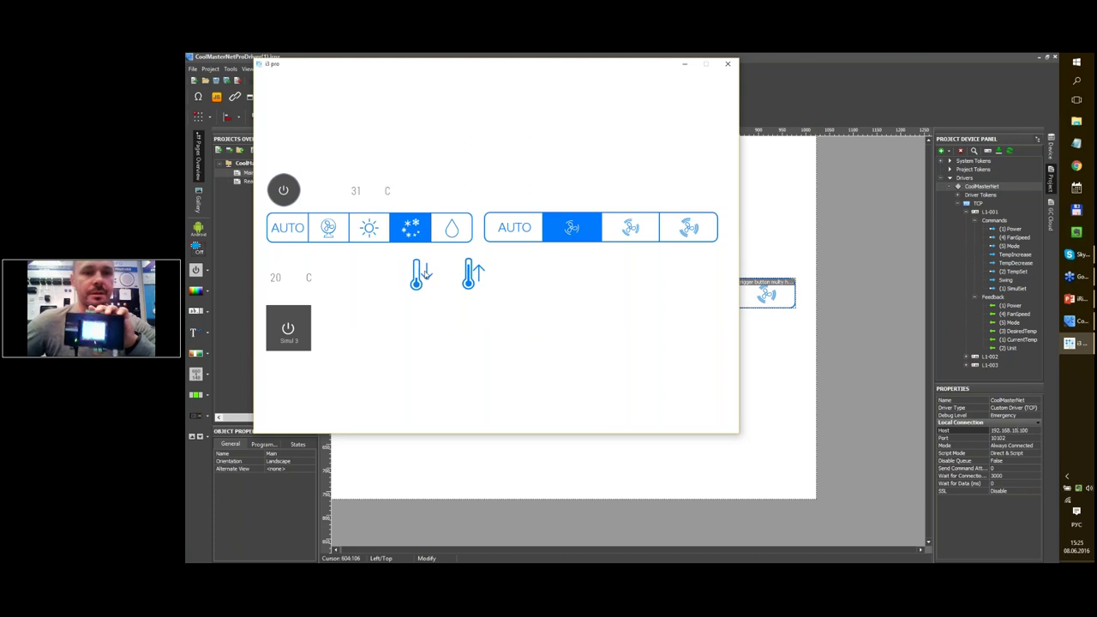
Test the temperature adjustment and the power toggle in the emulator, and close it
left_click(477, 279)
left_click(475, 284)
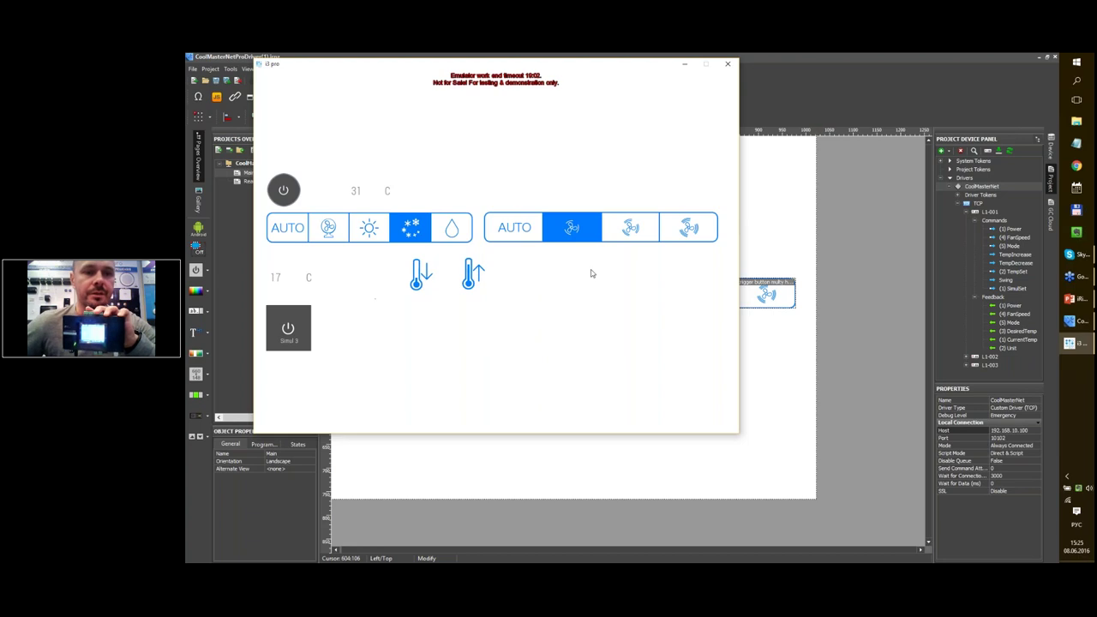
left_click(283, 189)
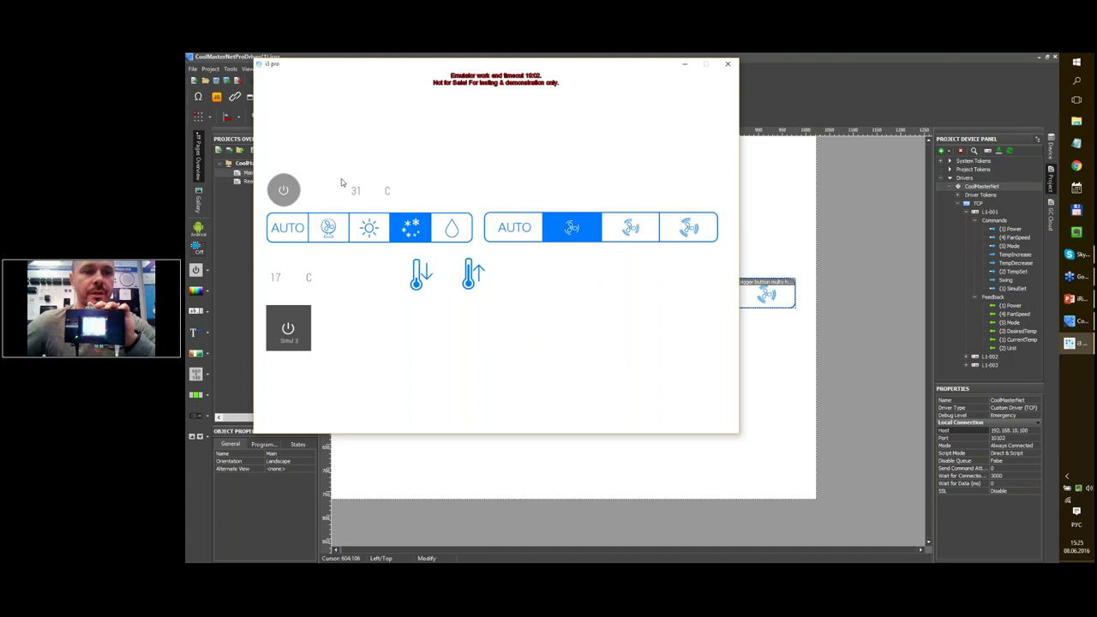
left_click(291, 195)
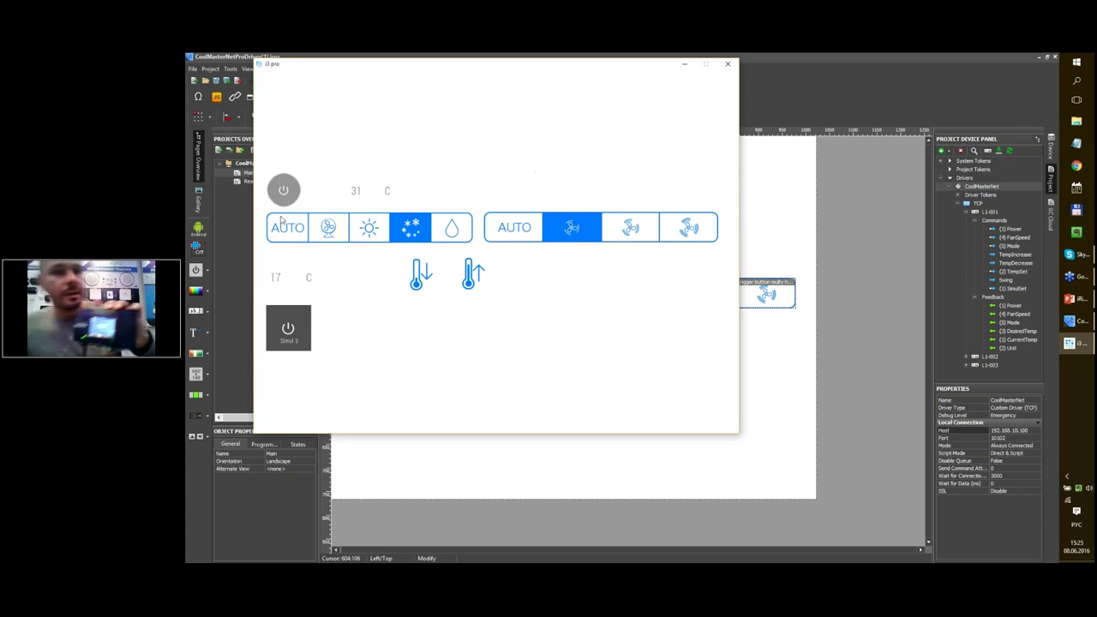
left_click(727, 66)
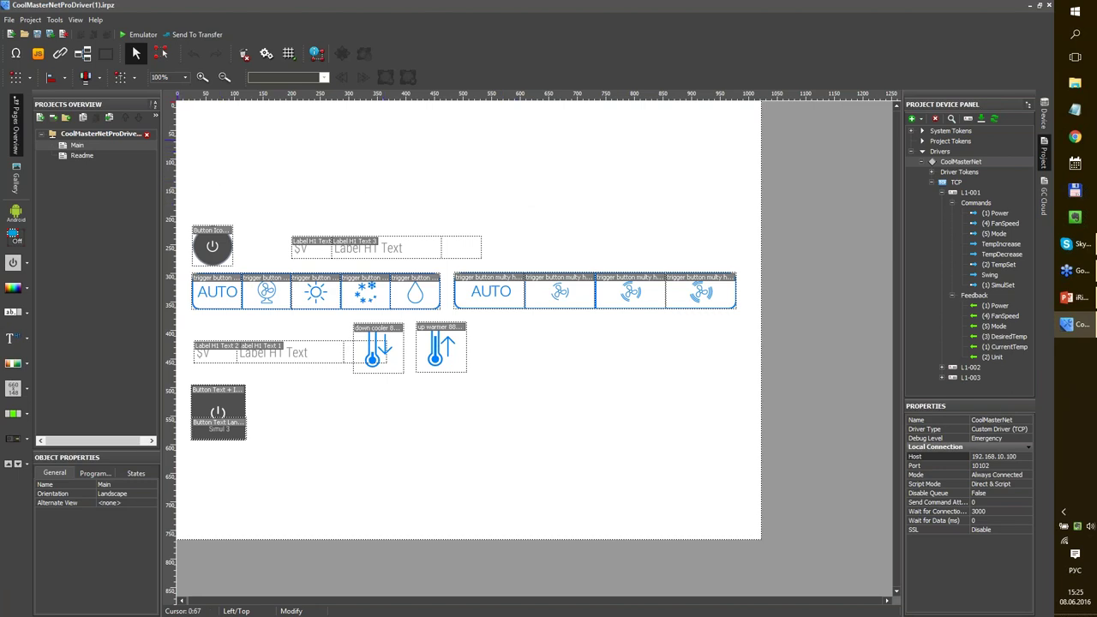
Reopen the recent project sliding_ui_fullhd_coolmaster.irpz and display its climate room 1 popup in full
left_click(9, 19)
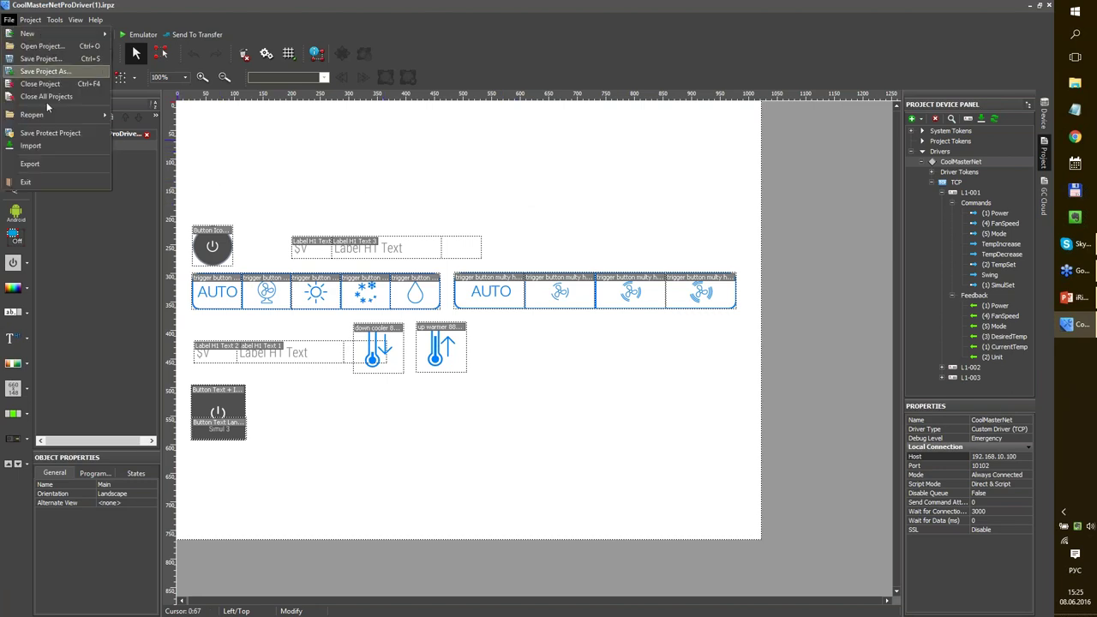
mouse_move(34, 114)
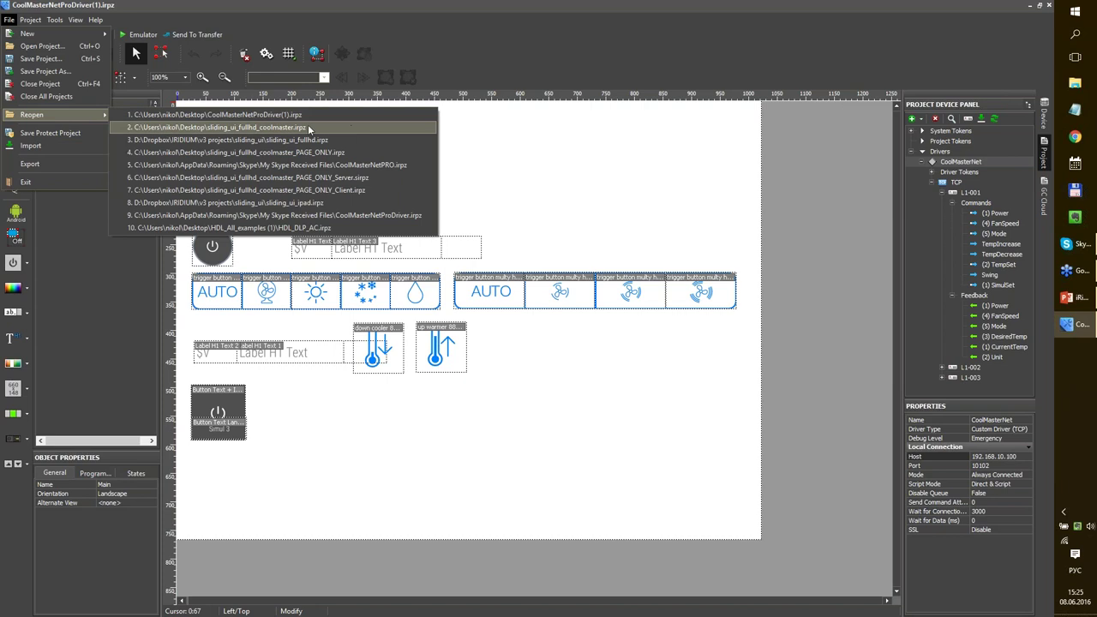
left_click(283, 128)
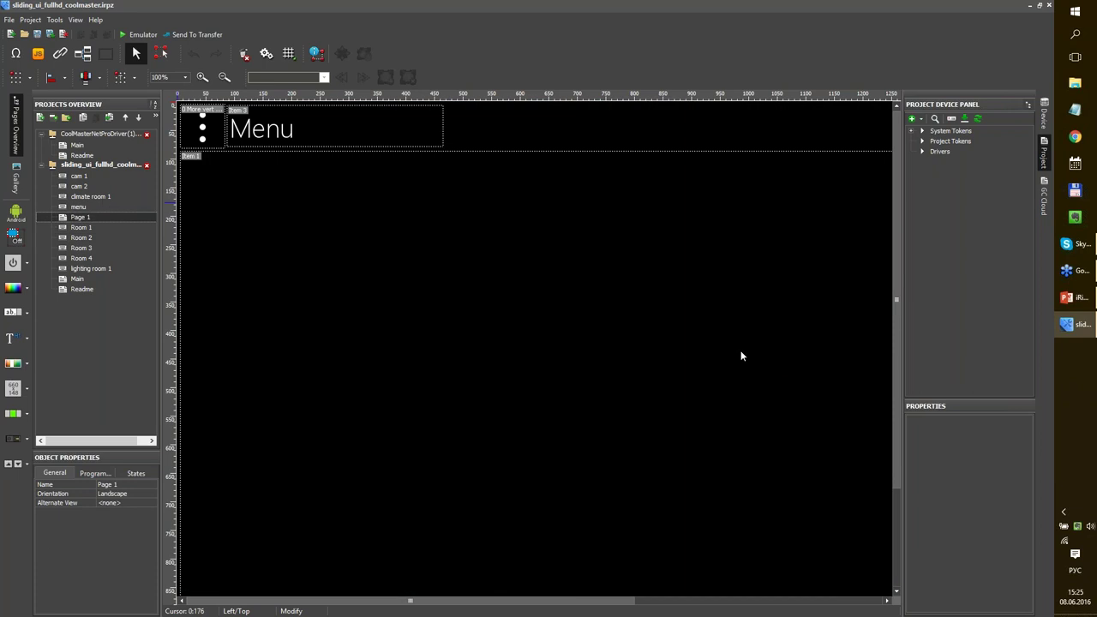
key("Up")
key("Up")
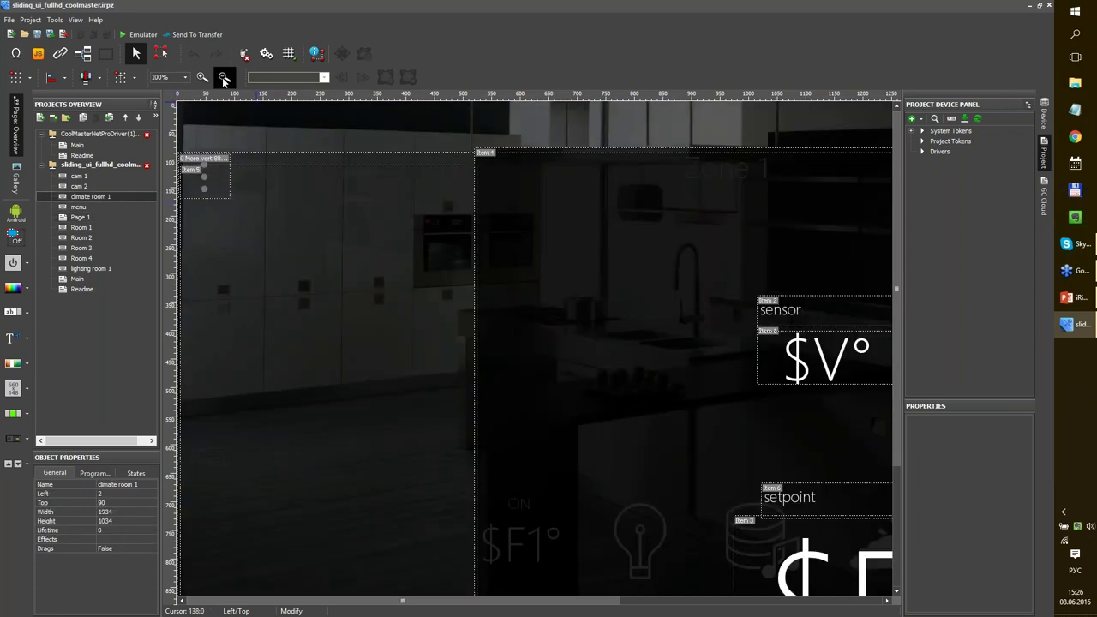
left_click(224, 79)
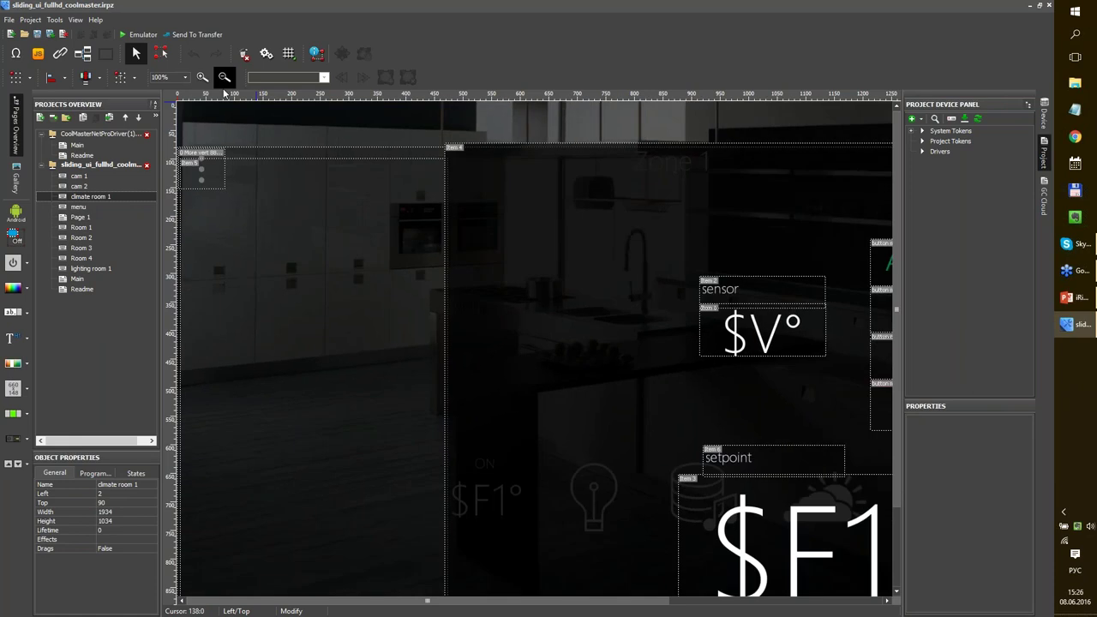
left_click(224, 79)
left_click(223, 79)
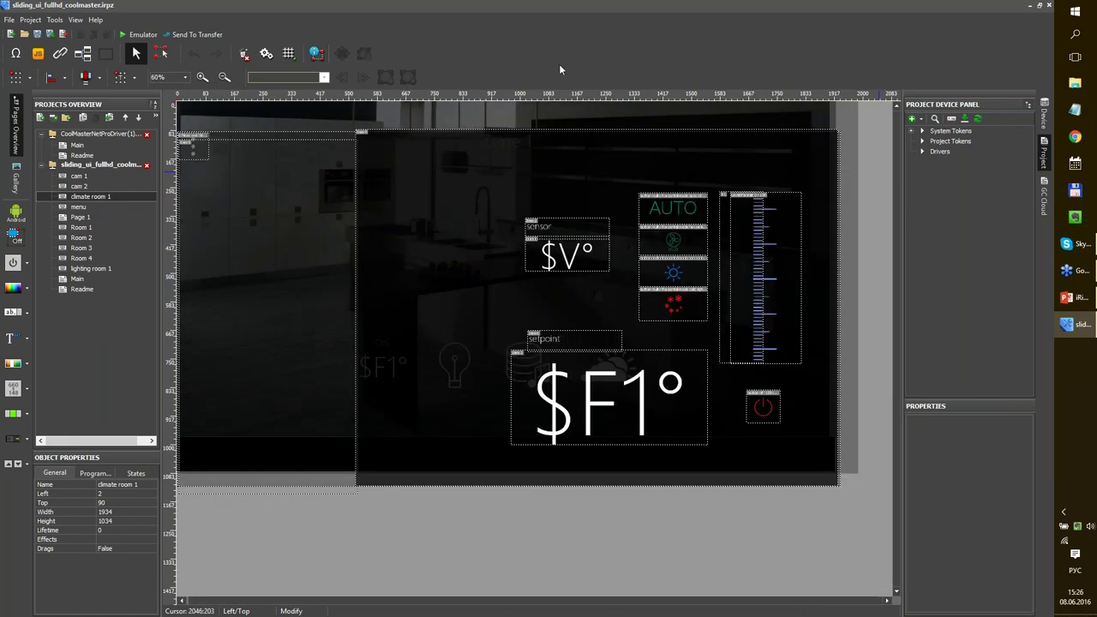
Run the sliding UI project in the emulator, open Zone 1's climate controls, and test raising the temperature slider
key("ctrl+s")
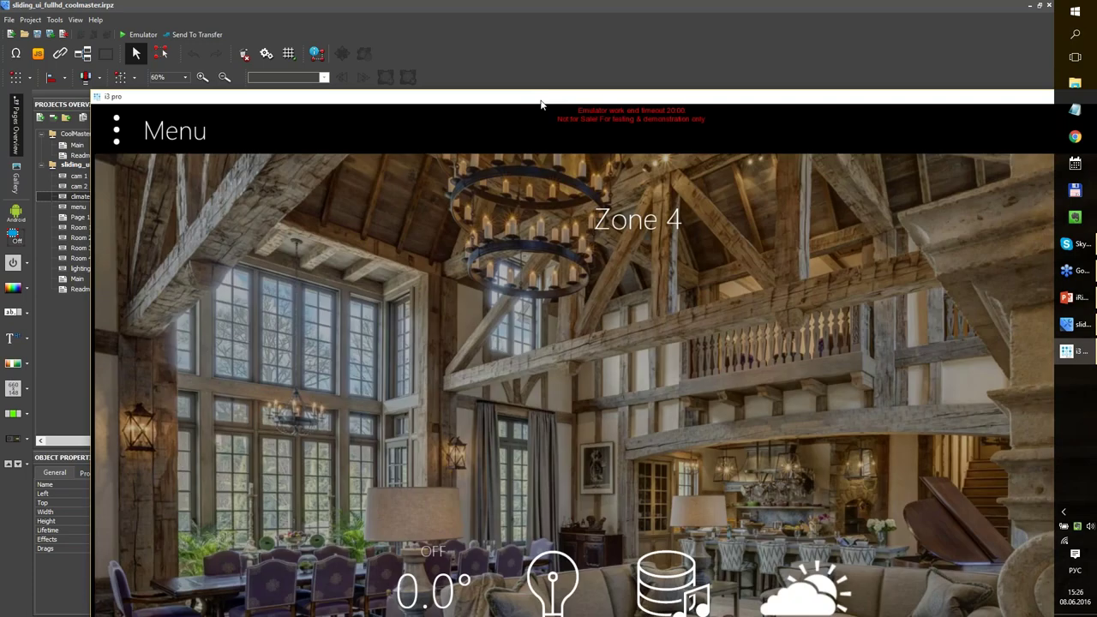
left_click_drag(542, 104, 432, 4)
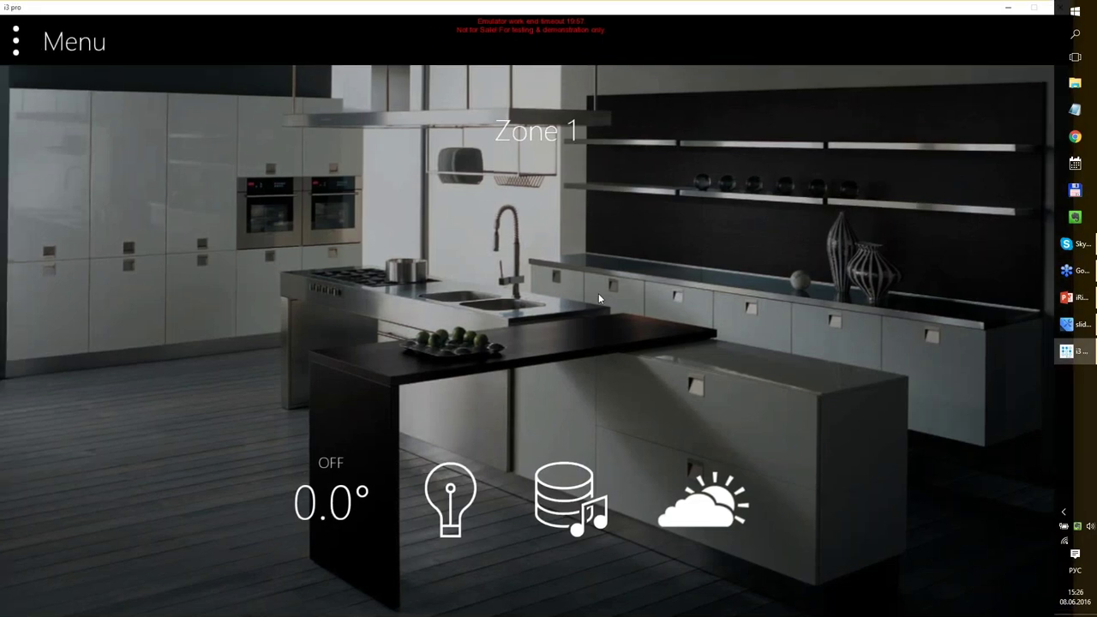
left_click_drag(598, 293, 412, 507)
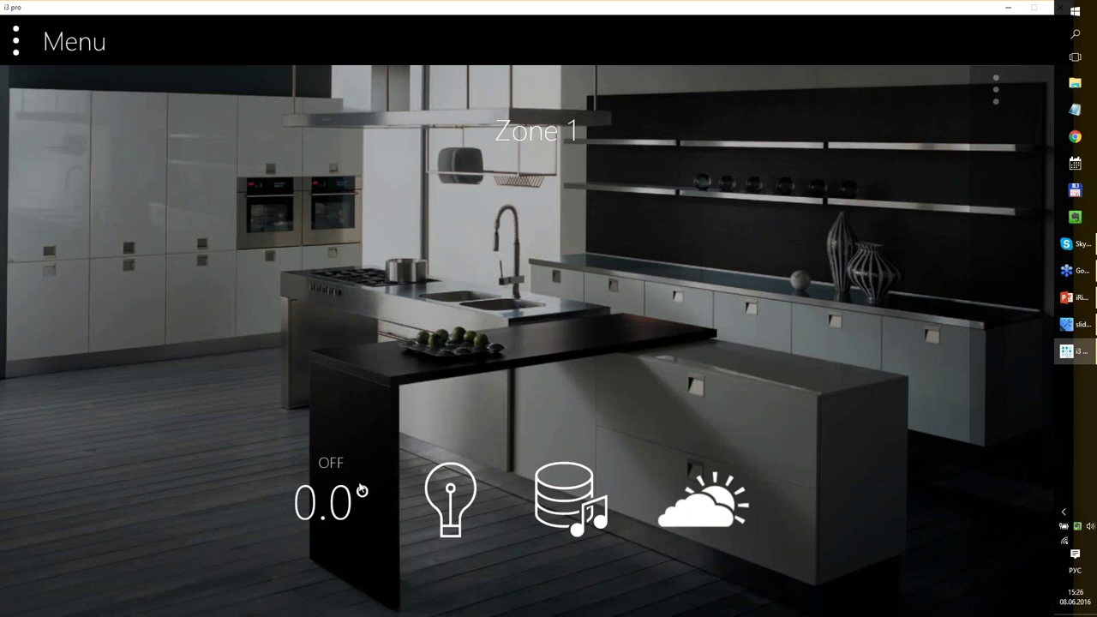
left_click(362, 489)
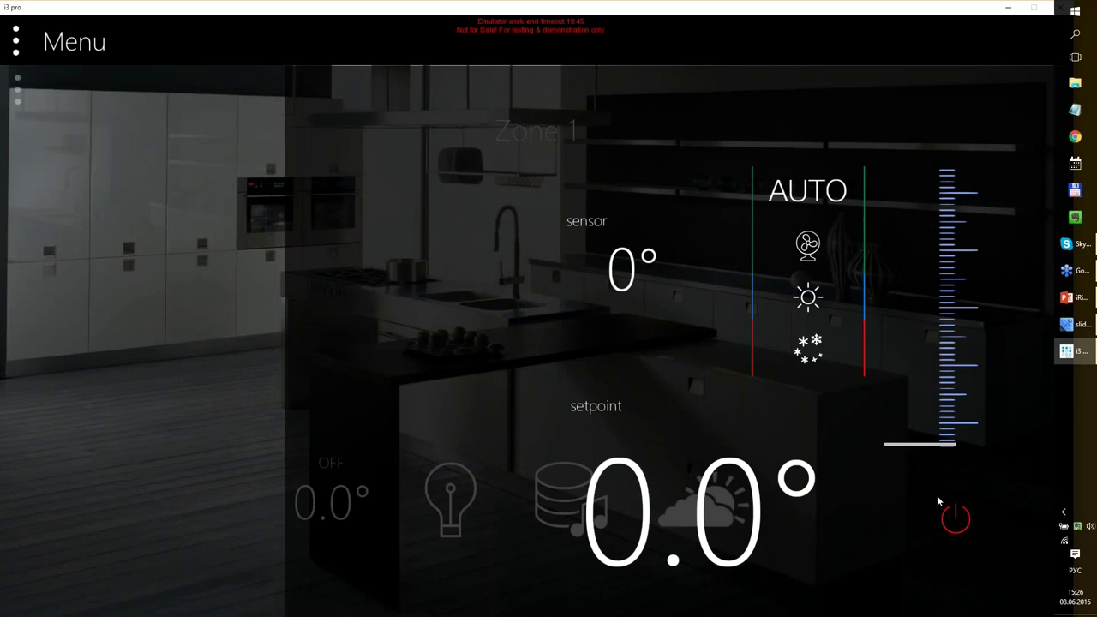
left_click_drag(913, 440, 913, 271)
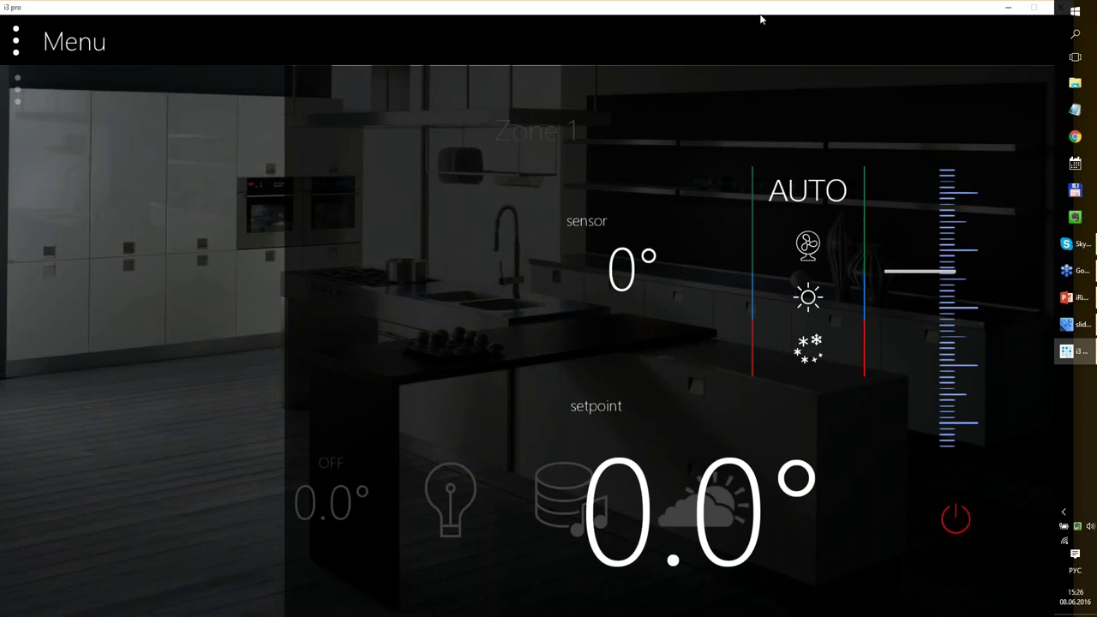
key("alt+F4")
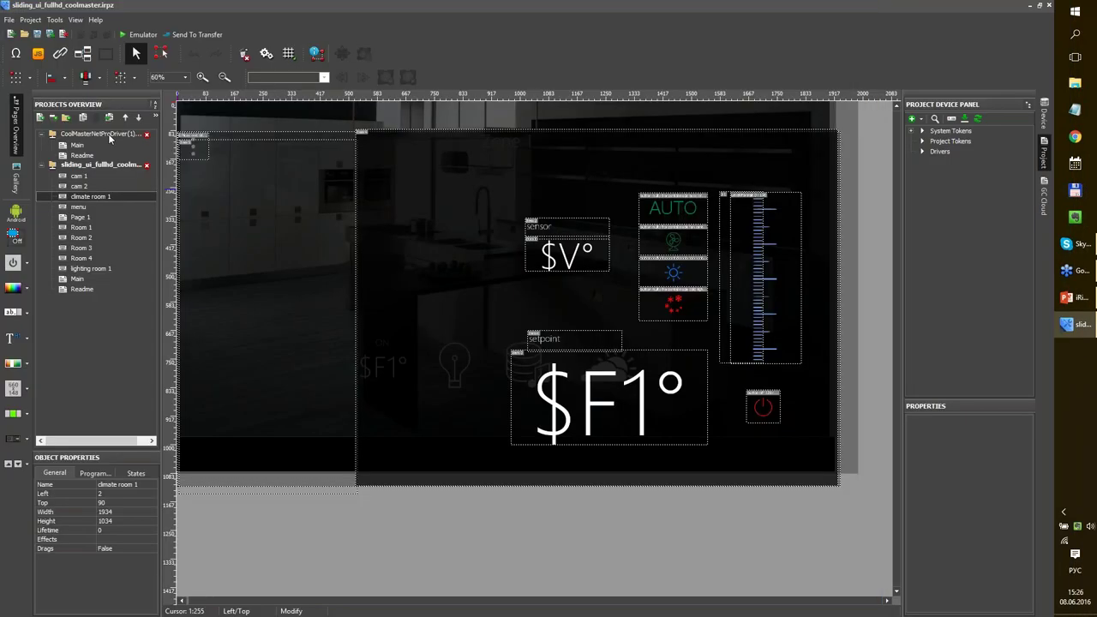
Merge the CoolMasterNetProDriver(1) project into sliding_ui_fullhd_coolmaster and accept the list of duplicate page and script names
left_click(109, 137)
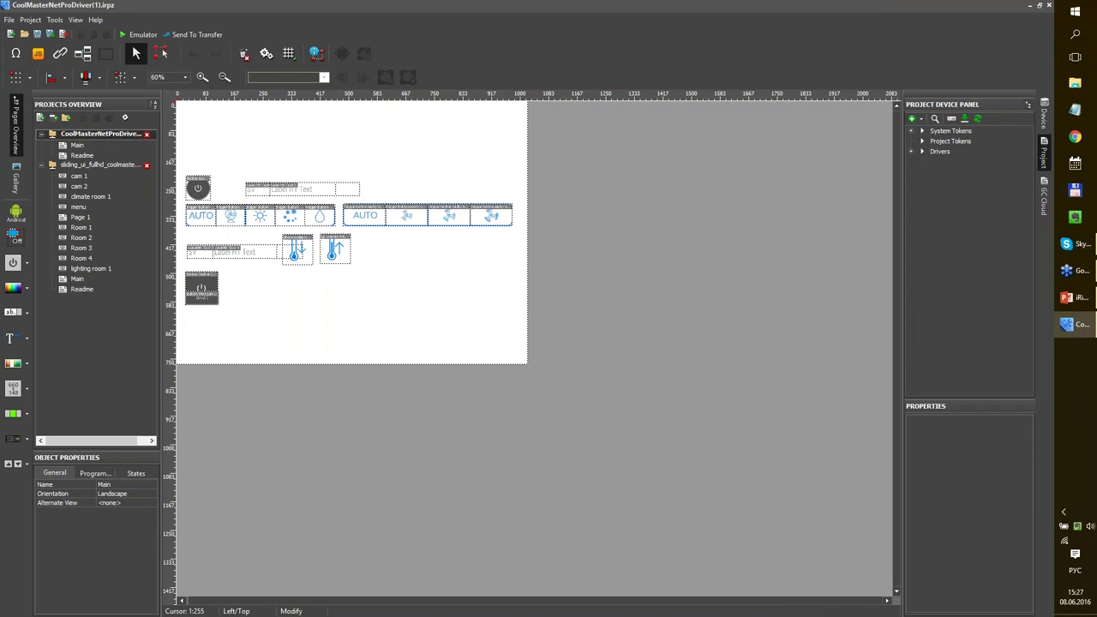
left_click_drag(110, 148, 99, 167)
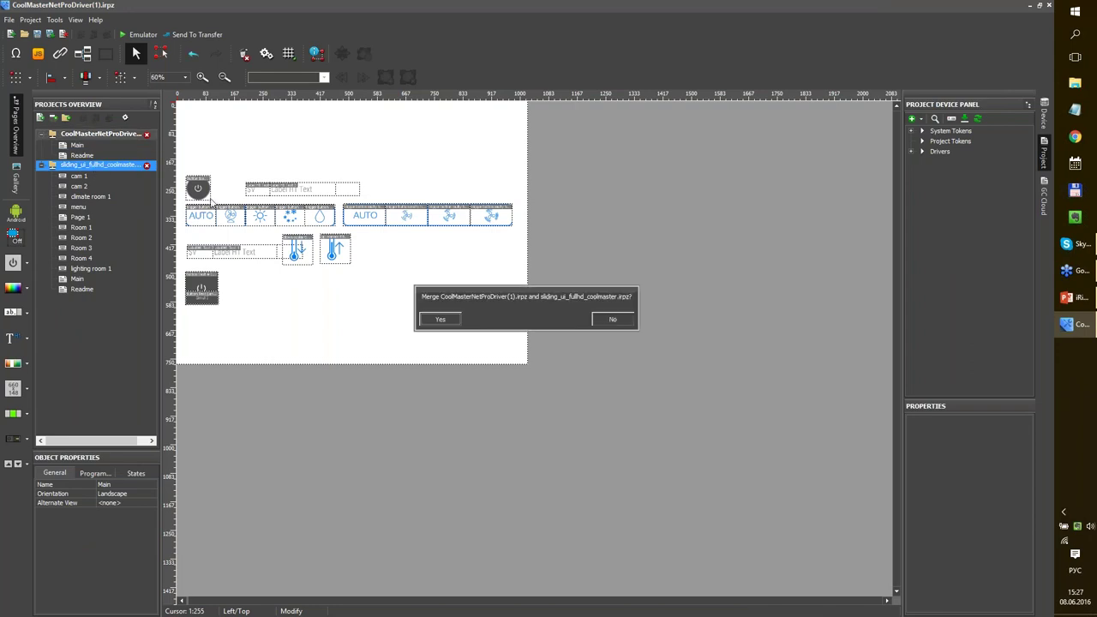
left_click(442, 320)
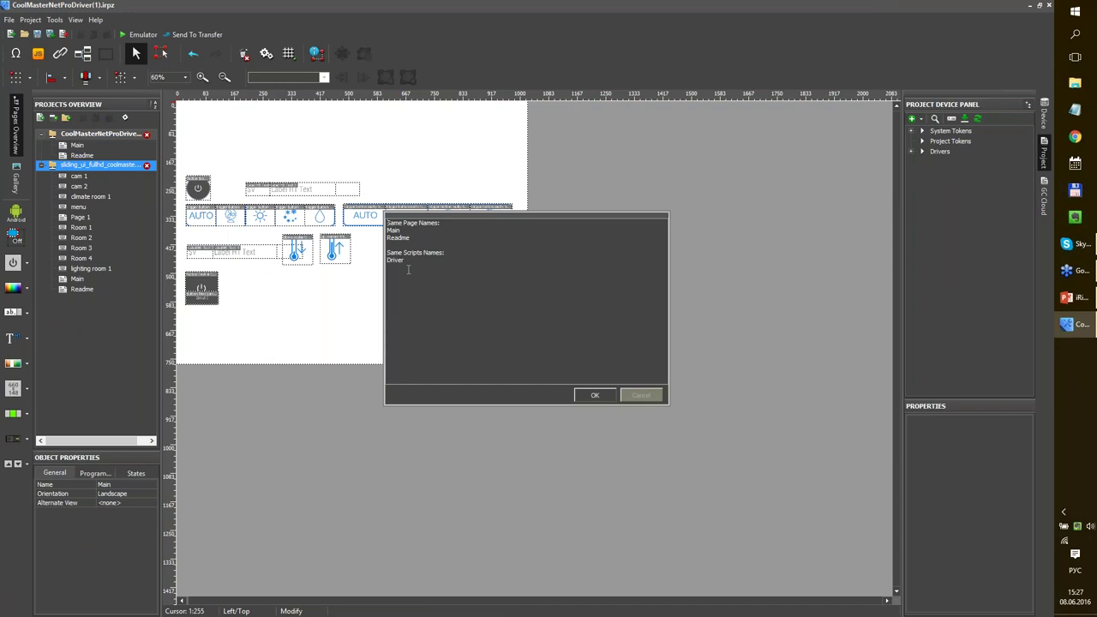
left_click_drag(408, 269, 449, 294)
left_click_drag(438, 282, 516, 308)
left_click(594, 396)
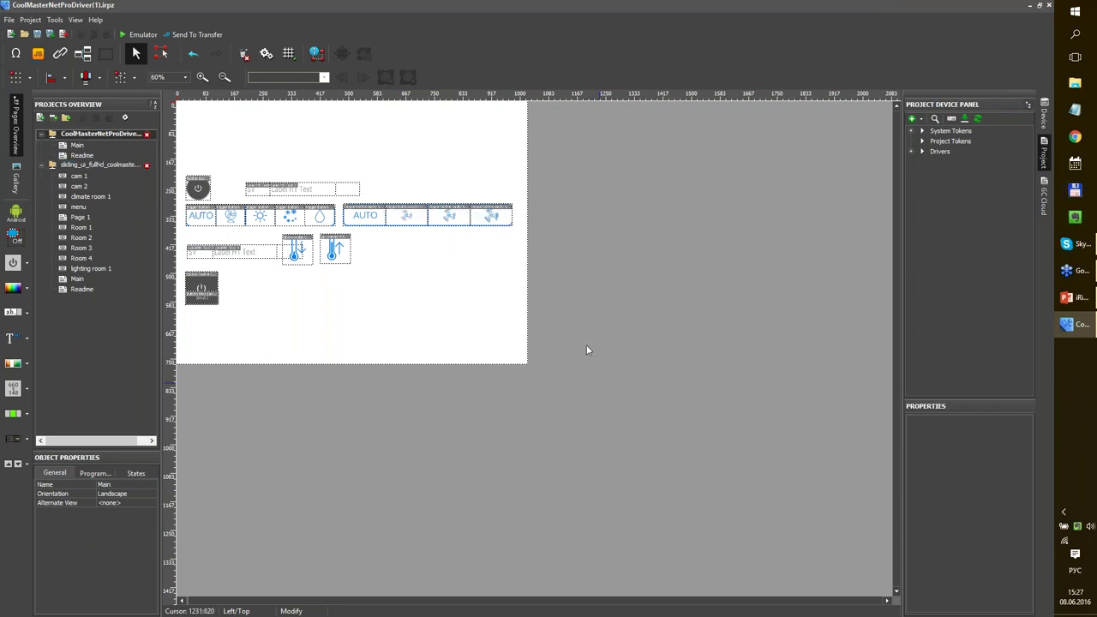
Delete the Main and Readme pages from the sliding_ui_fullhd_coolmaster project
left_click(90, 278)
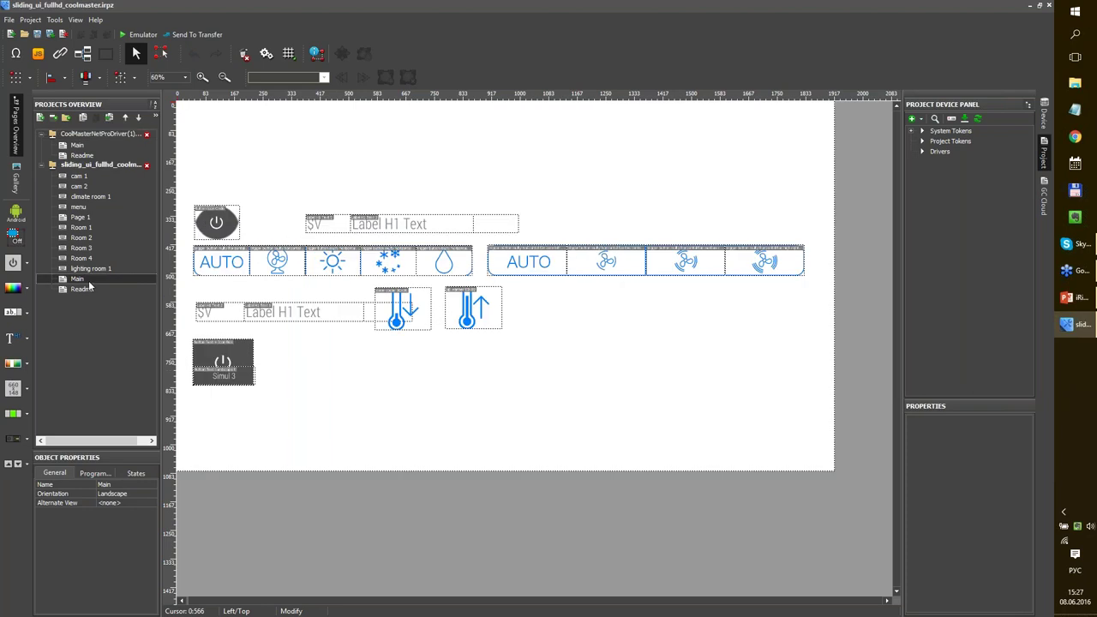
key("Delete")
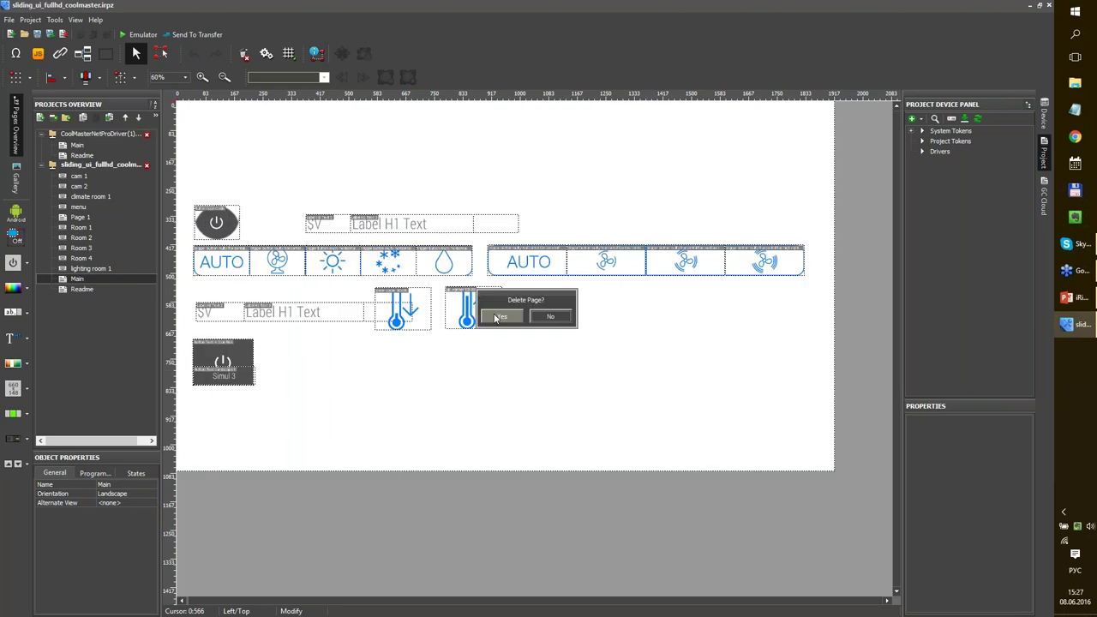
left_click(502, 317)
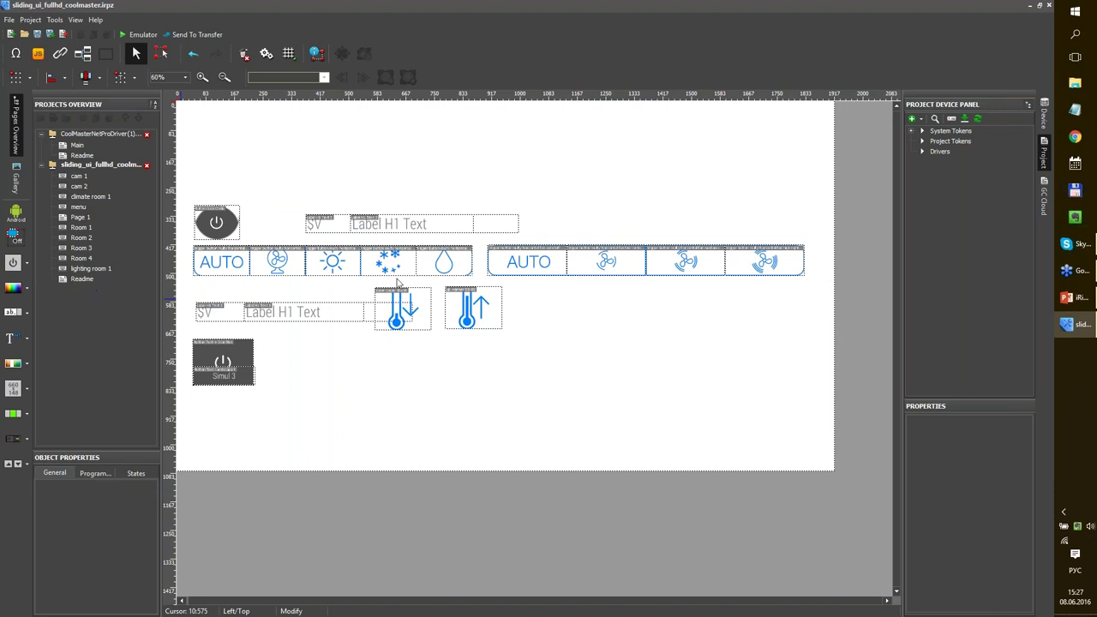
double_click(81, 279)
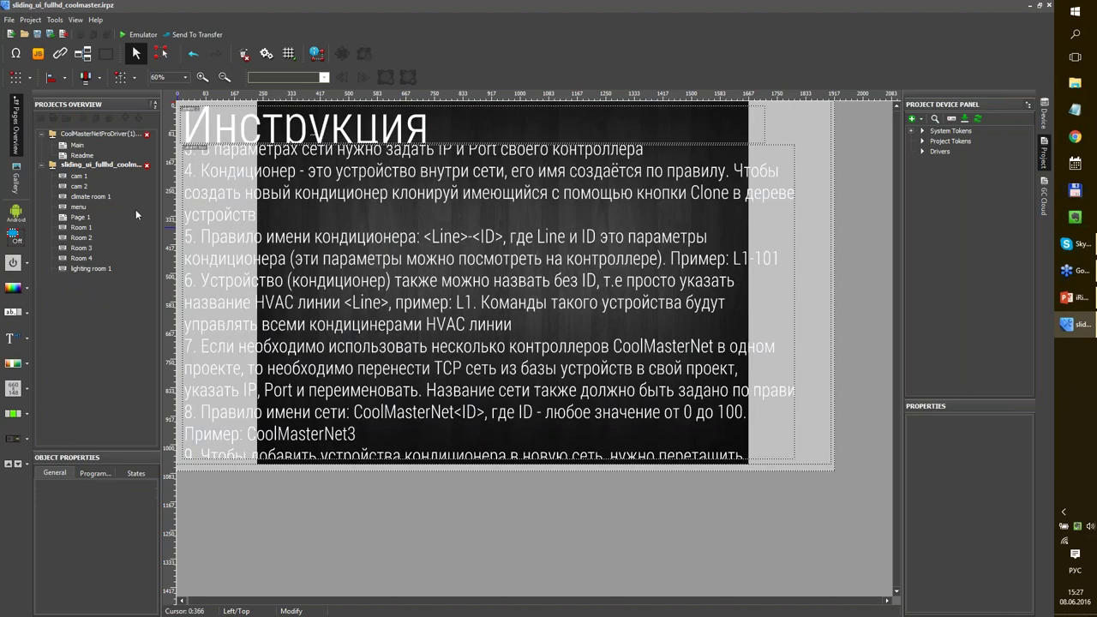
Delete the yahoo and Driver scripts from the sliding_ui_fullhd_coolmaster project and close the script editor
double_click(101, 176)
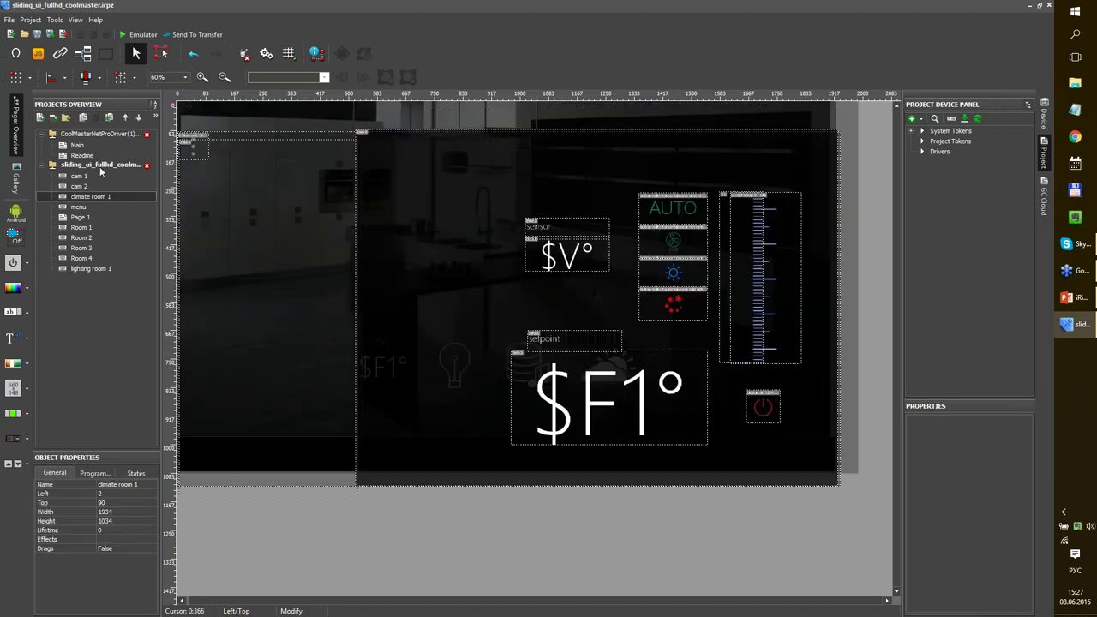
double_click(105, 167)
left_click(38, 53)
left_click(294, 228)
left_click(284, 193)
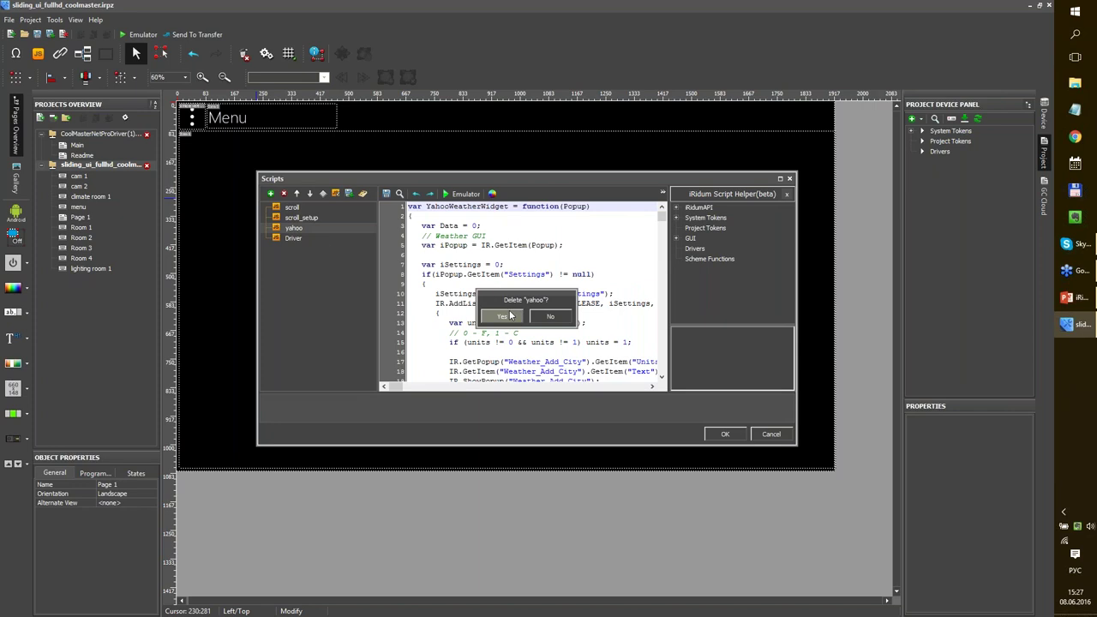
left_click(502, 316)
left_click(286, 225)
left_click(286, 193)
left_click(502, 316)
left_click(772, 433)
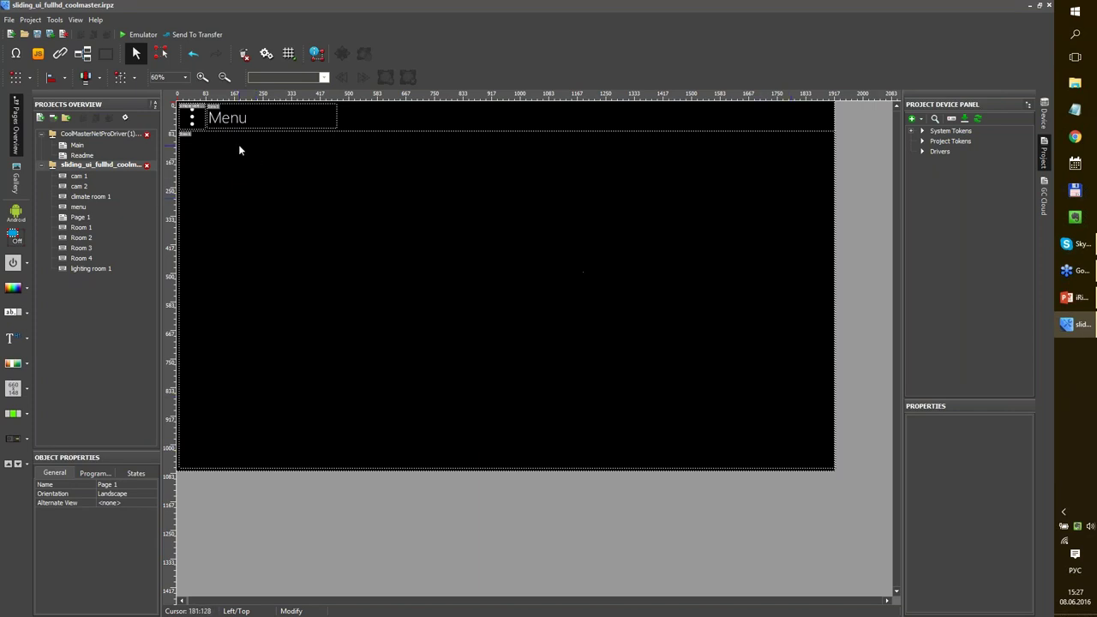
Merge the CoolMasterNetProDriver(1) project into sliding_ui_fullhd_coolmaster once more
double_click(92, 195)
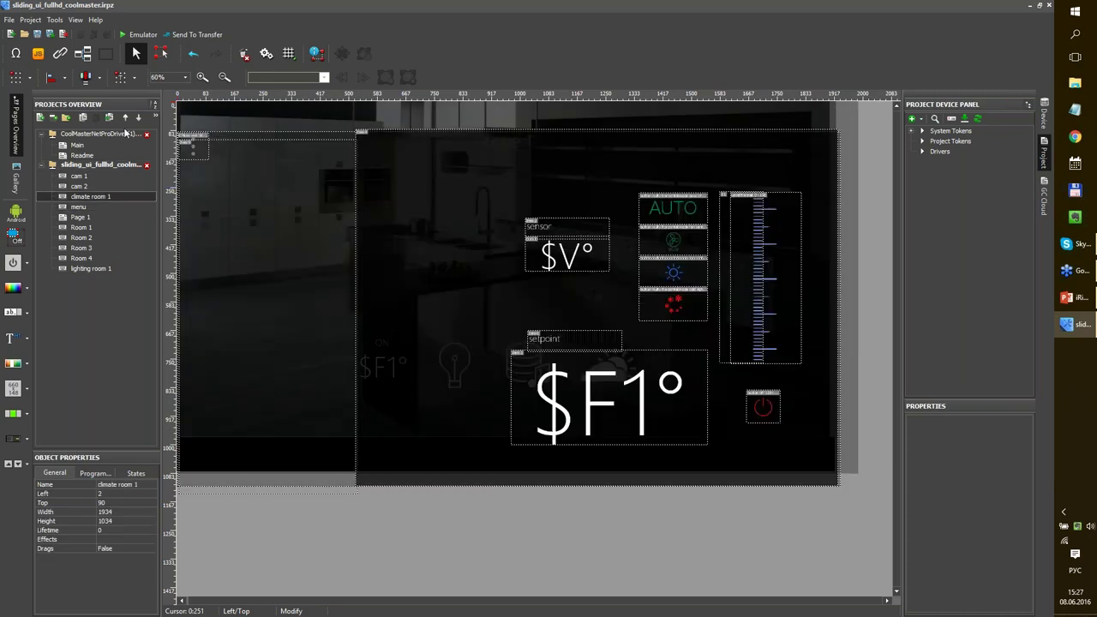
double_click(117, 135)
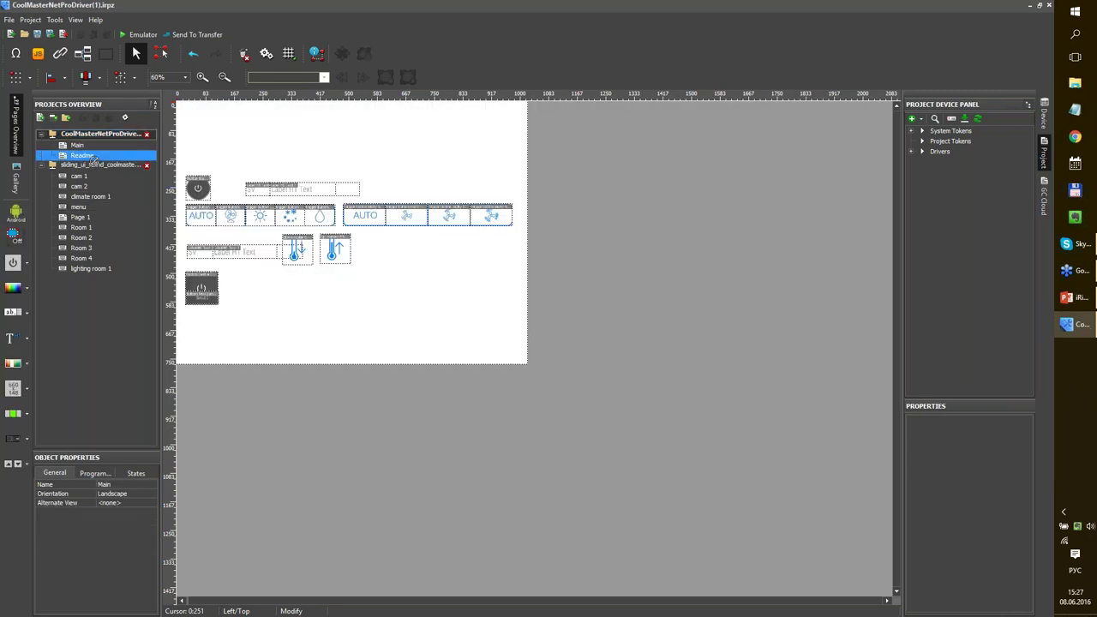
double_click(93, 164)
left_click(441, 316)
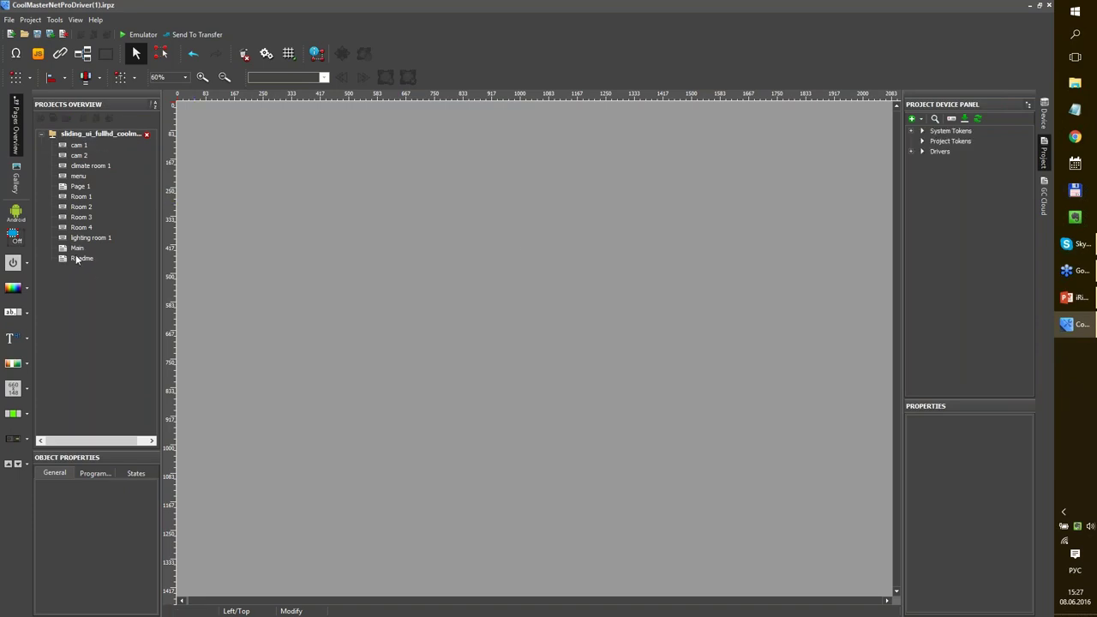
Display the climate room 1 popup and expand the CoolMasterNet driver down to the devices in its TCP network
left_click(79, 249)
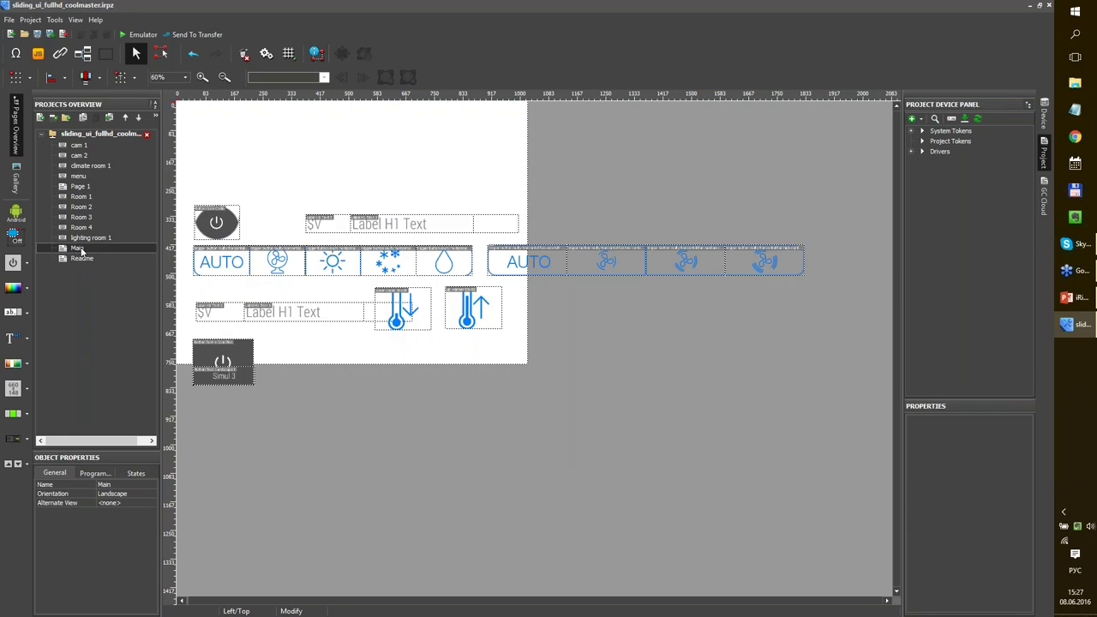
left_click(82, 196)
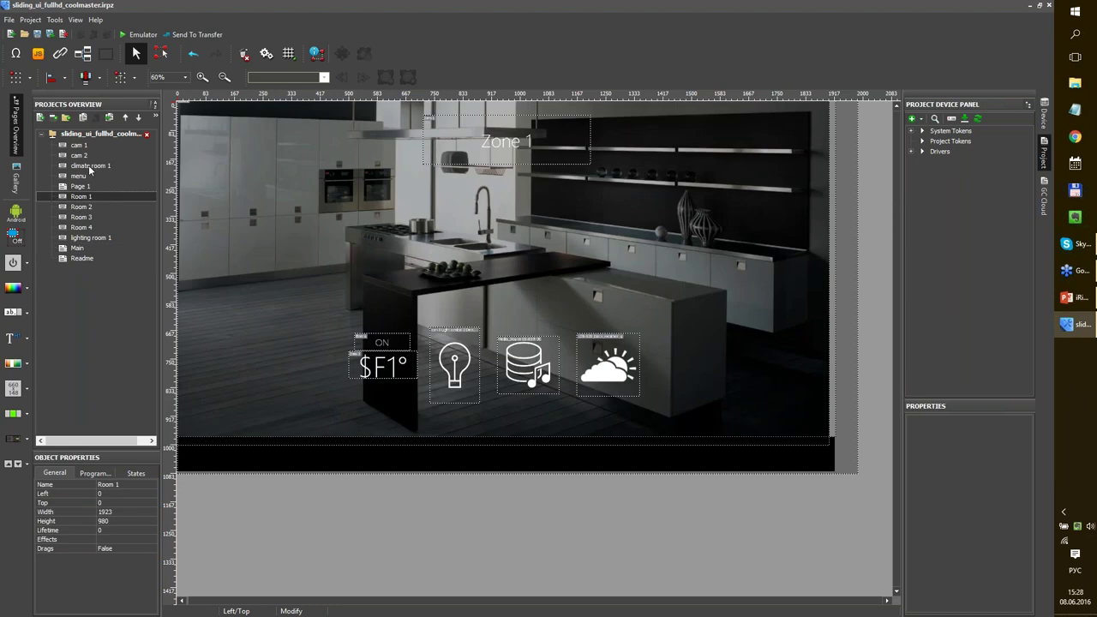
left_click(89, 166)
left_click(922, 152)
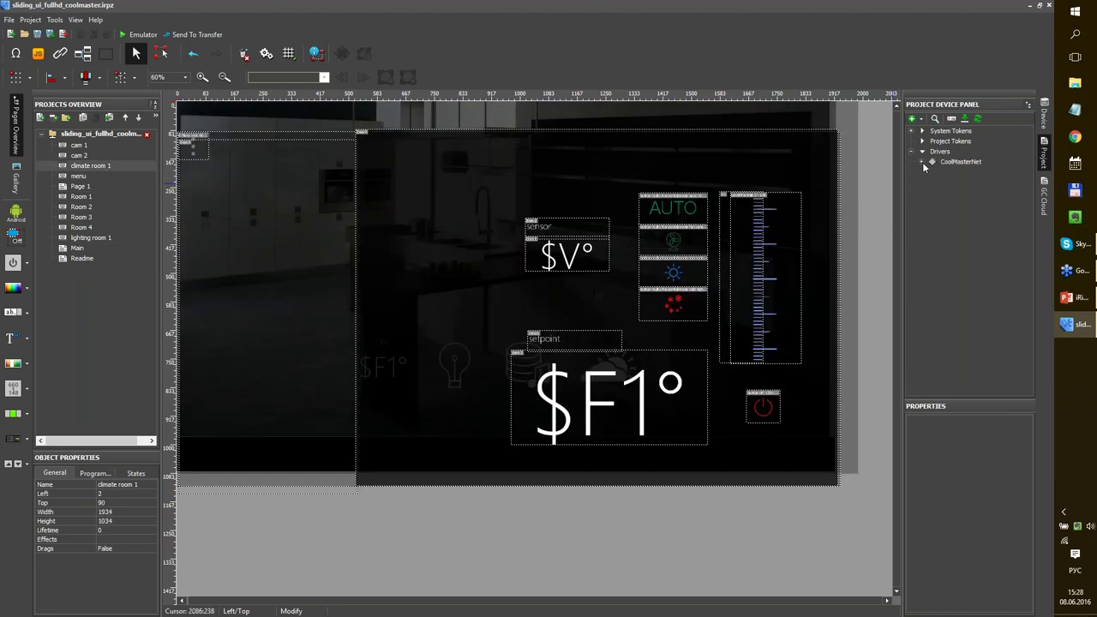
left_click(923, 163)
left_click(957, 162)
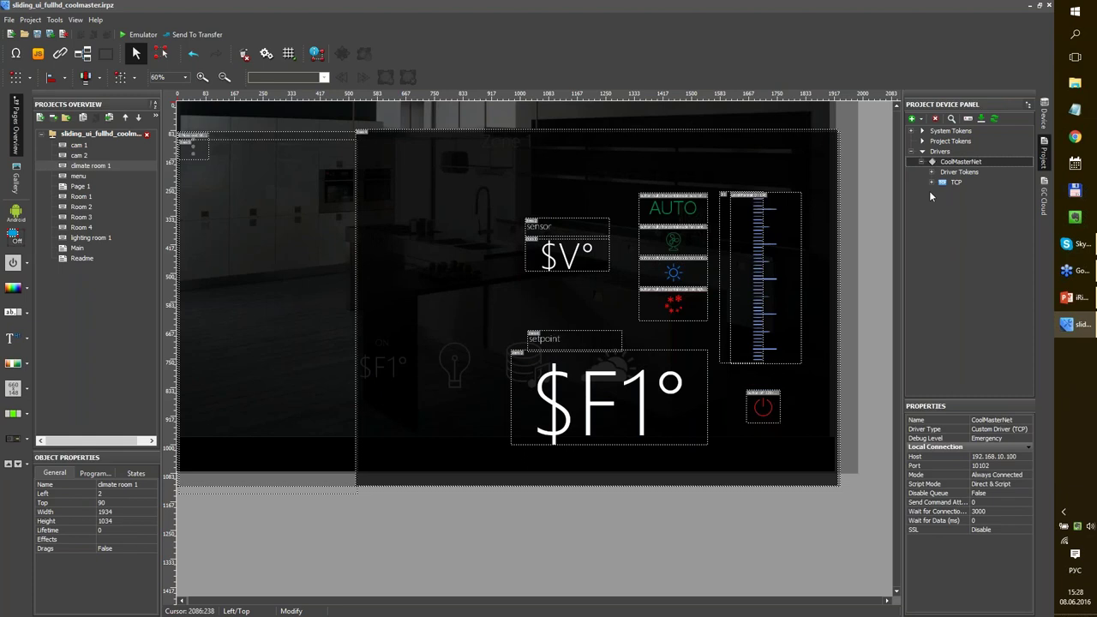
left_click(931, 183)
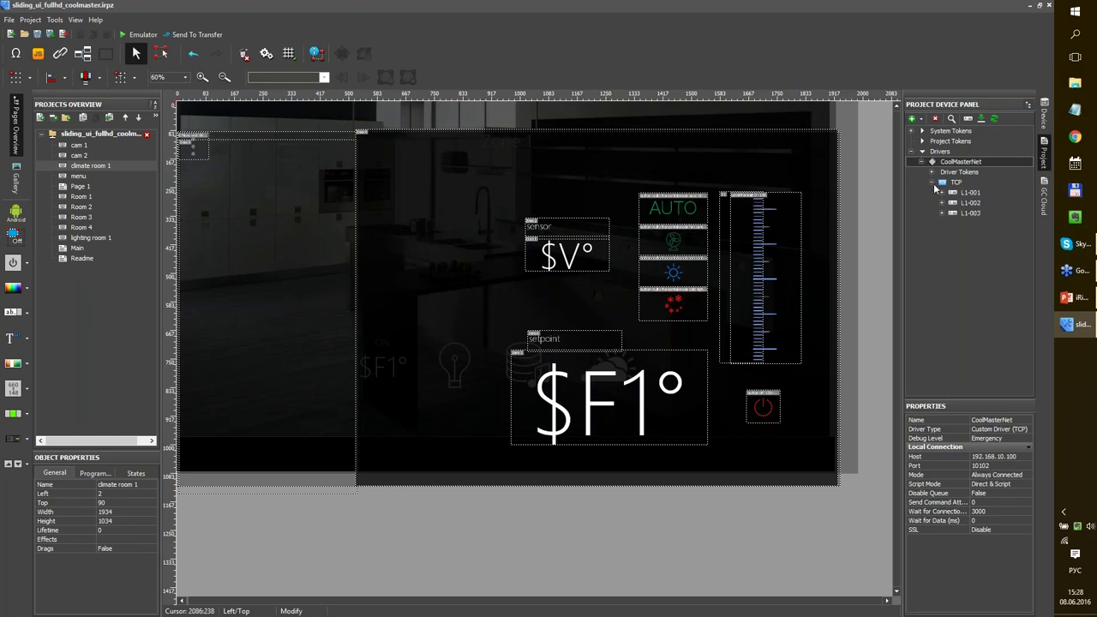
Delete the L1-003 and L1-002 devices from the CoolMasterNet driver's TCP network
left_click(977, 202)
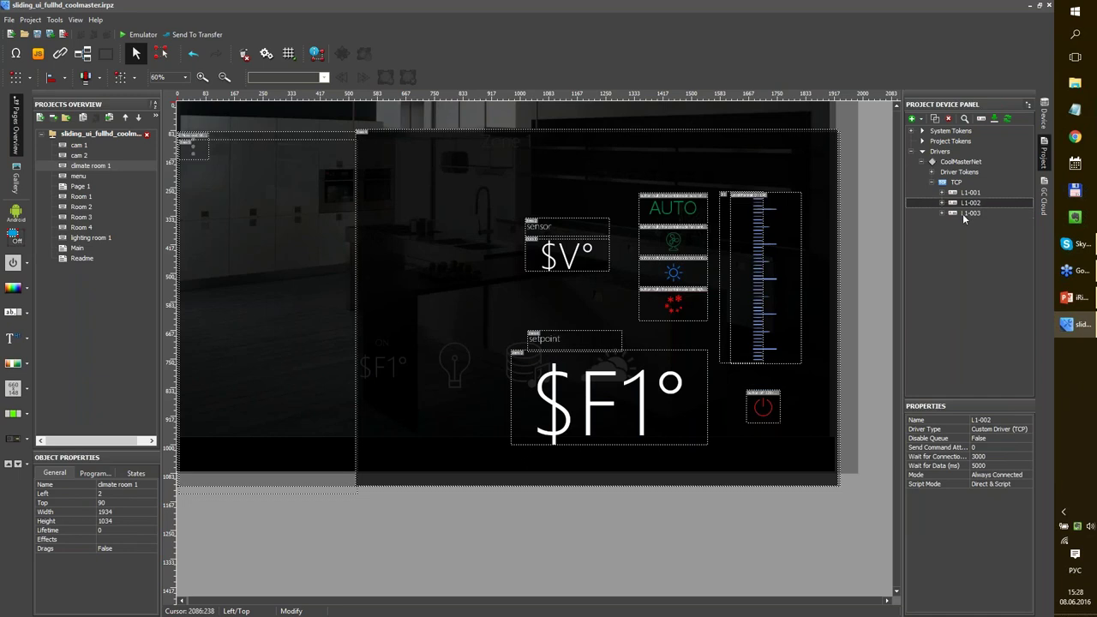
left_click(972, 213)
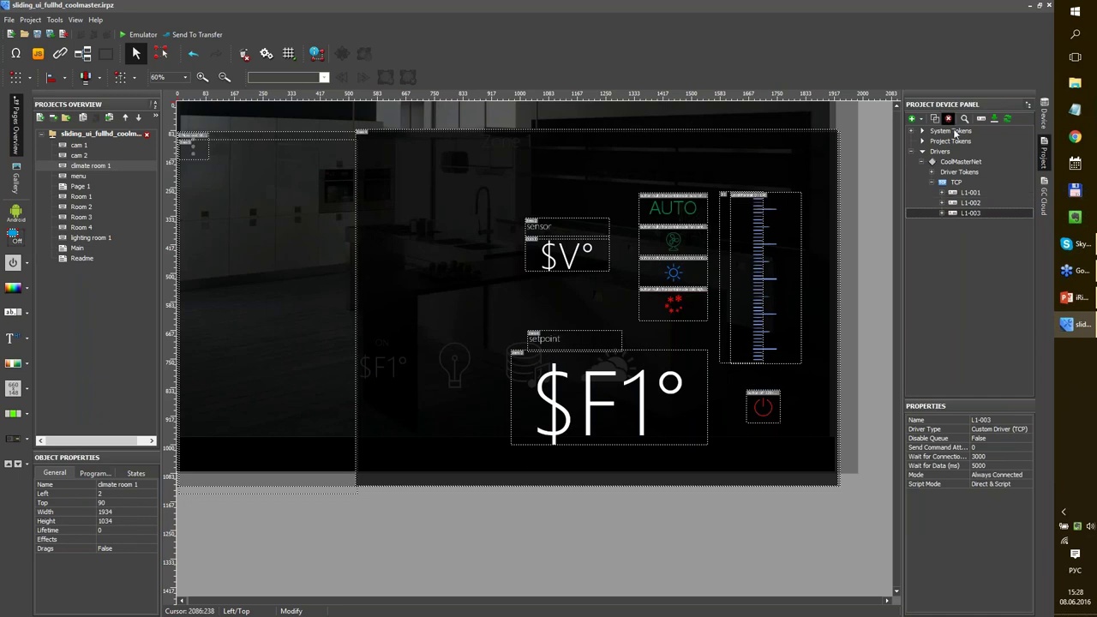
left_click(947, 118)
left_click(559, 316)
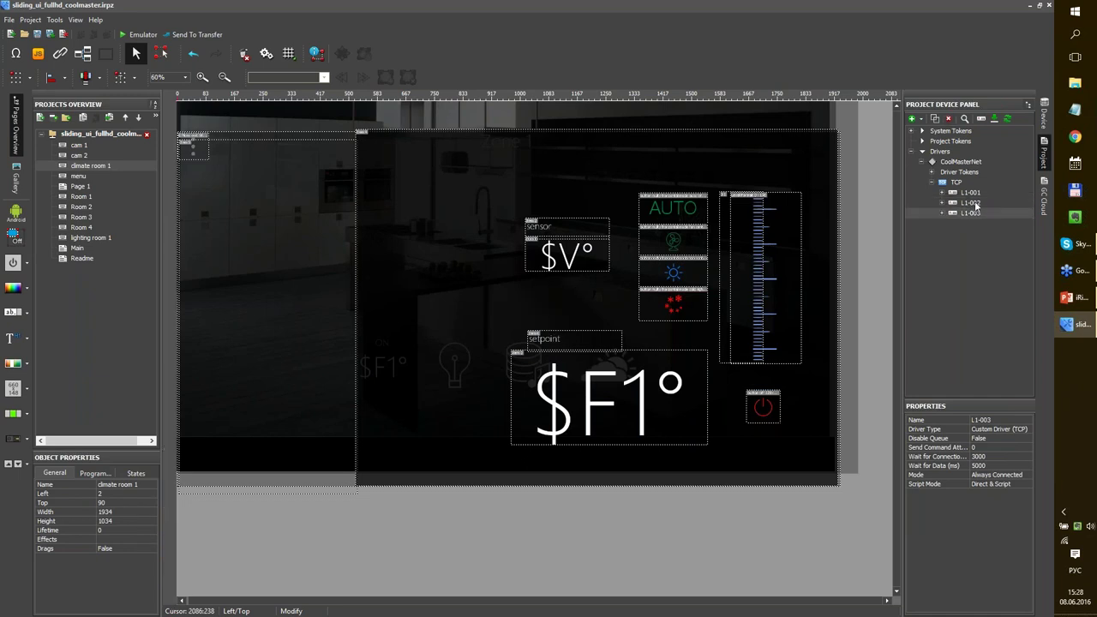
left_click(968, 202)
left_click(947, 118)
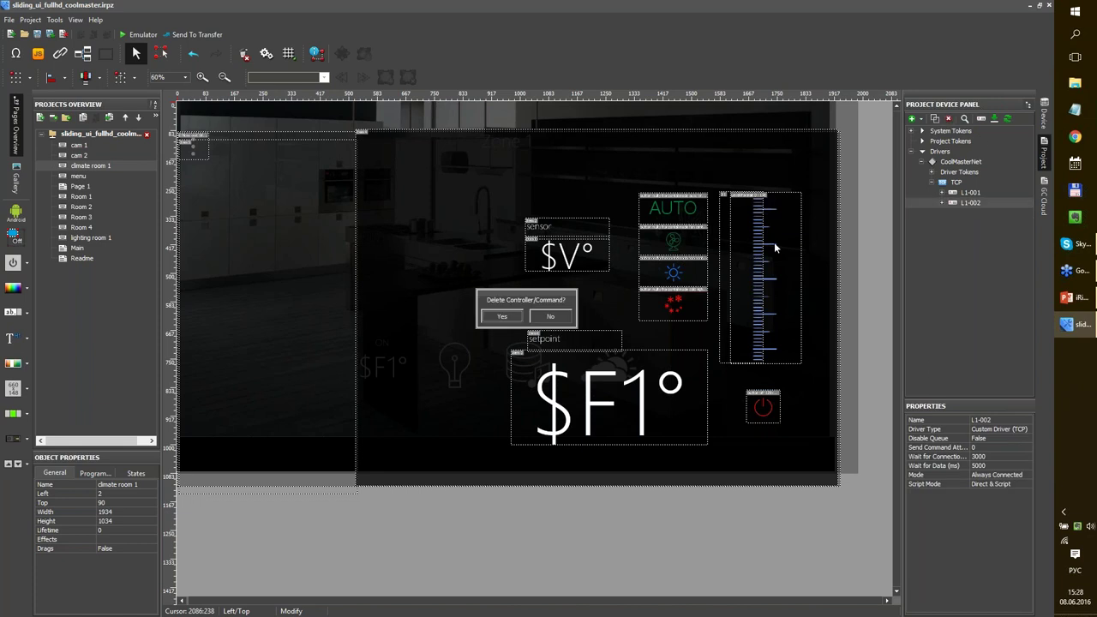
left_click(502, 316)
Clone the L1-001 air-conditioner device and rename the copy as L1-003
left_click(970, 191)
left_click(935, 118)
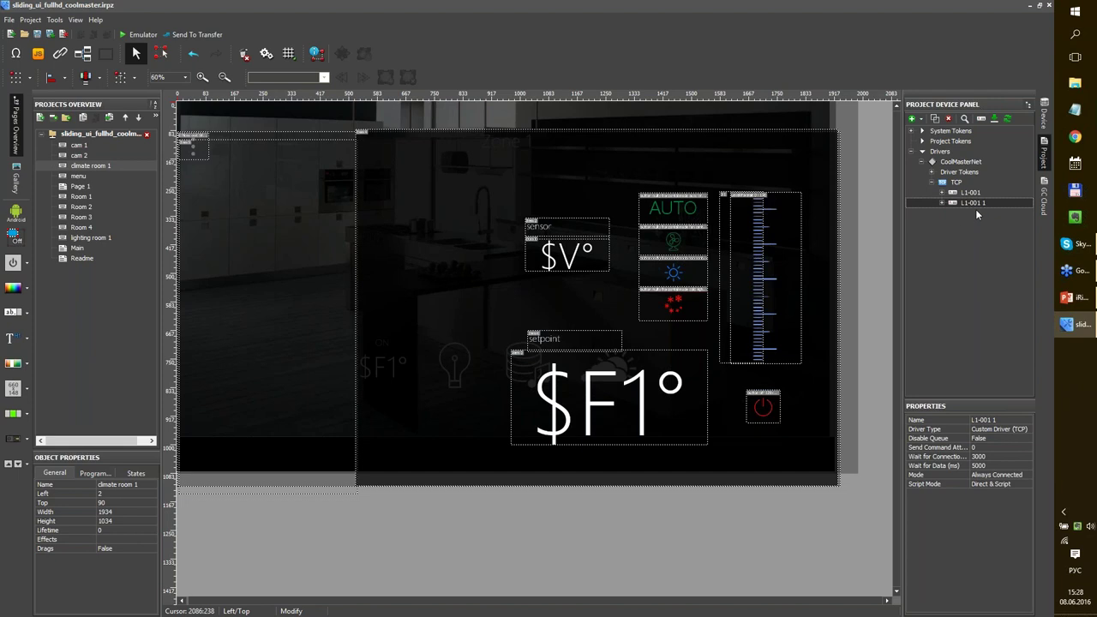
left_click(991, 419)
left_click_drag(991, 420, 1012, 416)
type("3")
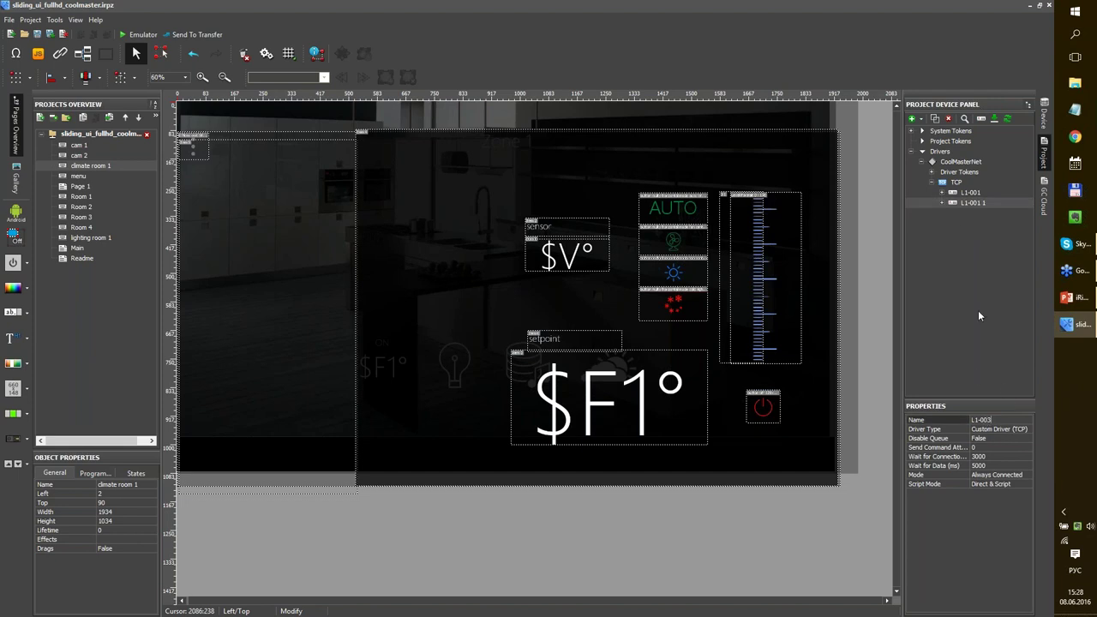
left_click(979, 316)
Expand the Commands and Feedback groups of the L1-003 device
left_click(941, 202)
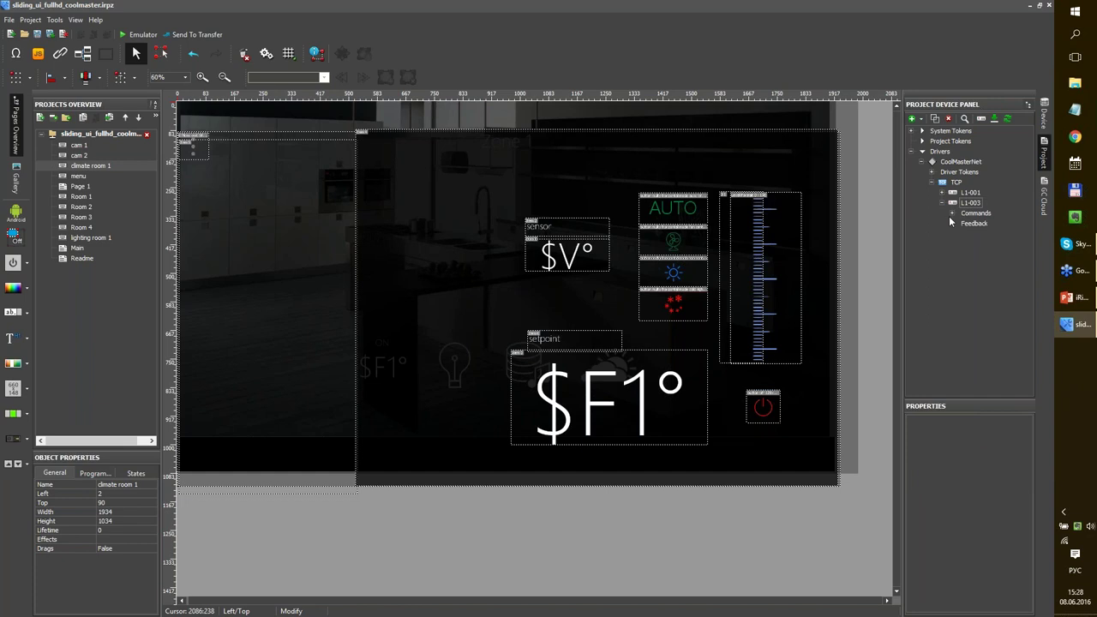
left_click(952, 213)
left_click(951, 305)
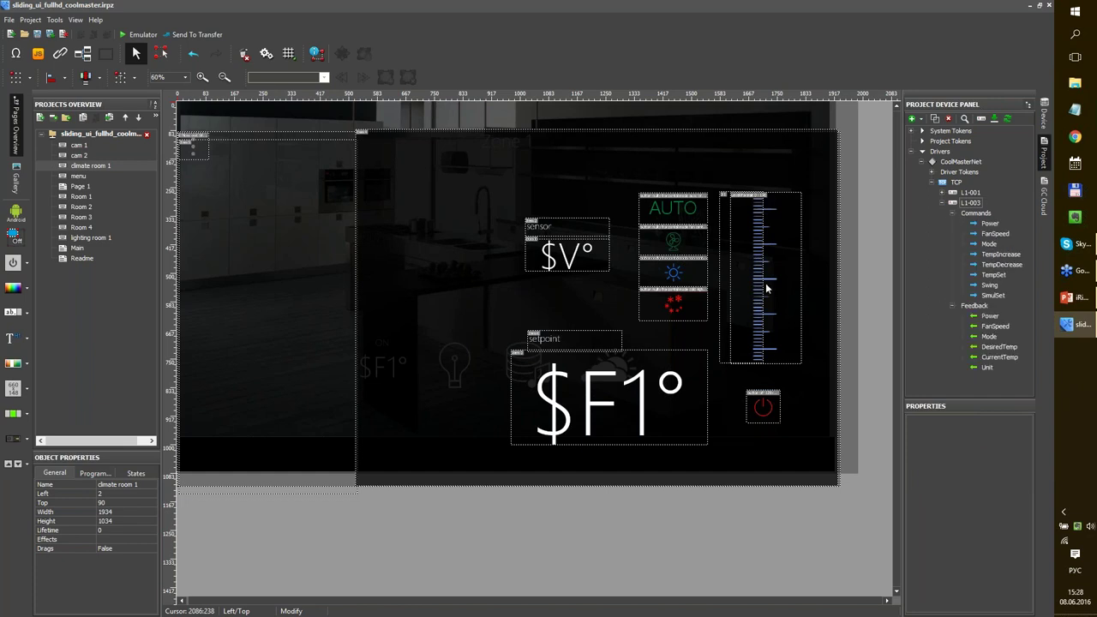
Examine the climate popup's power button, checking its name and its two trigger values
left_click(767, 415)
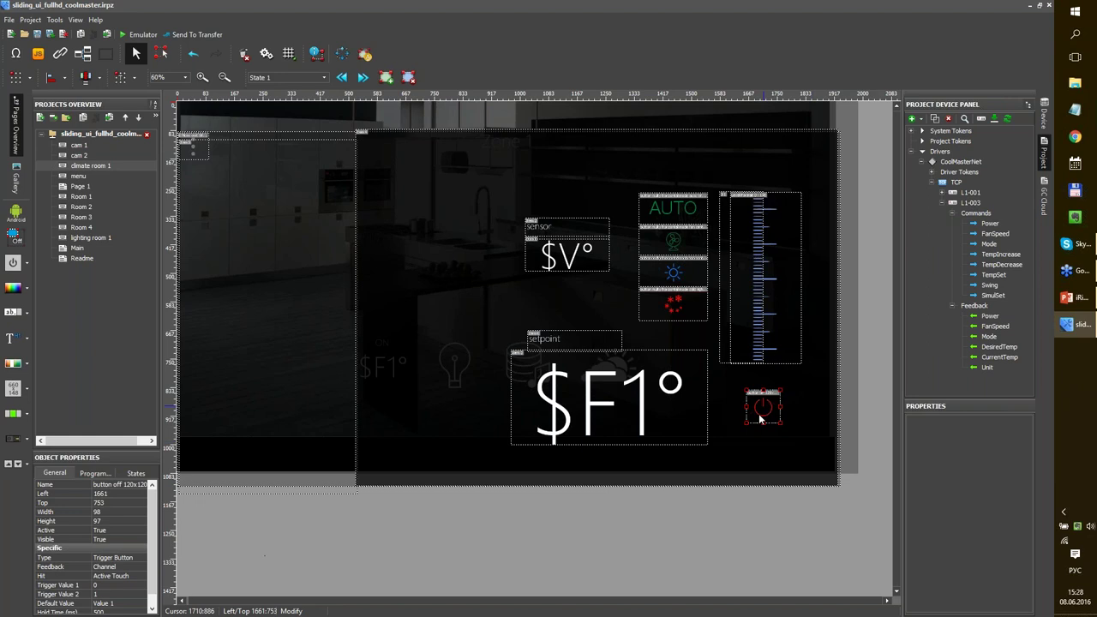
left_click(93, 585)
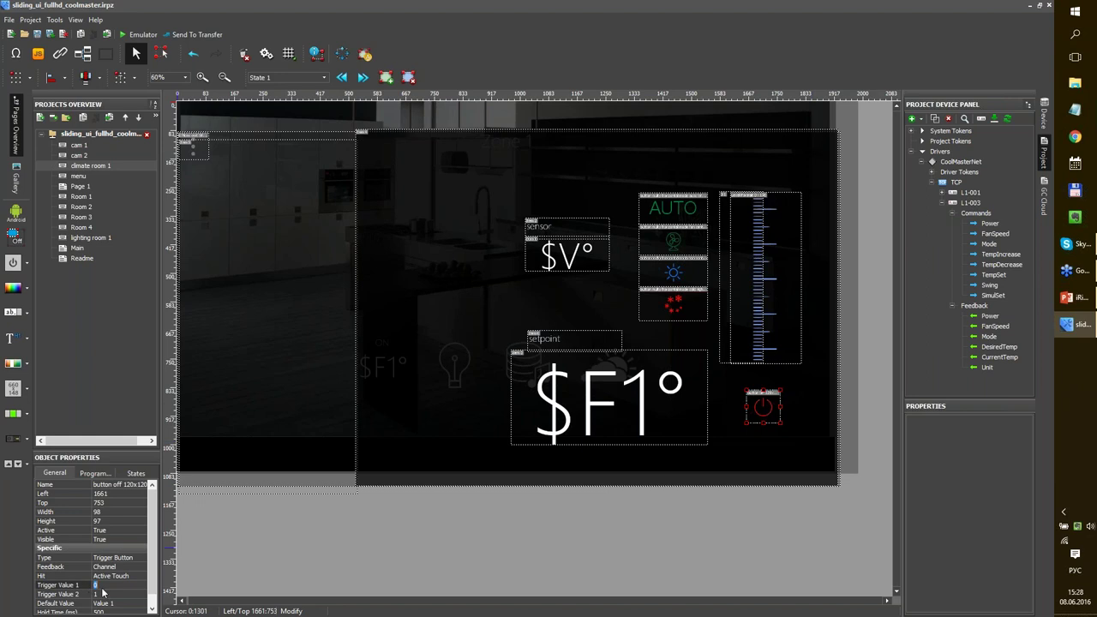
left_click(112, 594)
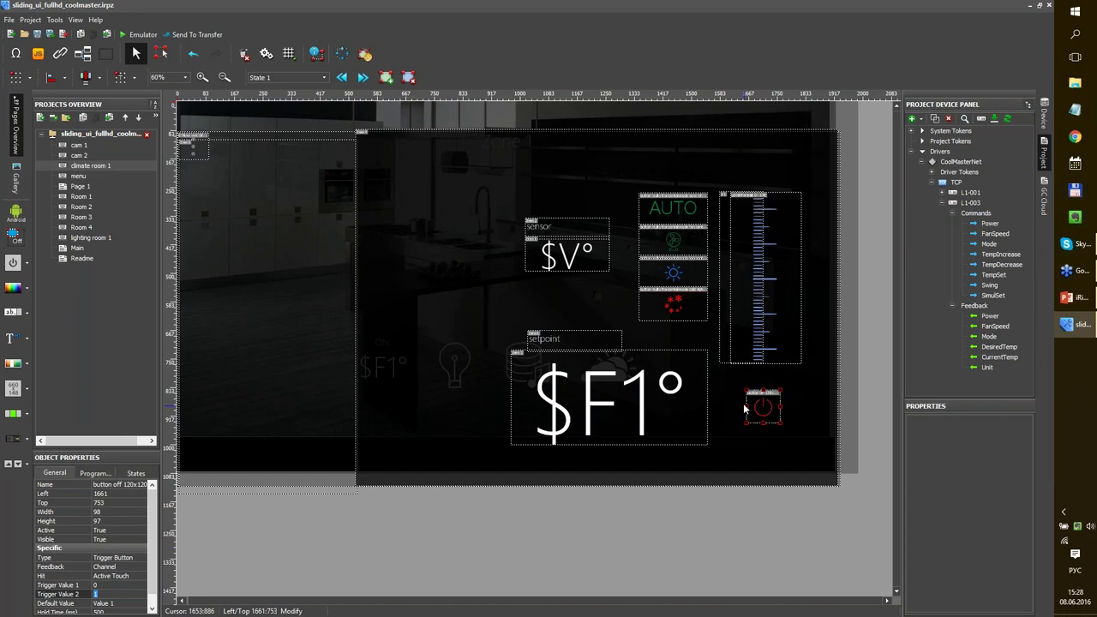
left_click(592, 402)
left_click(762, 406)
left_click(133, 485)
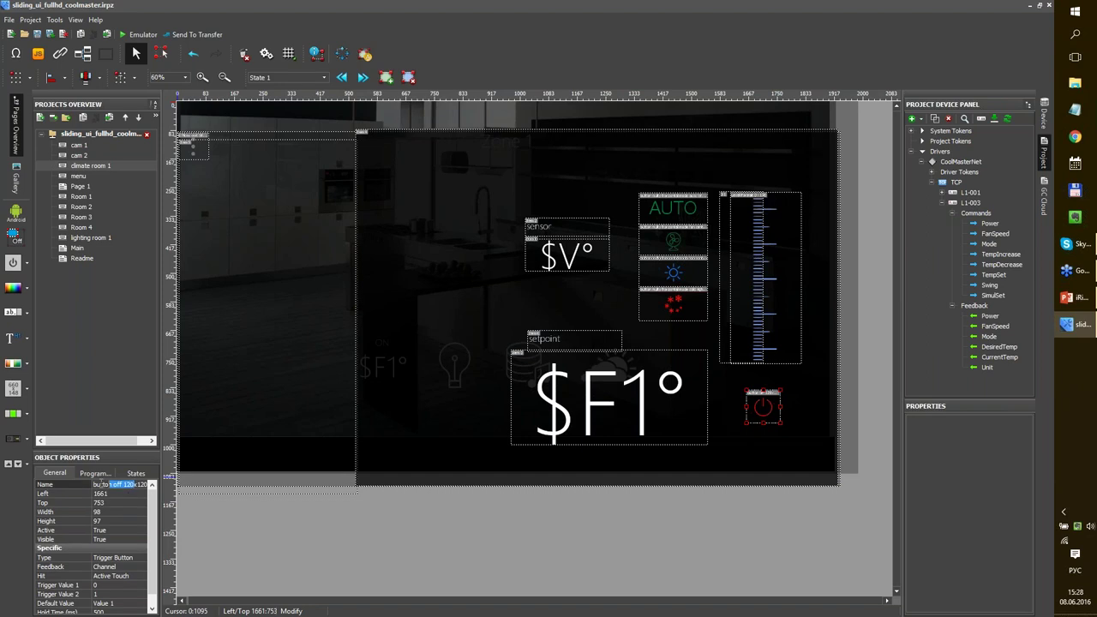
left_click_drag(135, 485, 94, 485)
left_click(114, 486)
left_click(830, 402)
left_click(784, 380)
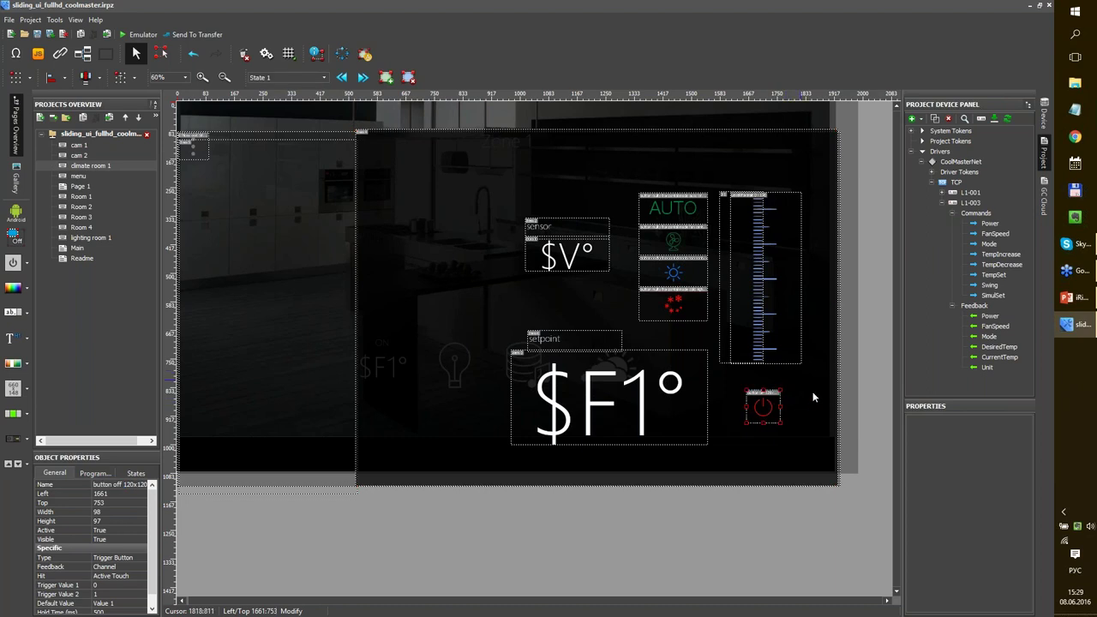
Assign the L1-003 Power command to the climate popup's power button, with Send Token as the action on Press
left_click(987, 317)
left_click(989, 224)
left_click_drag(793, 395, 757, 406)
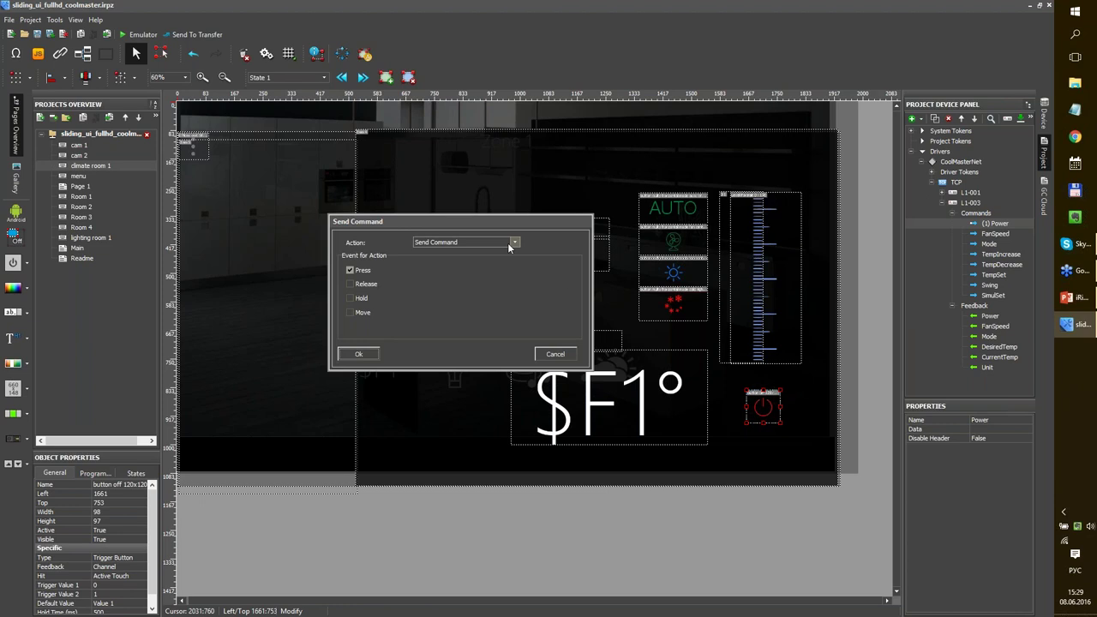
left_click(515, 244)
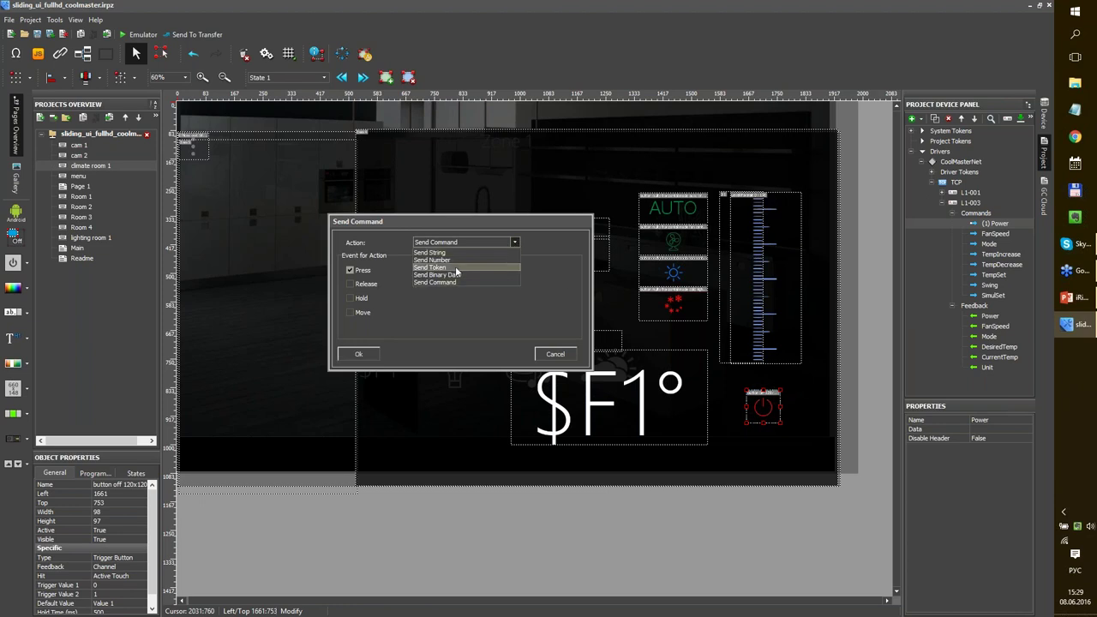
left_click(432, 254)
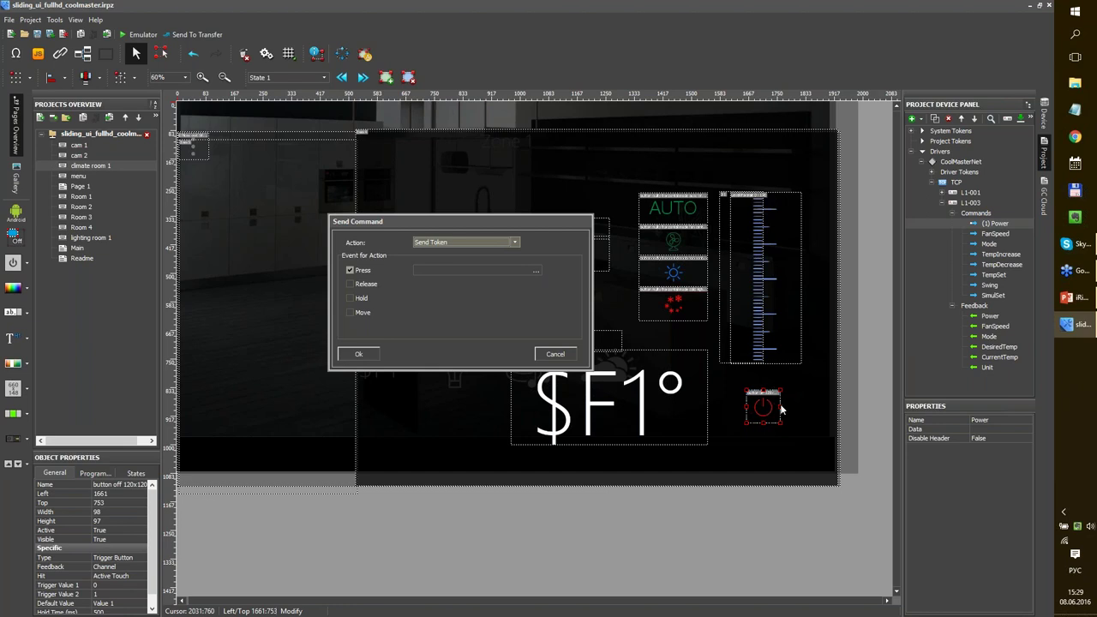
Choose the Value token of button off 120x120 in climate room 1 as the token sent on Press
left_click(535, 271)
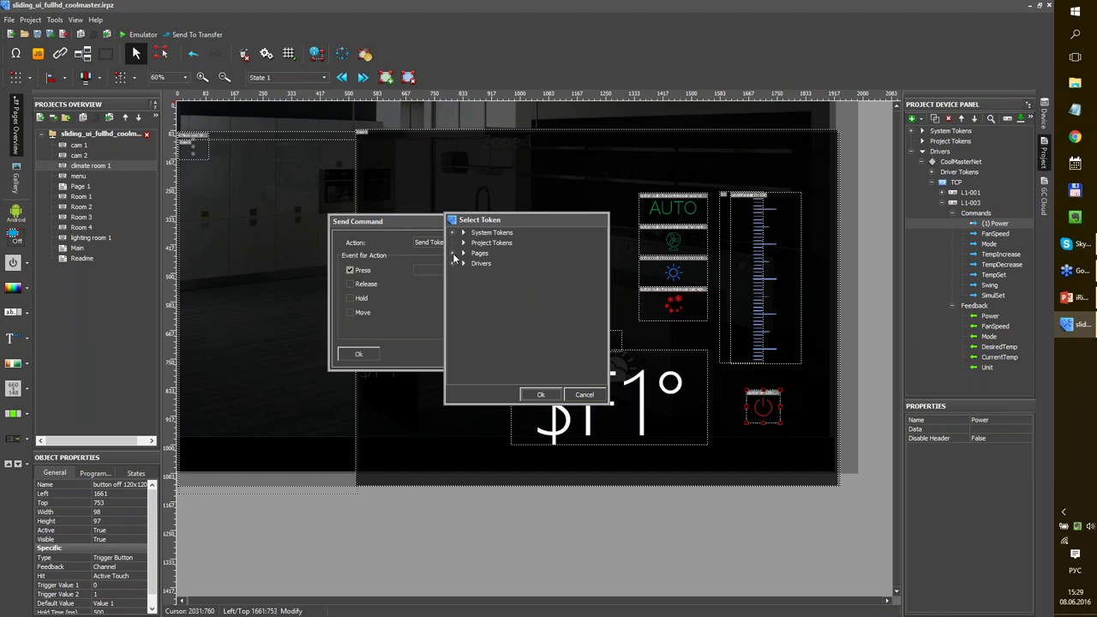
left_click(452, 253)
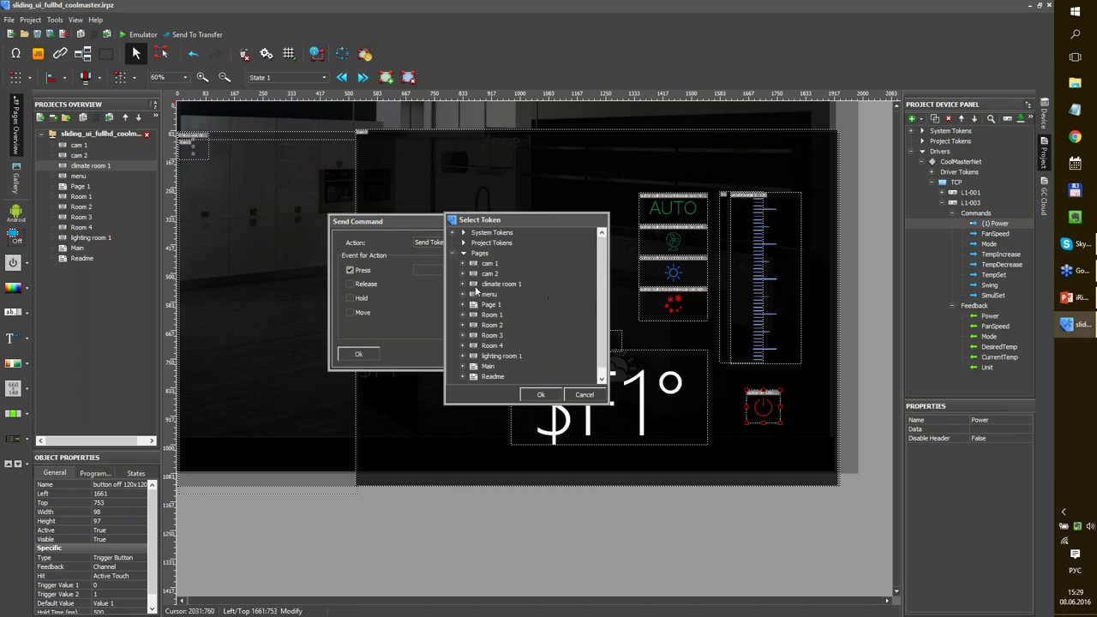
left_click(463, 284)
left_click_drag(603, 262, 607, 301)
scroll(607, 302, "up", 1)
scroll(606, 302, "down", 2)
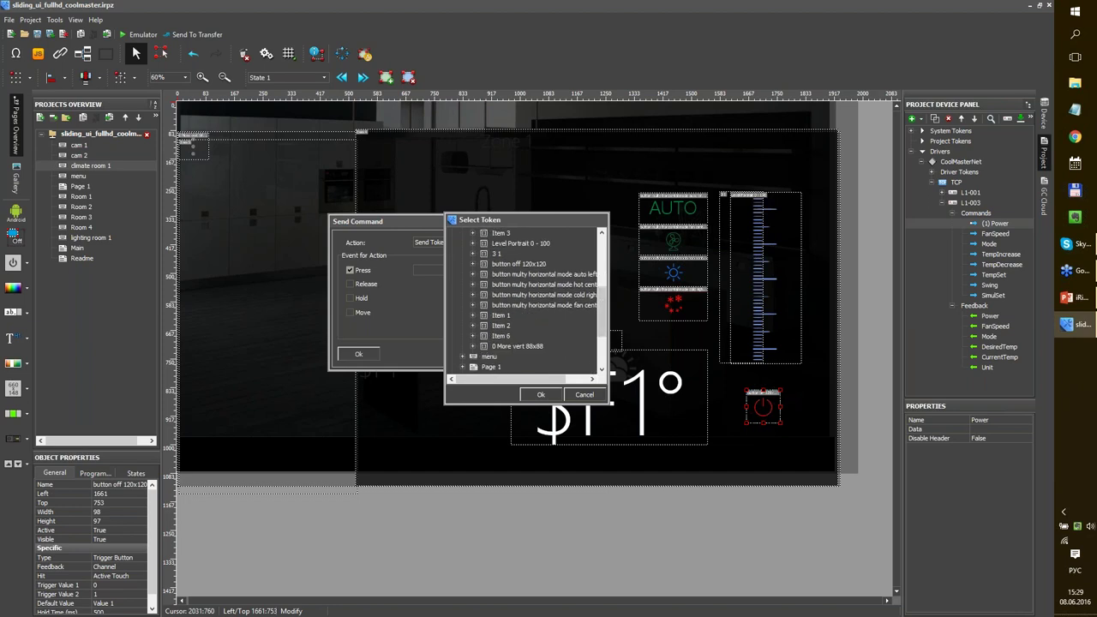
left_click(472, 264)
left_click_drag(602, 300, 603, 323)
left_click(500, 308)
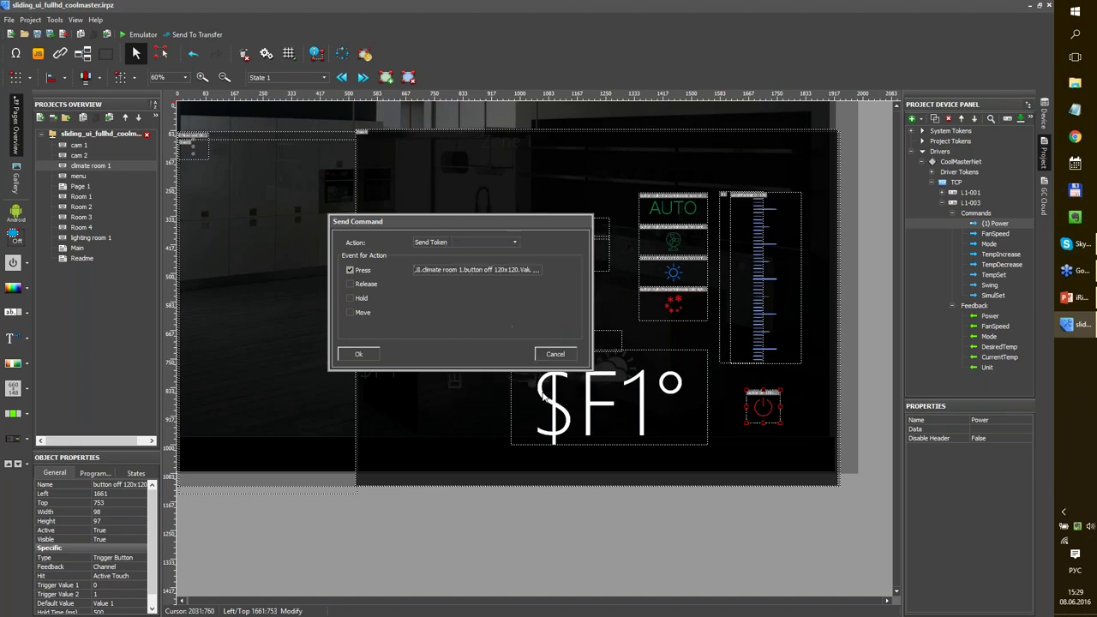
left_click(540, 394)
Review the full path of the chosen token and confirm the Power command assignment
left_click_drag(491, 269, 601, 274)
left_click(511, 269)
left_click_drag(444, 270, 533, 271)
left_click(487, 269)
left_click_drag(473, 269, 413, 270)
left_click(468, 270)
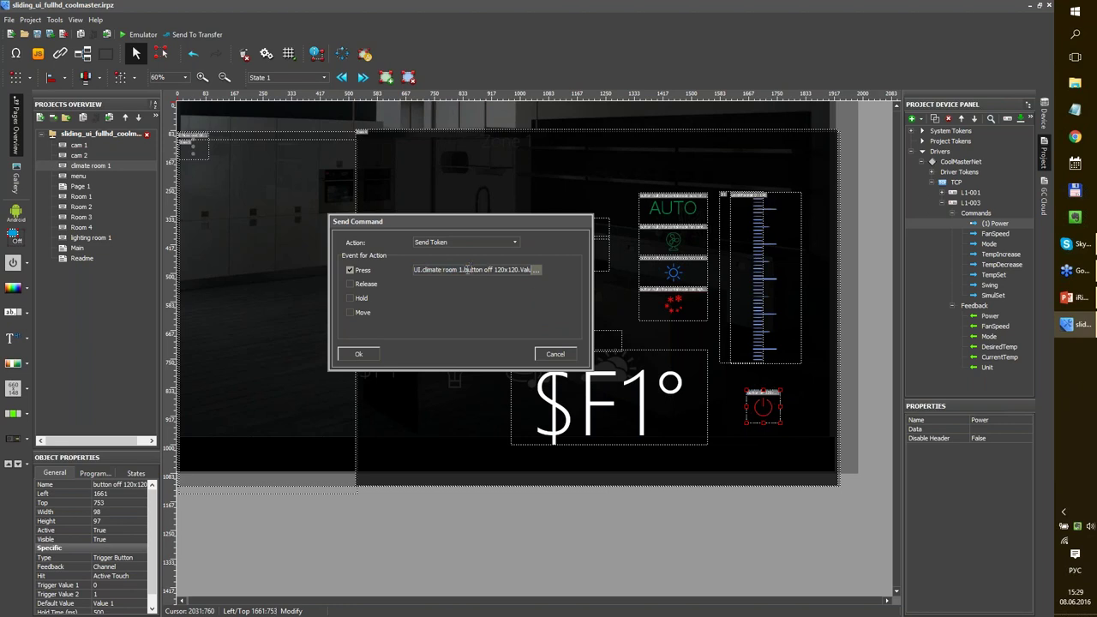
left_click(358, 354)
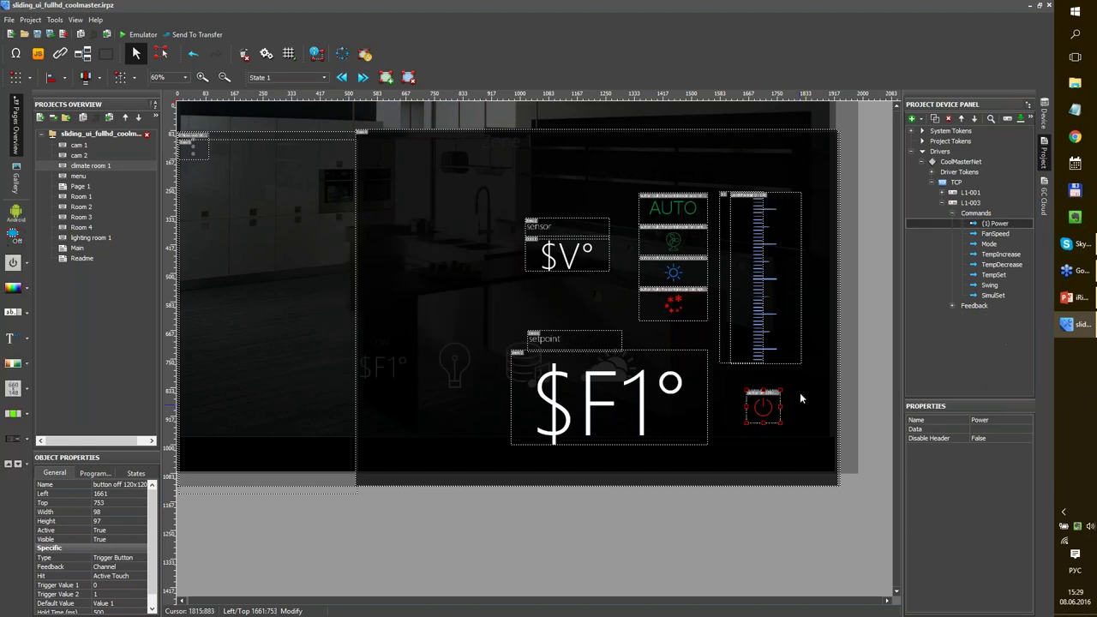
Expand the L1-003 feedback list and assign its DesiredTemp feedback to the large setpoint display's value
left_click(952, 306)
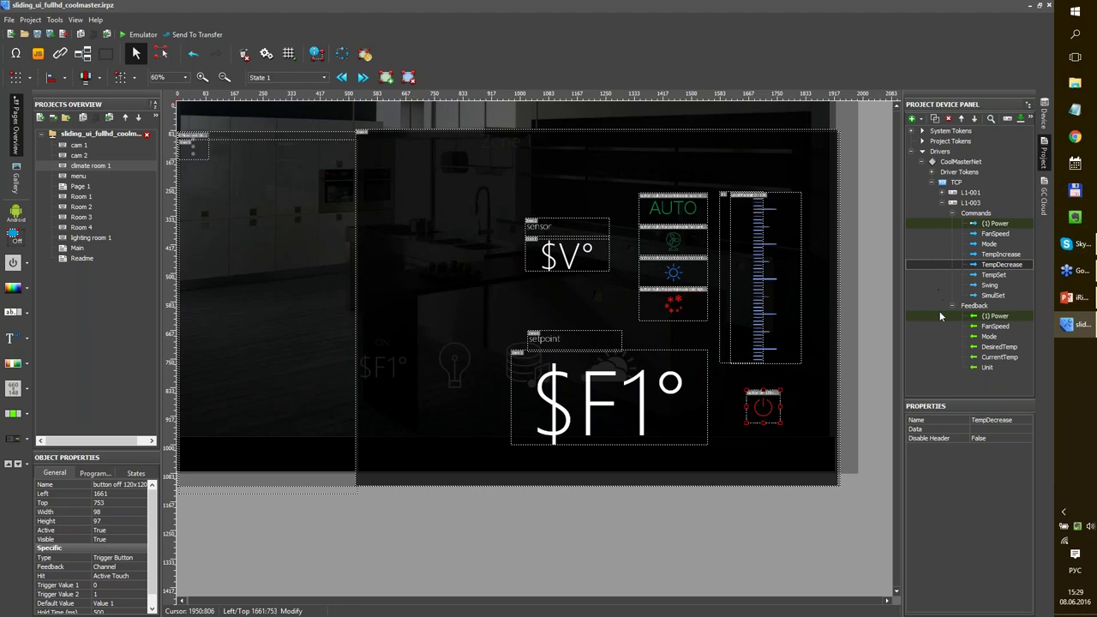
left_click(614, 395)
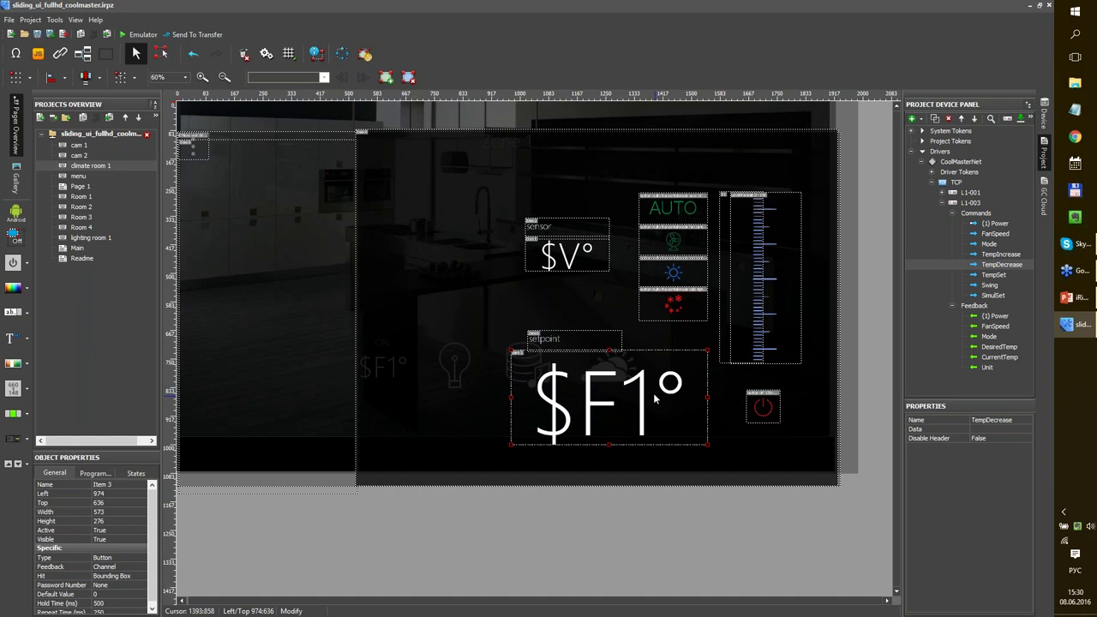
left_click(994, 275)
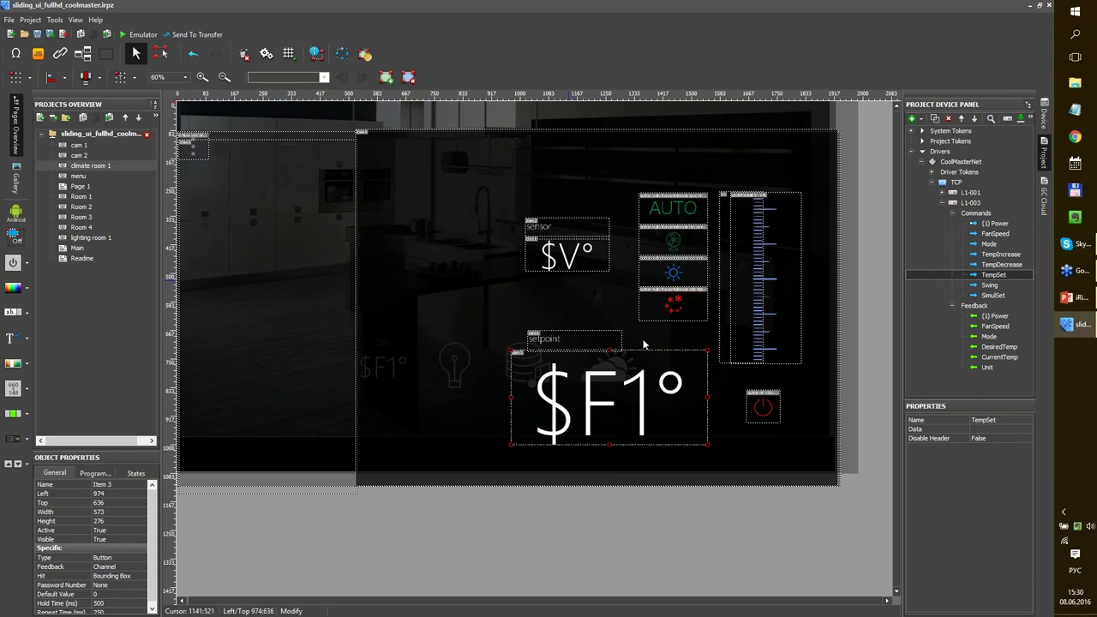
left_click(1004, 265)
left_click_drag(999, 349, 566, 395)
left_click(600, 408)
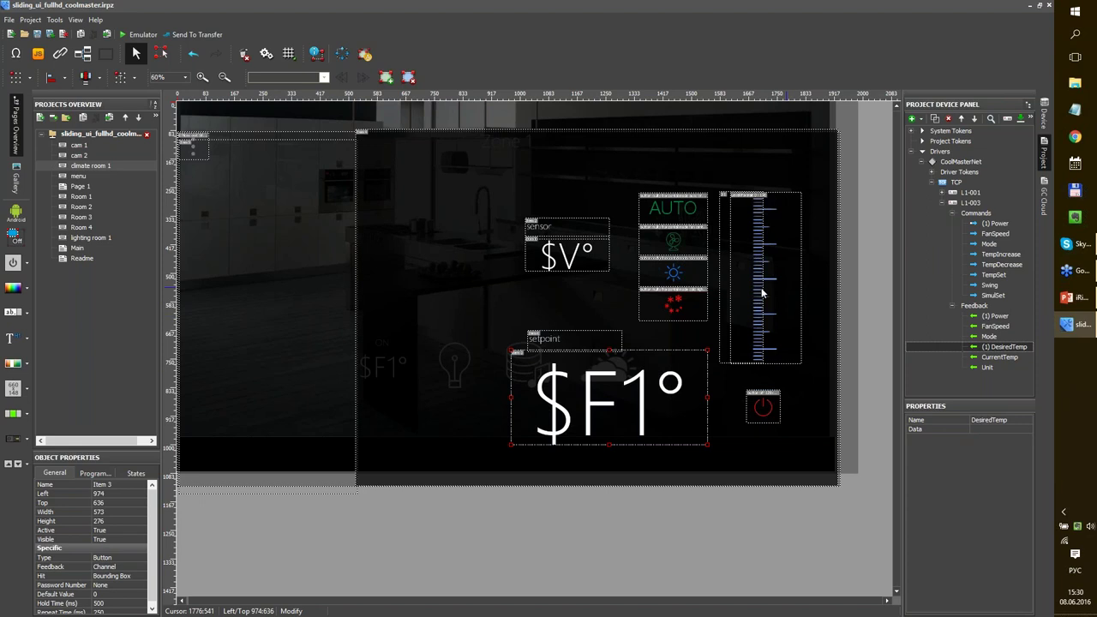
Assign the L1-003 CurrentTemp feedback to the sensor temperature display, using In Value
left_click(554, 255)
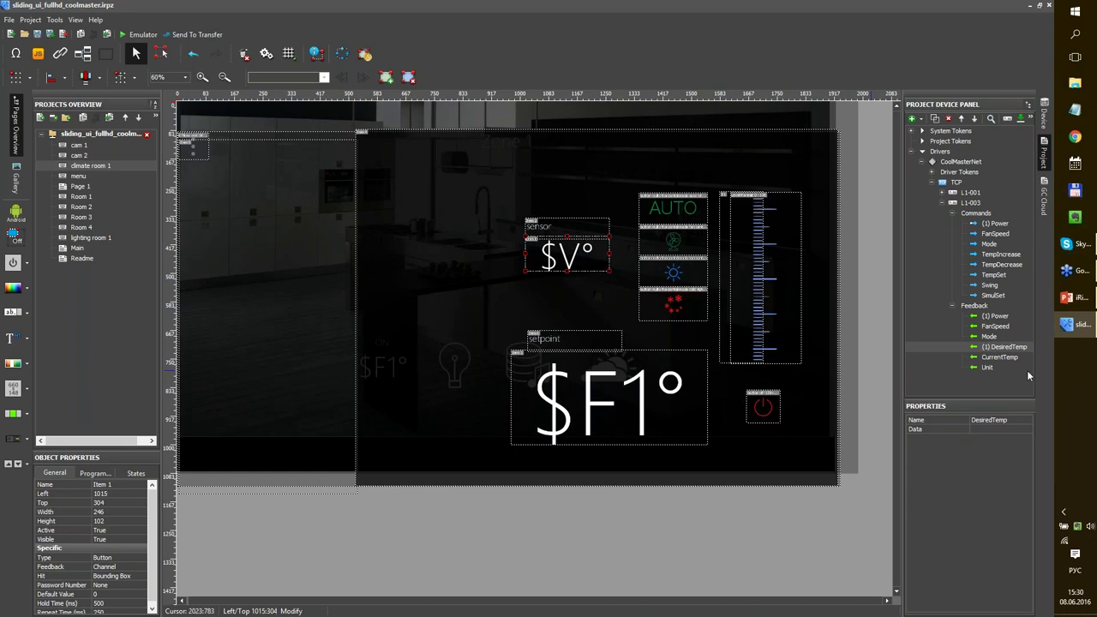
left_click(995, 361)
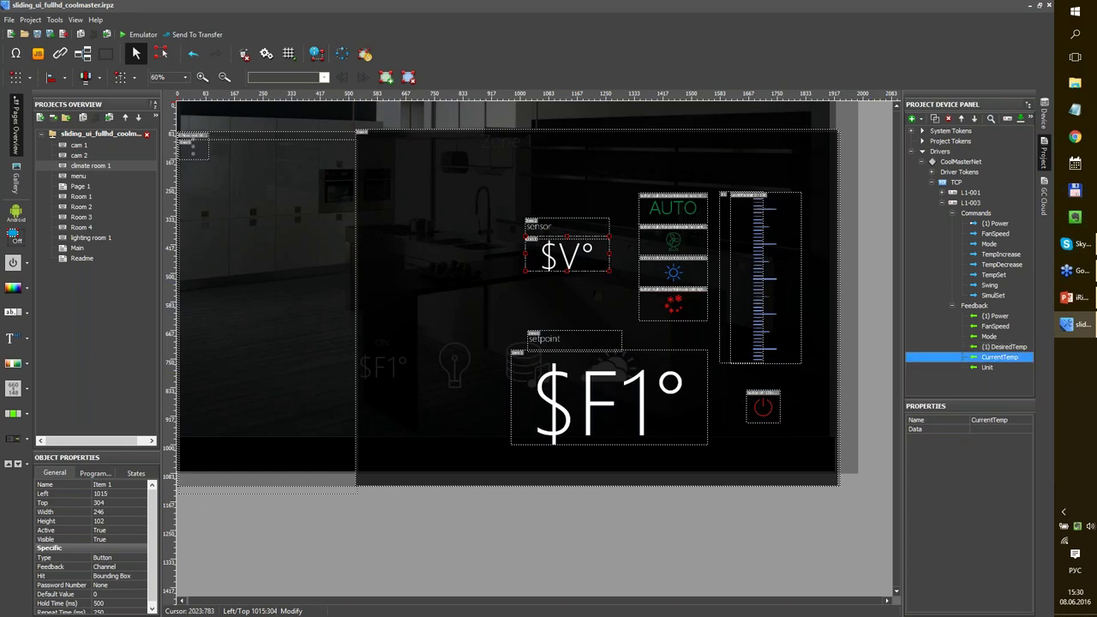
left_click_drag(563, 256, 566, 257)
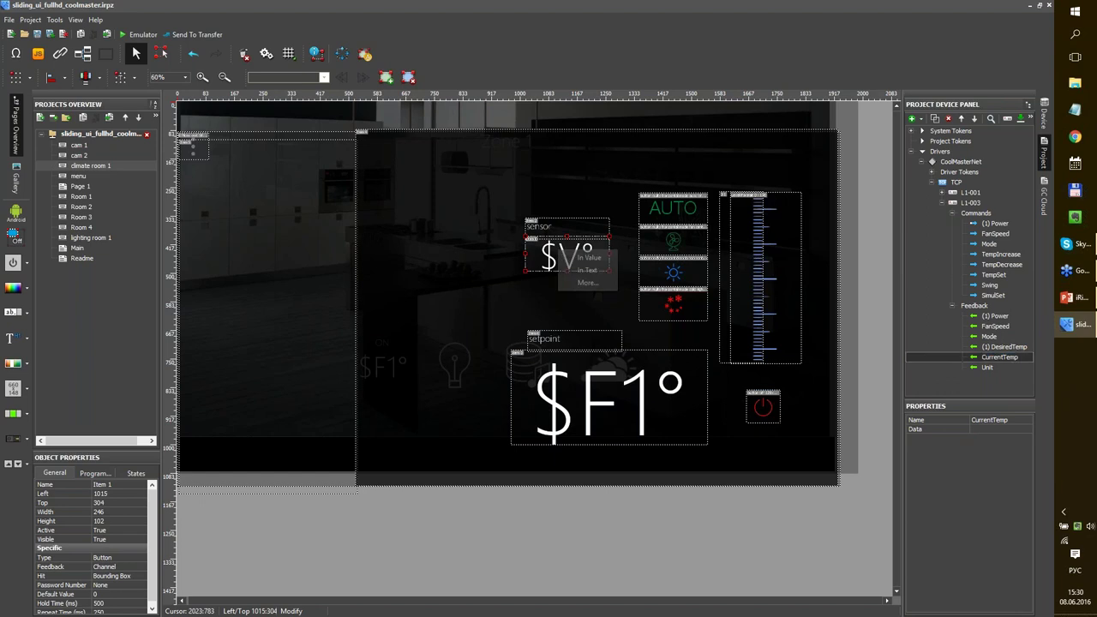
left_click(583, 262)
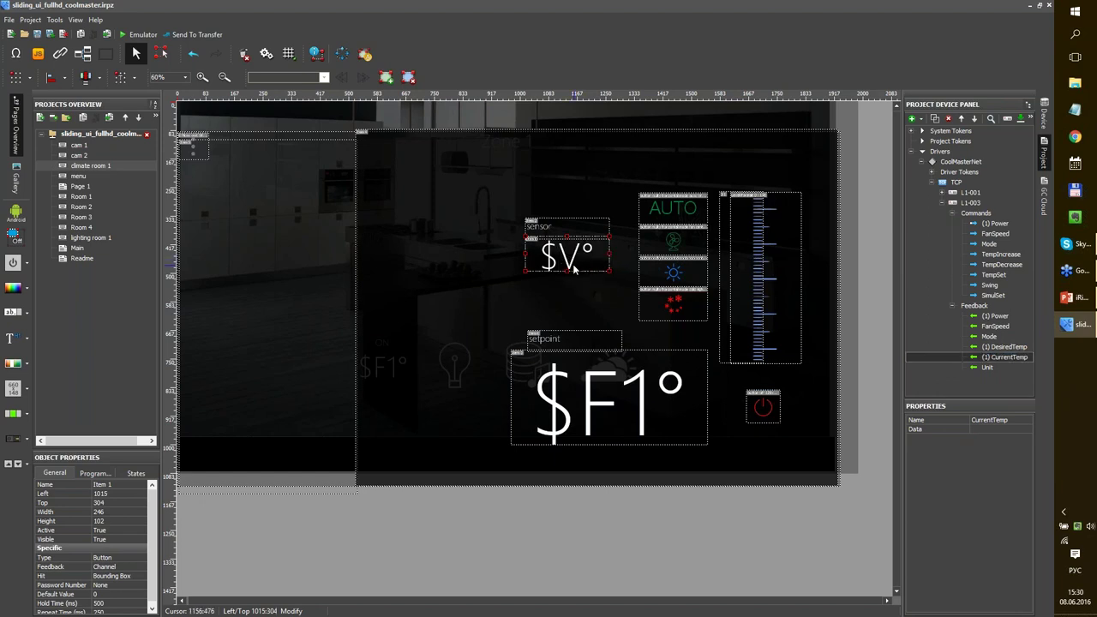
Assign the L1-003 TempSet command to the temperature level 3 1, with Send Token as the action on Press
left_click(735, 243)
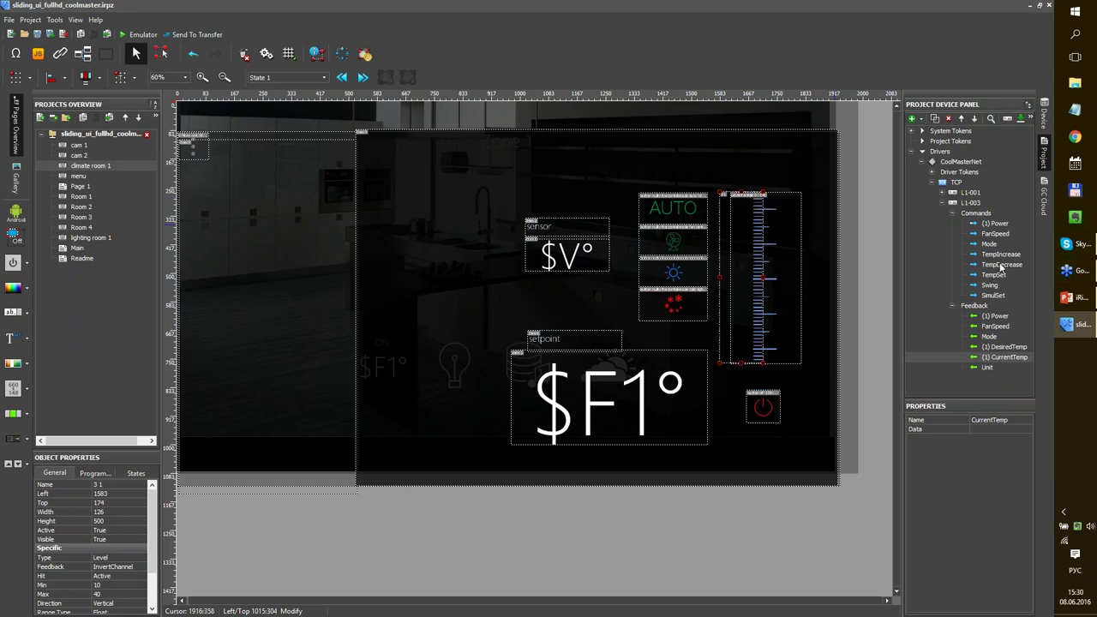
left_click_drag(1003, 277, 726, 251)
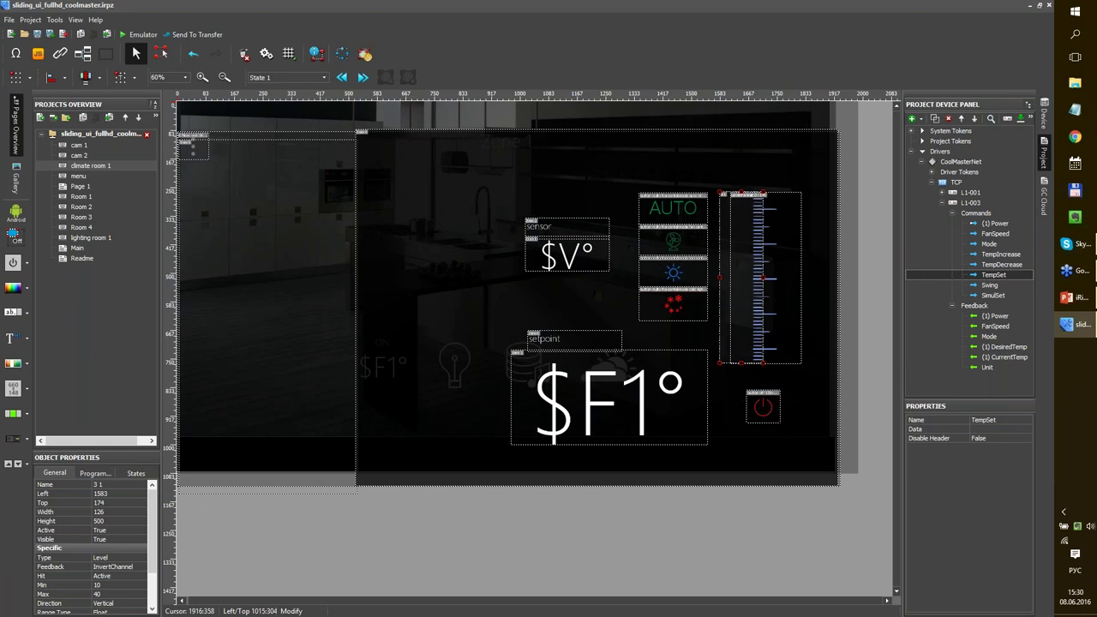
left_click(511, 241)
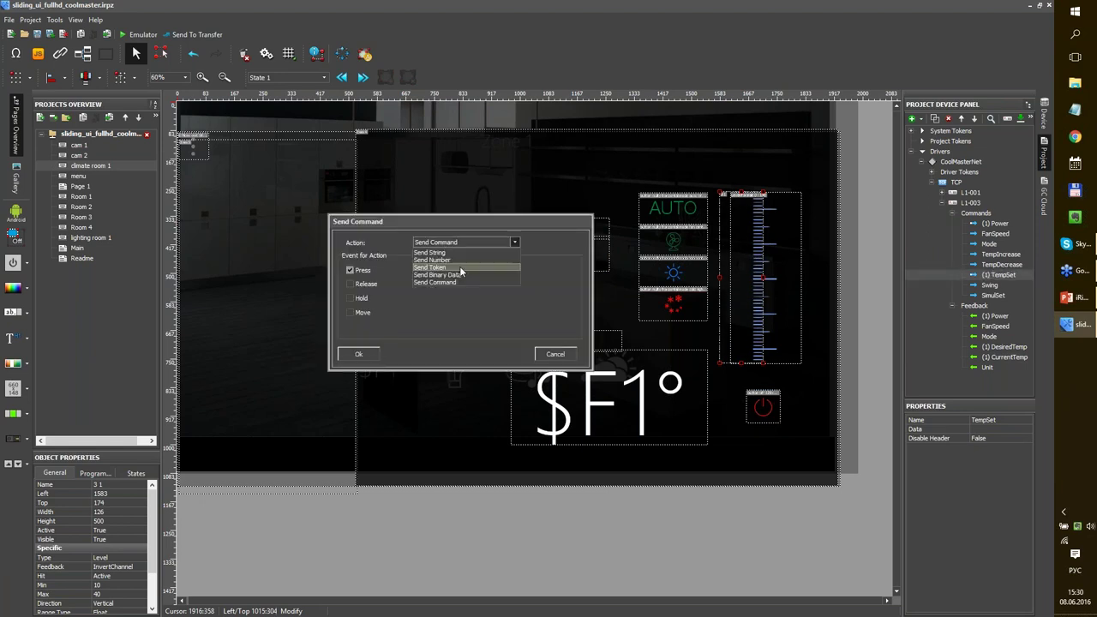
left_click(460, 267)
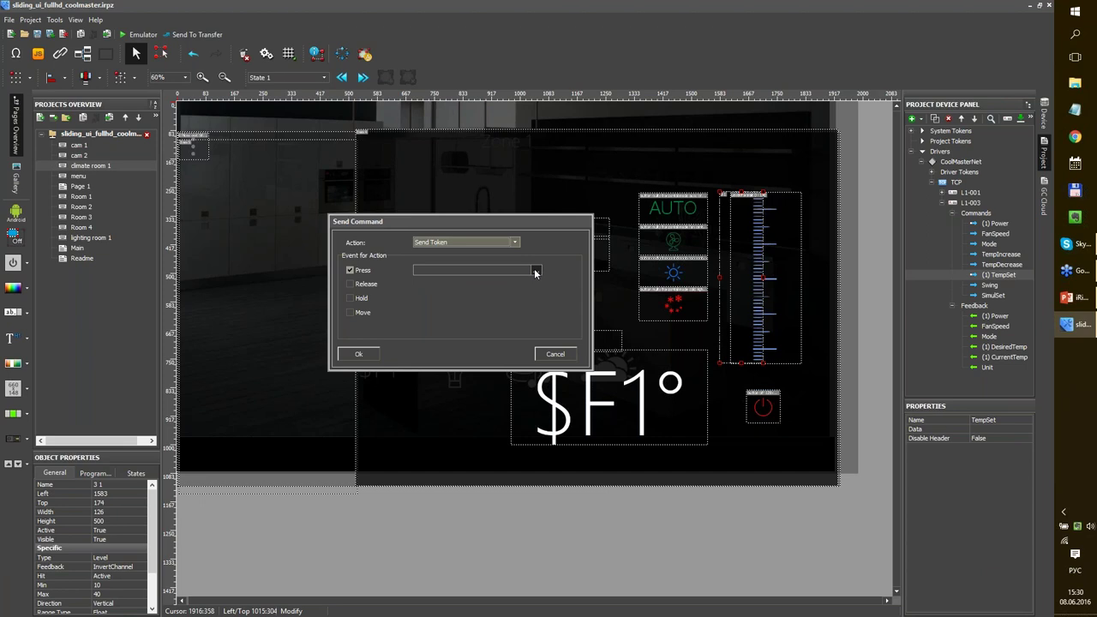
Choose the Value token of level 3 1 in climate room 1 as the token sent on Press, and confirm the TempSet assignment
left_click(536, 271)
left_click(463, 252)
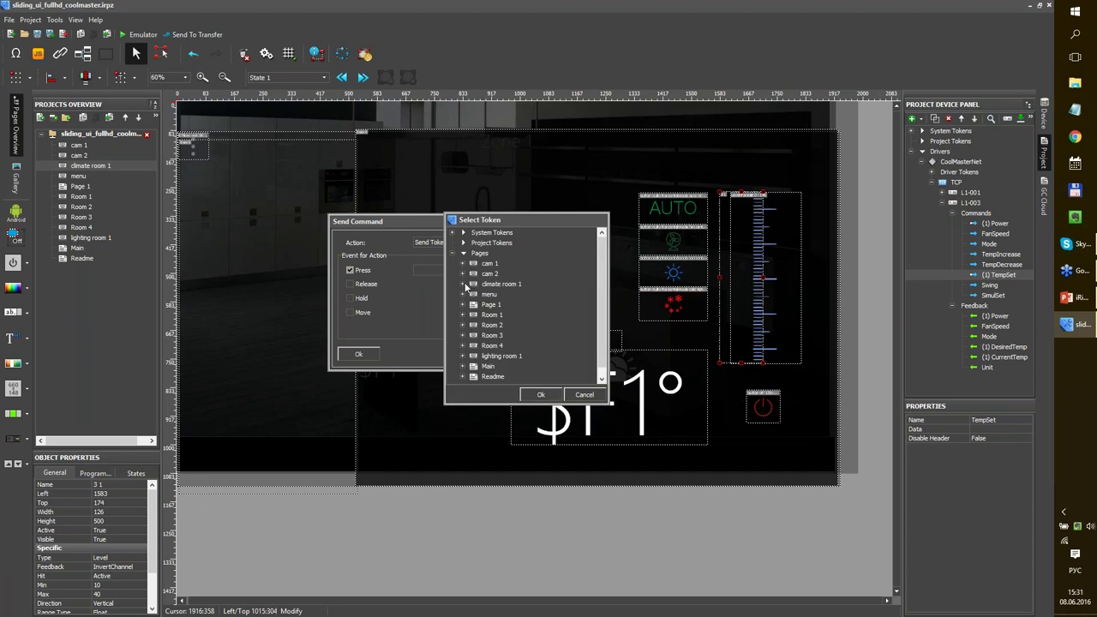
left_click(463, 284)
double_click(525, 295)
scroll(526, 320, "down", 2)
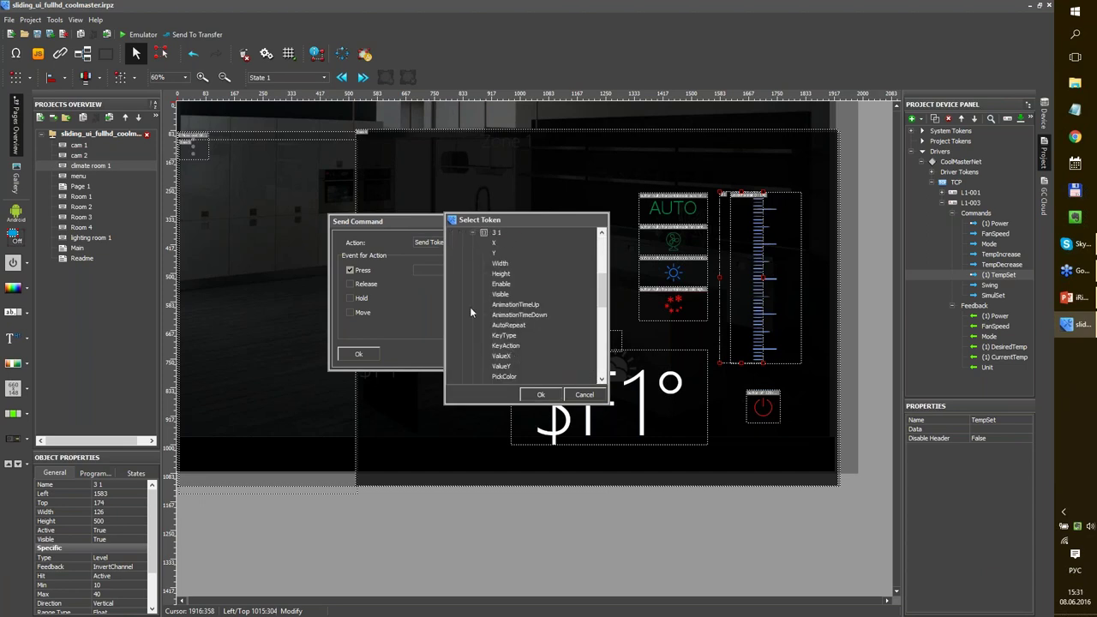
left_click(512, 367)
scroll(521, 353, "down", 1)
left_click(500, 366)
left_click(541, 394)
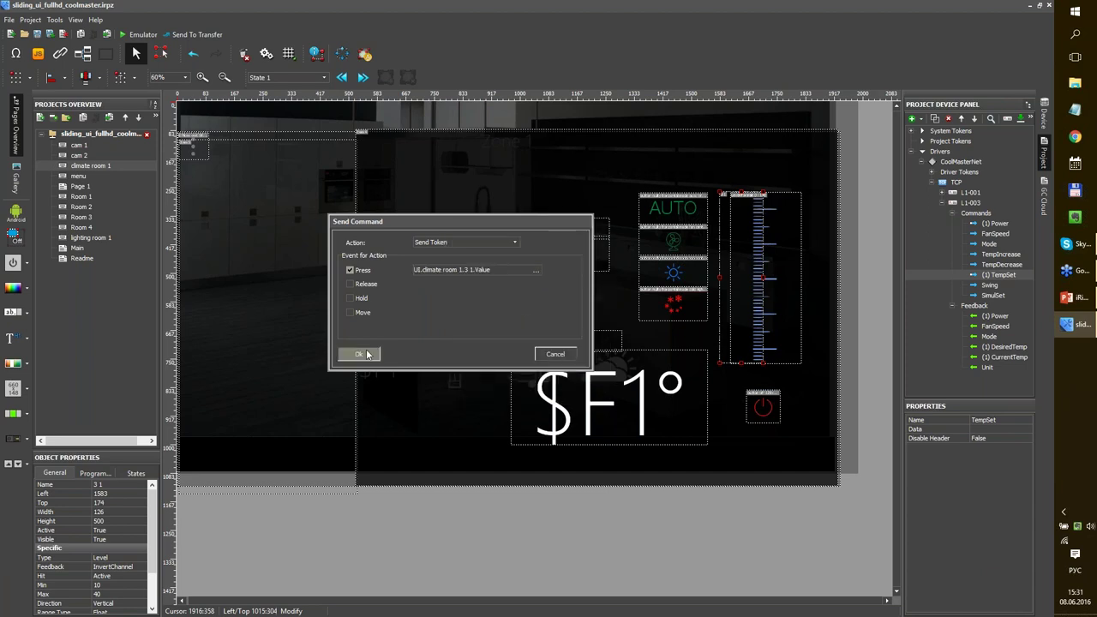
left_click(367, 353)
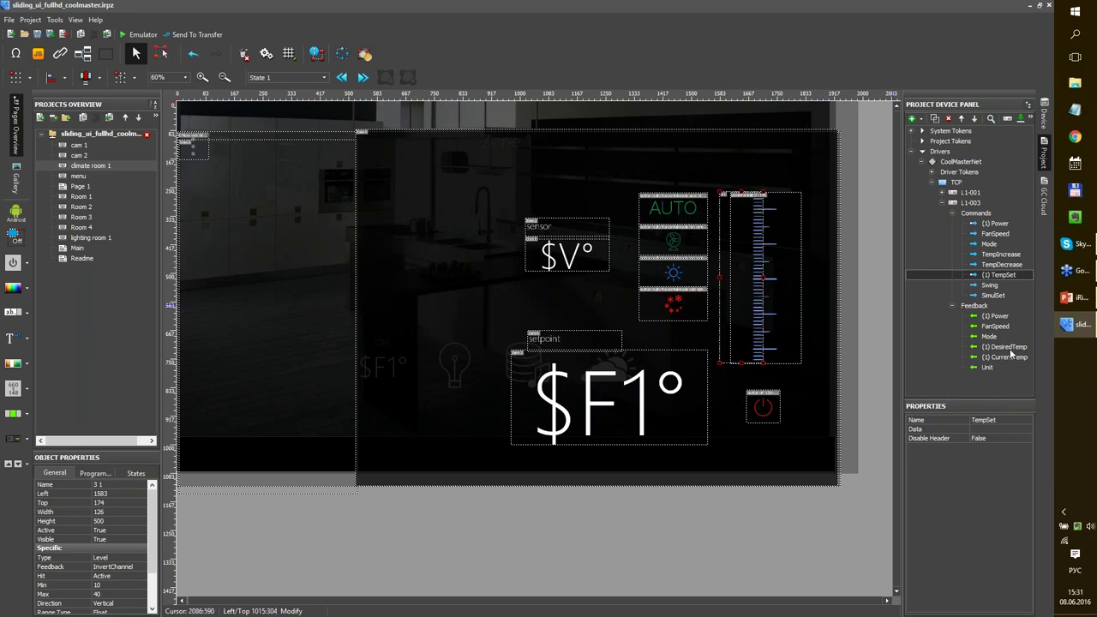
Assign the L1-003 DesiredTemp feedback to the temperature level 3 1
left_click(1019, 348)
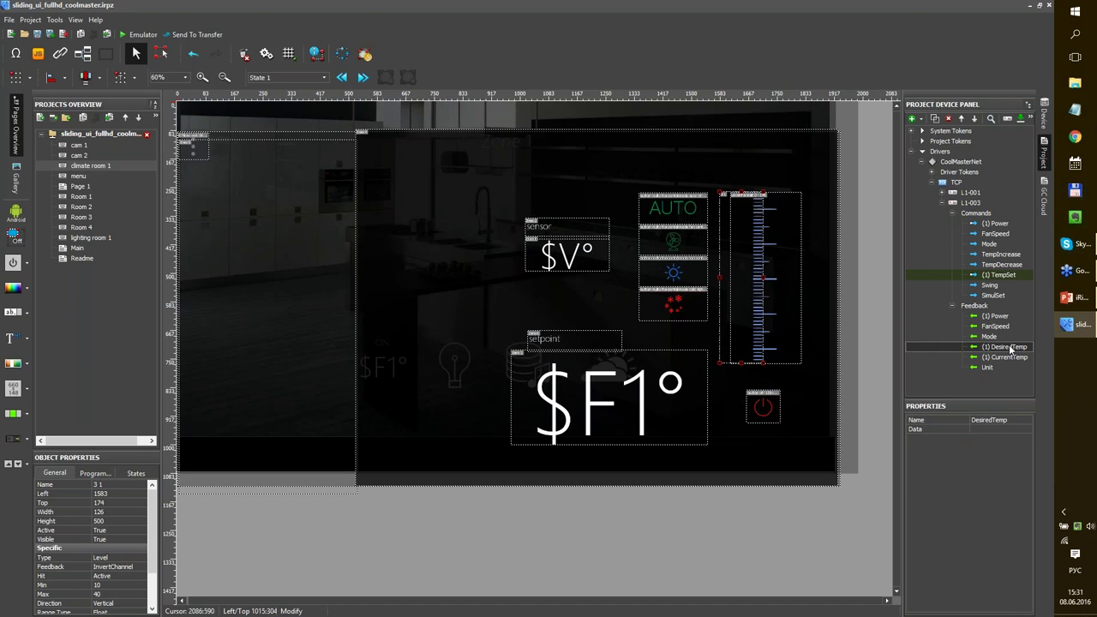
left_click_drag(1009, 350, 723, 293)
left_click(736, 298)
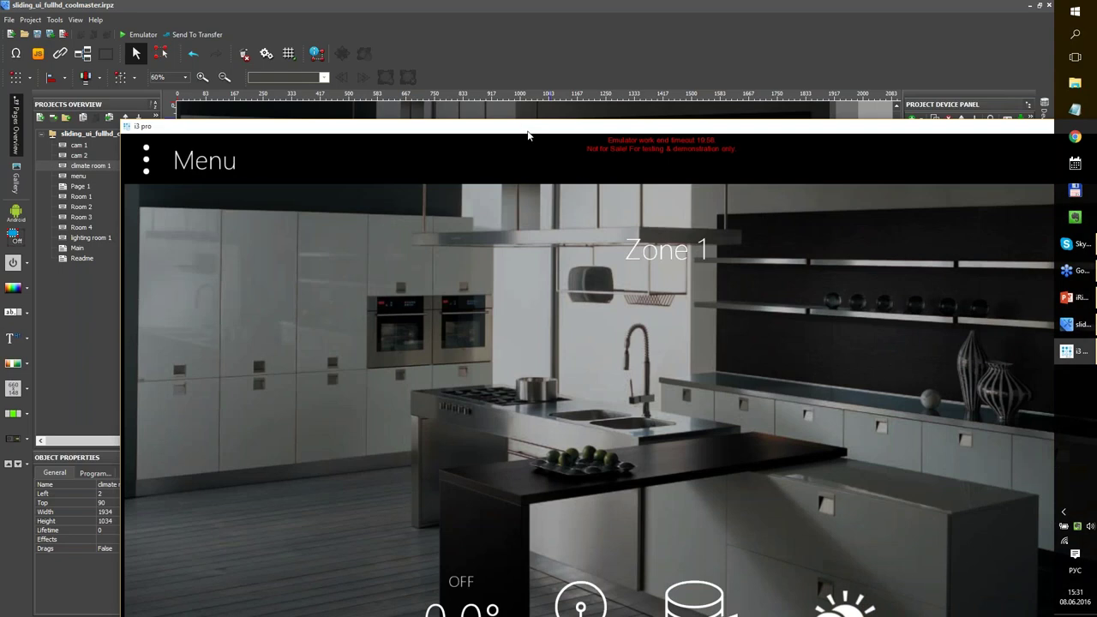
Reposition the i3 pro emulator window, switch the page to Zone 2 and open its climate popup
left_click_drag(526, 129, 381, 4)
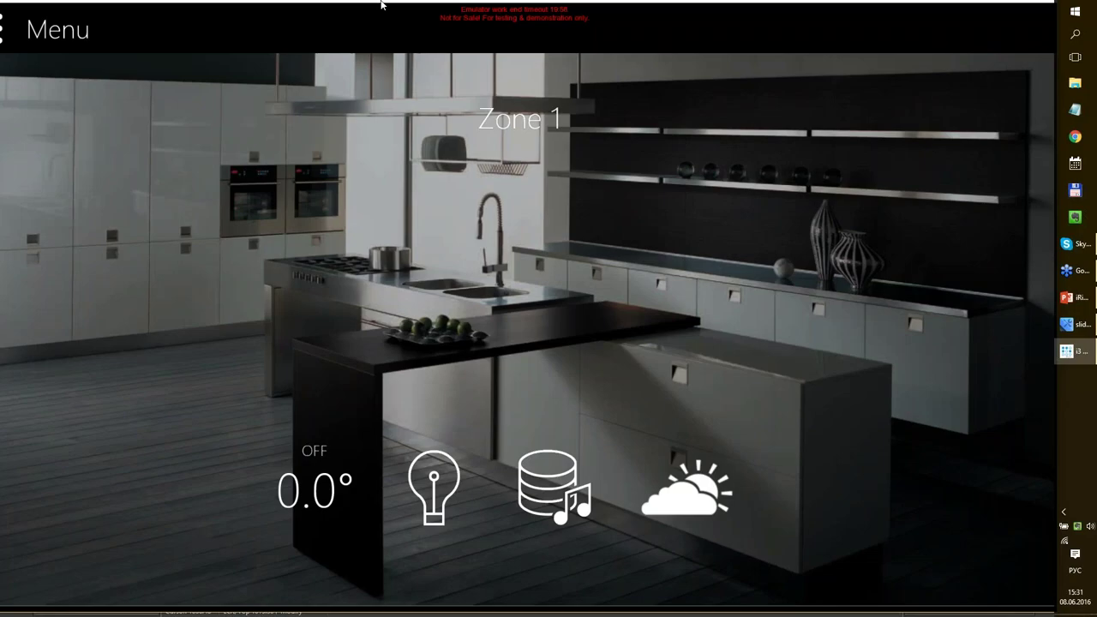
left_click_drag(428, 308, 129, 311)
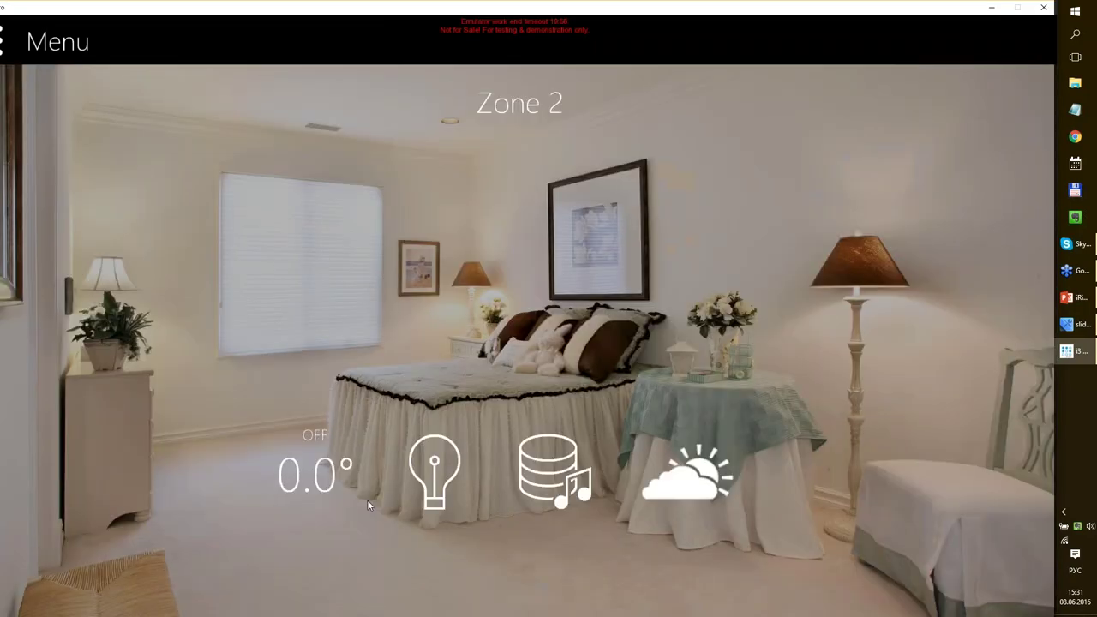
left_click(367, 501)
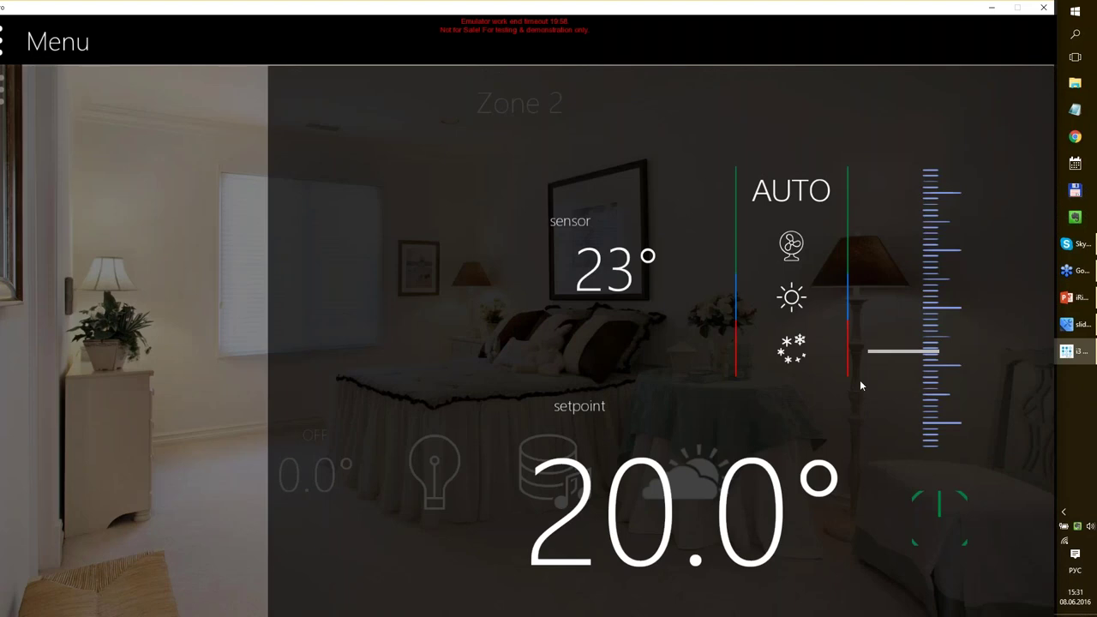
Test the temperature slider by bringing the setpoint to 17.0°, and close the emulator
left_click_drag(888, 353, 890, 319)
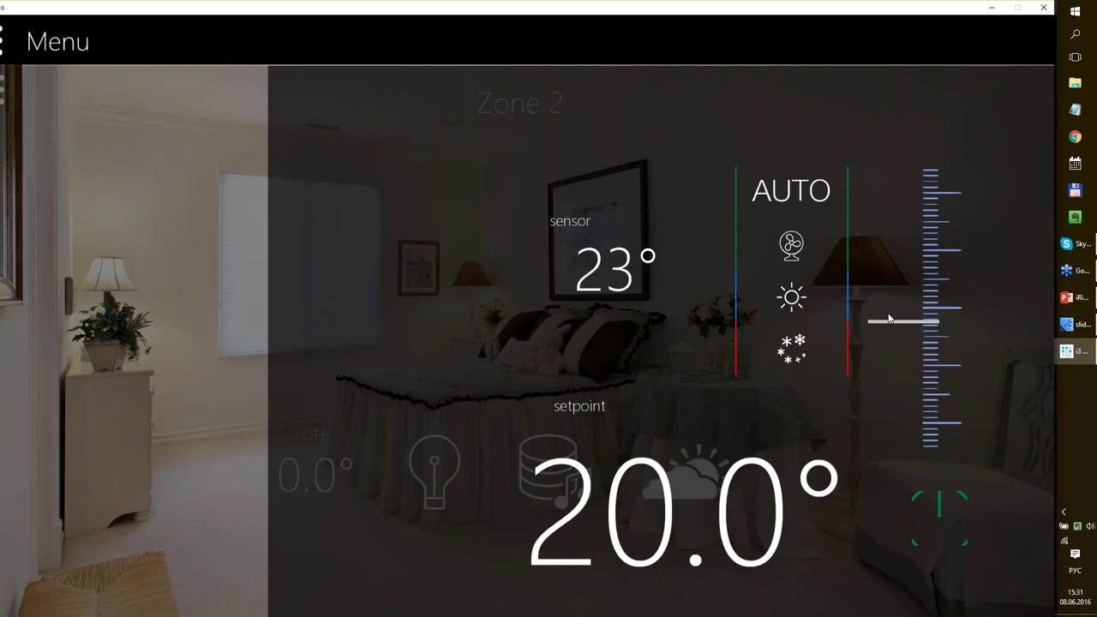
left_click_drag(888, 276, 891, 396)
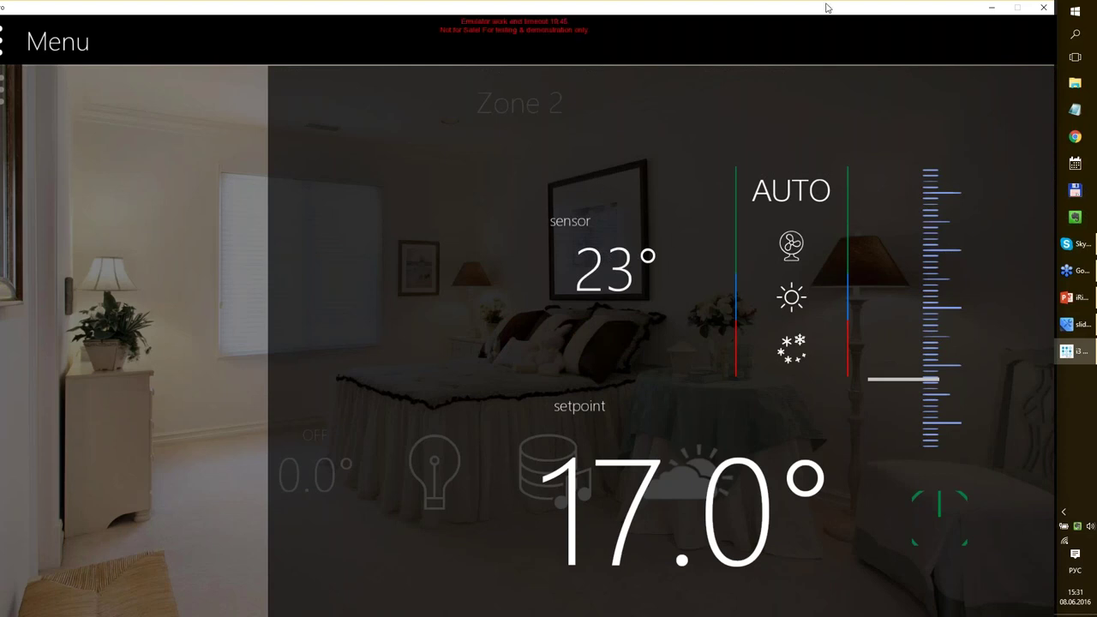
left_click_drag(826, 7, 642, 7)
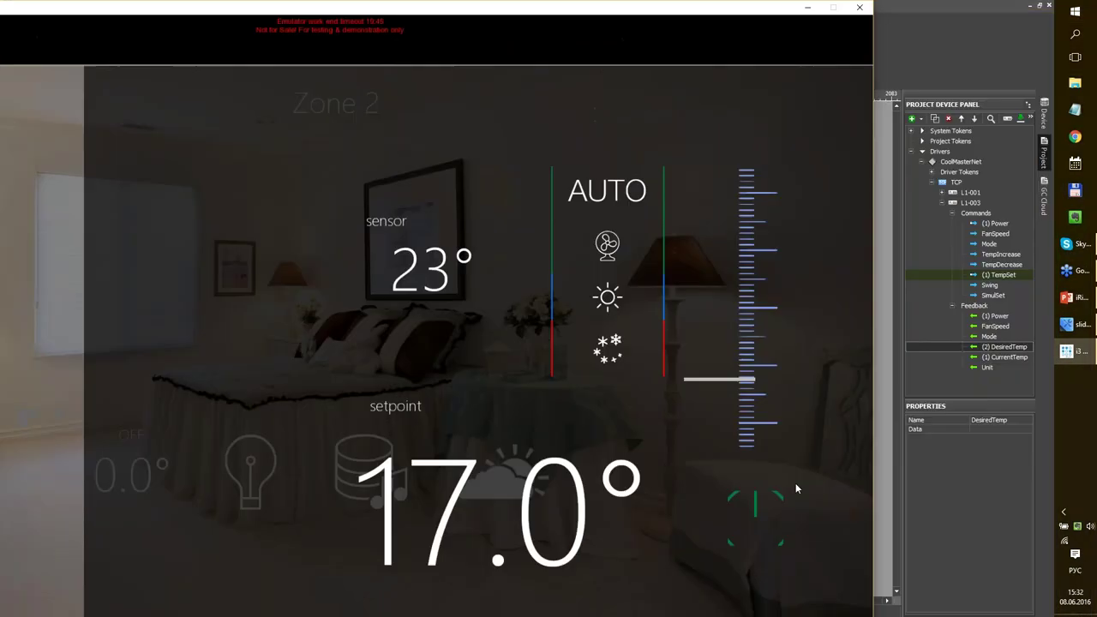
left_click(862, 10)
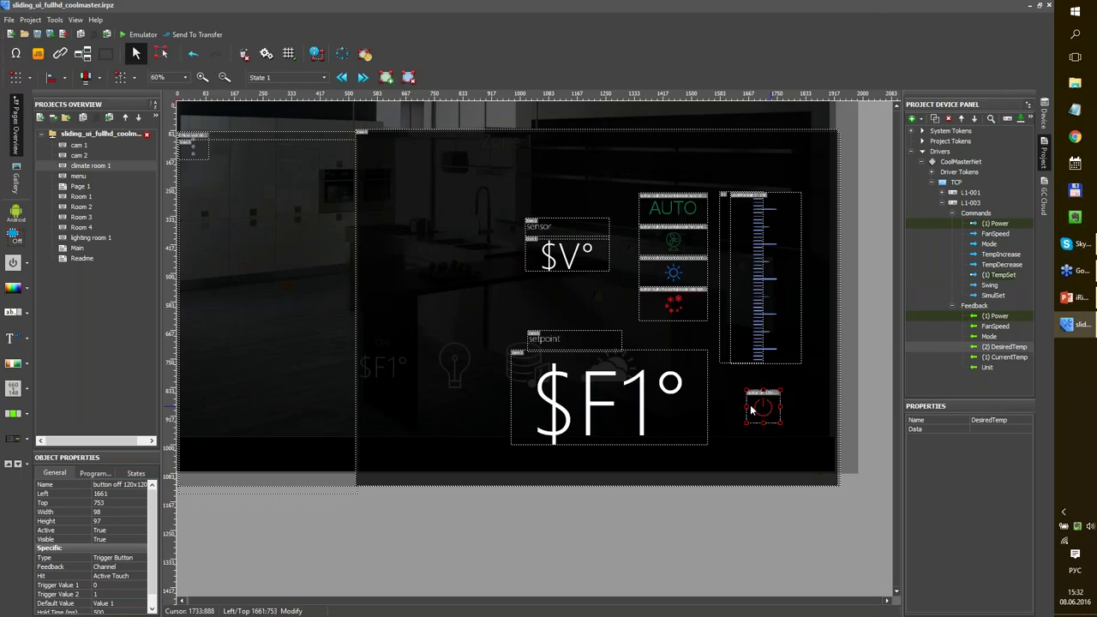
Set the font size of the power button's State 2 to 40
left_click(135, 473)
left_click(132, 486)
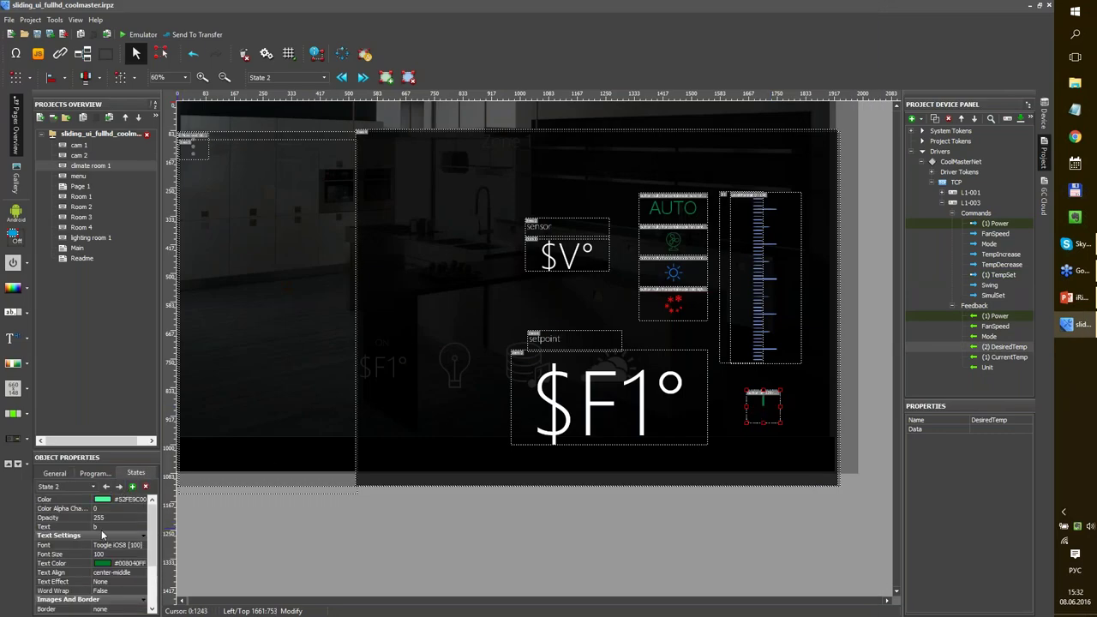
left_click(111, 555)
type("4")
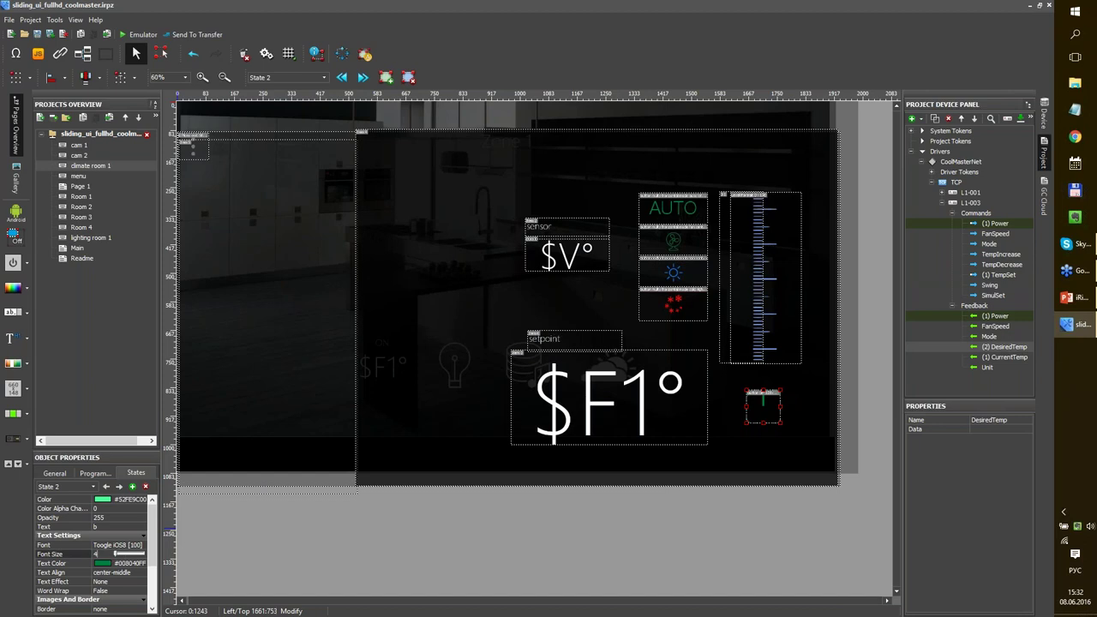
type("0")
left_click(787, 377)
Assign the L1-003 DesiredTemp feedback to the graduated scale level over the slider, using In Value
left_click(787, 257)
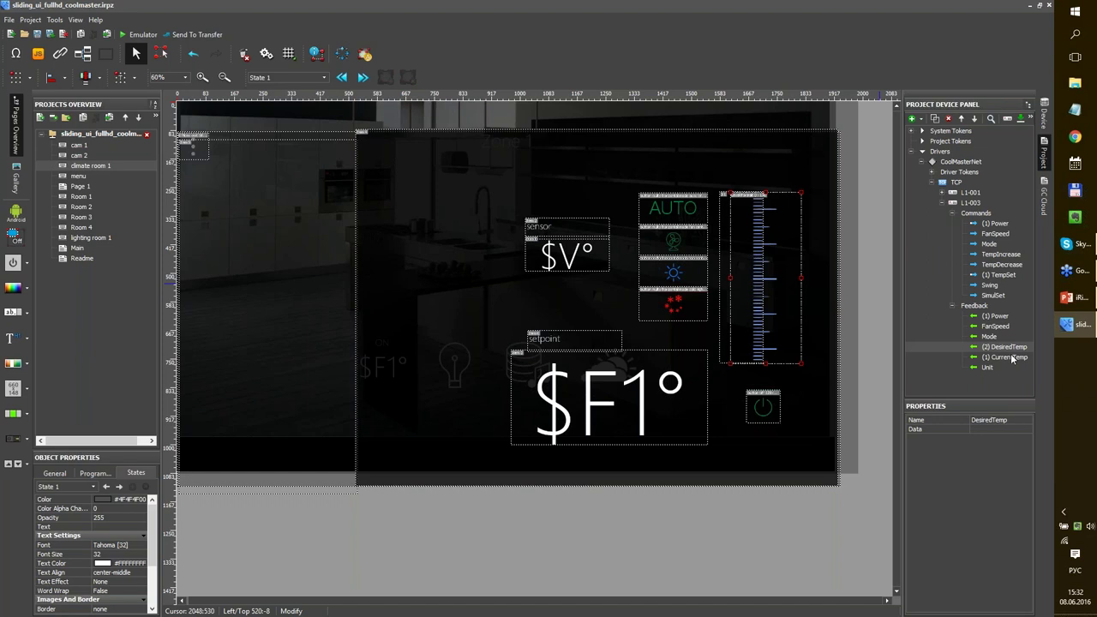
left_click_drag(1019, 350, 790, 254)
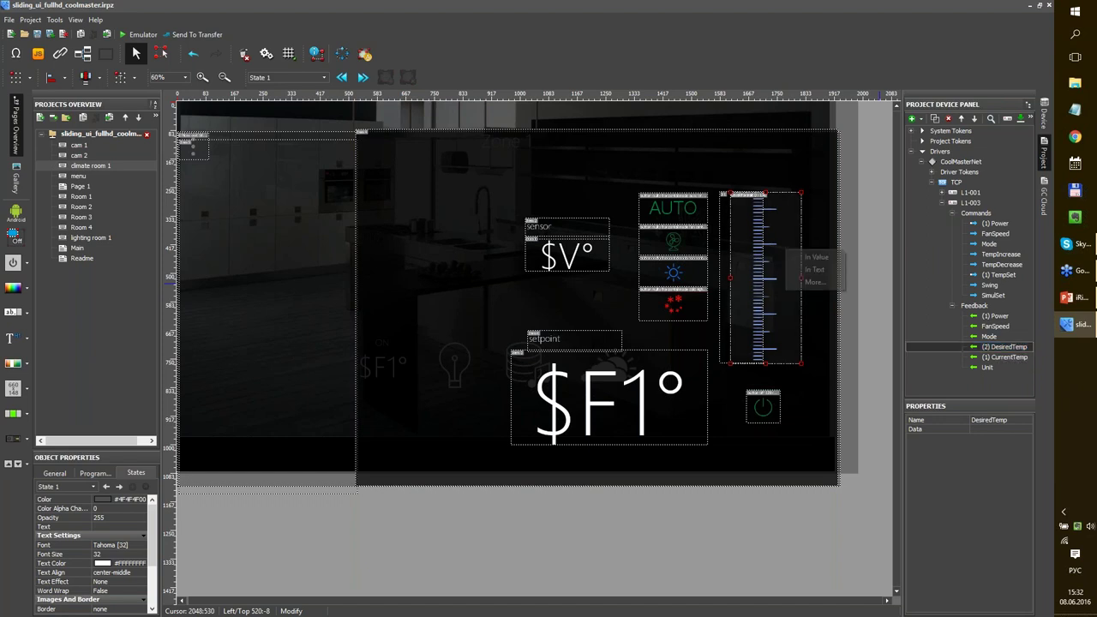
left_click(803, 261)
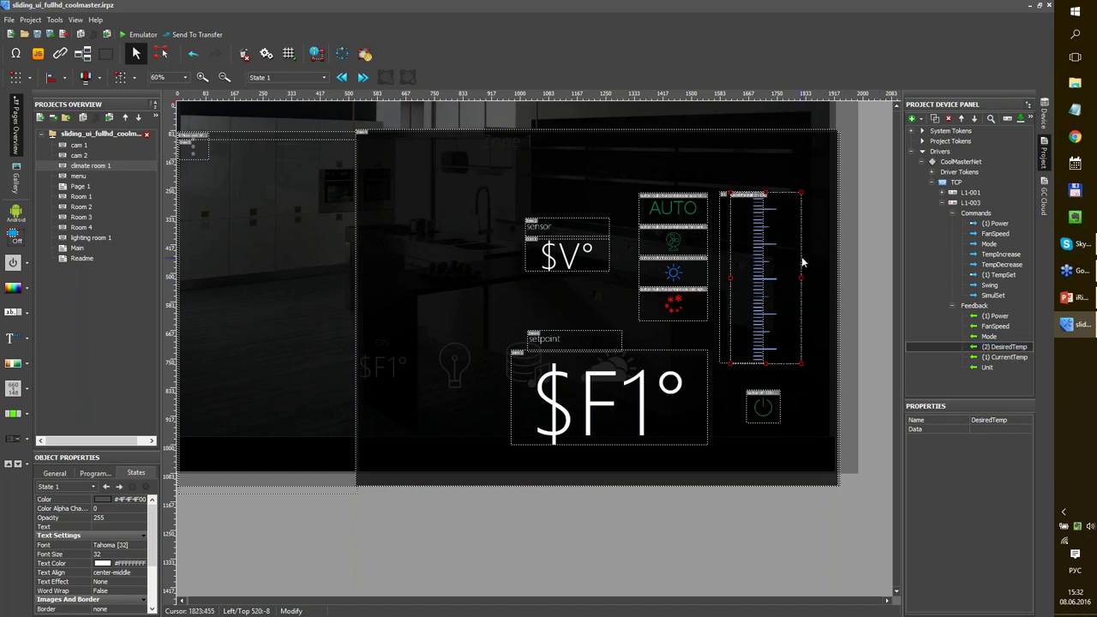
Check the mode buttons' trigger values and set both Trigger Value 1 and Trigger Value 2 of the fan button to 0
left_click(670, 214)
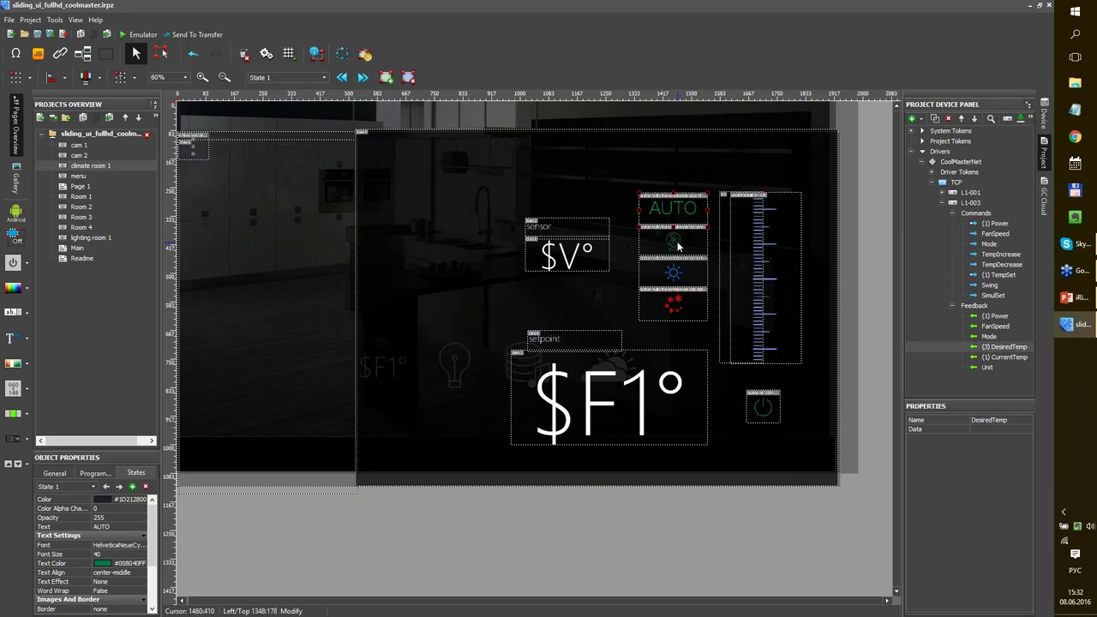
left_click(55, 473)
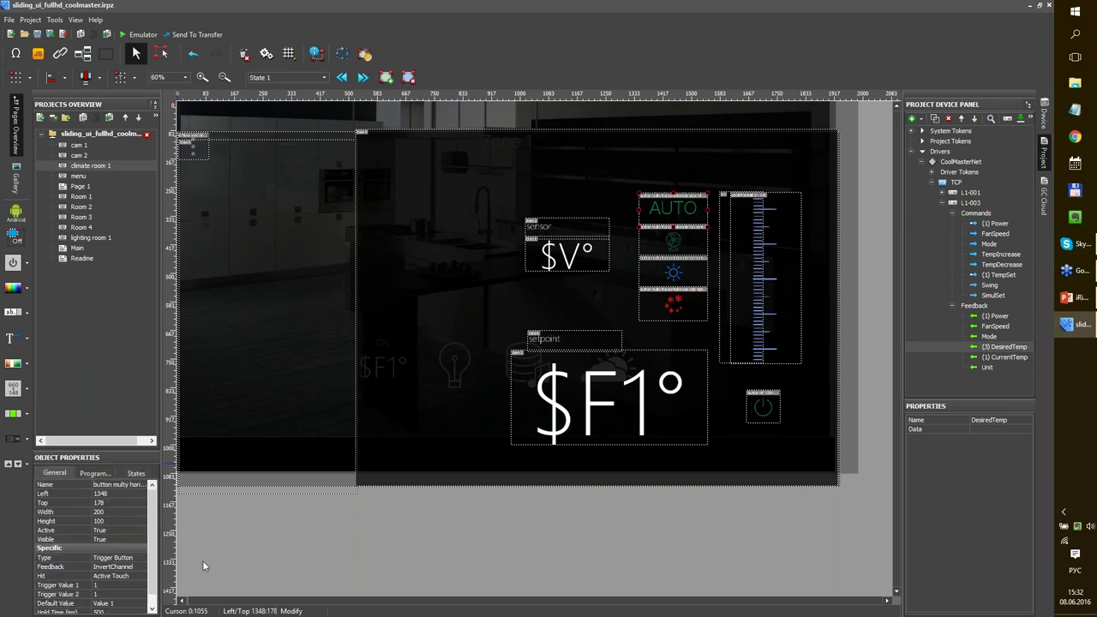
left_click(673, 250)
left_click(674, 304)
left_click(685, 243)
left_click(120, 586)
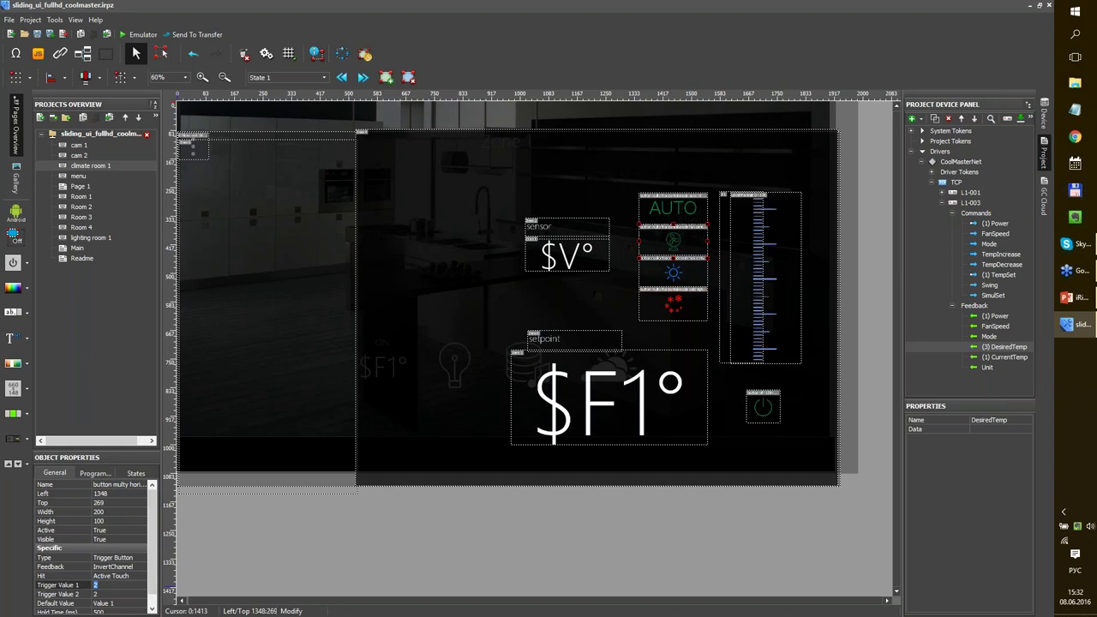
type("0")
left_click(110, 594)
type("0")
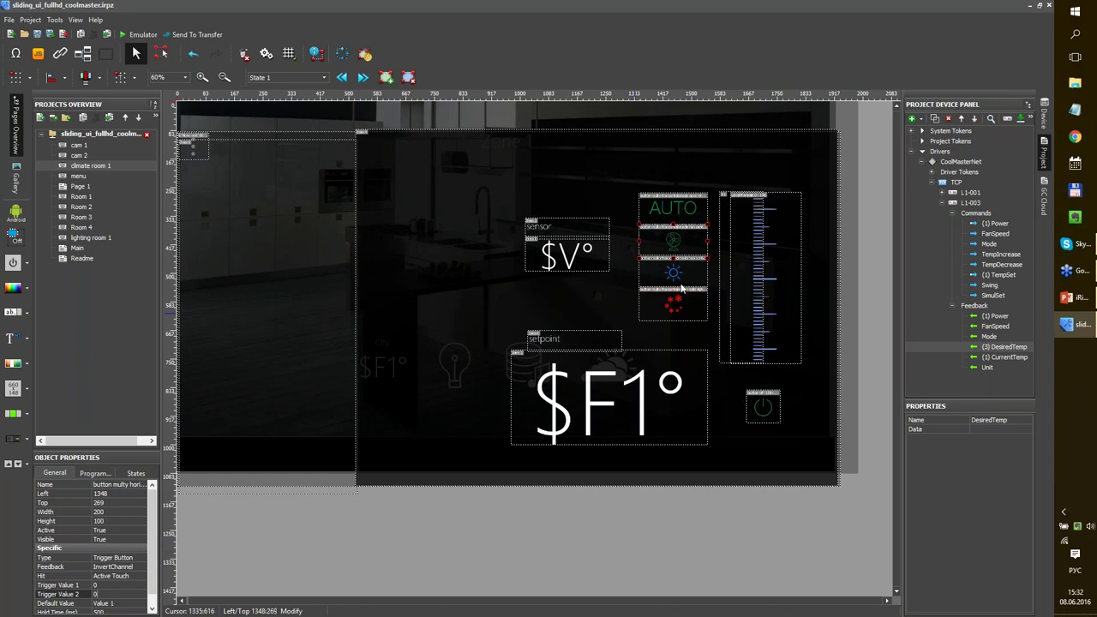
left_click(1015, 255)
left_click(992, 245)
left_click_drag(992, 245, 673, 212)
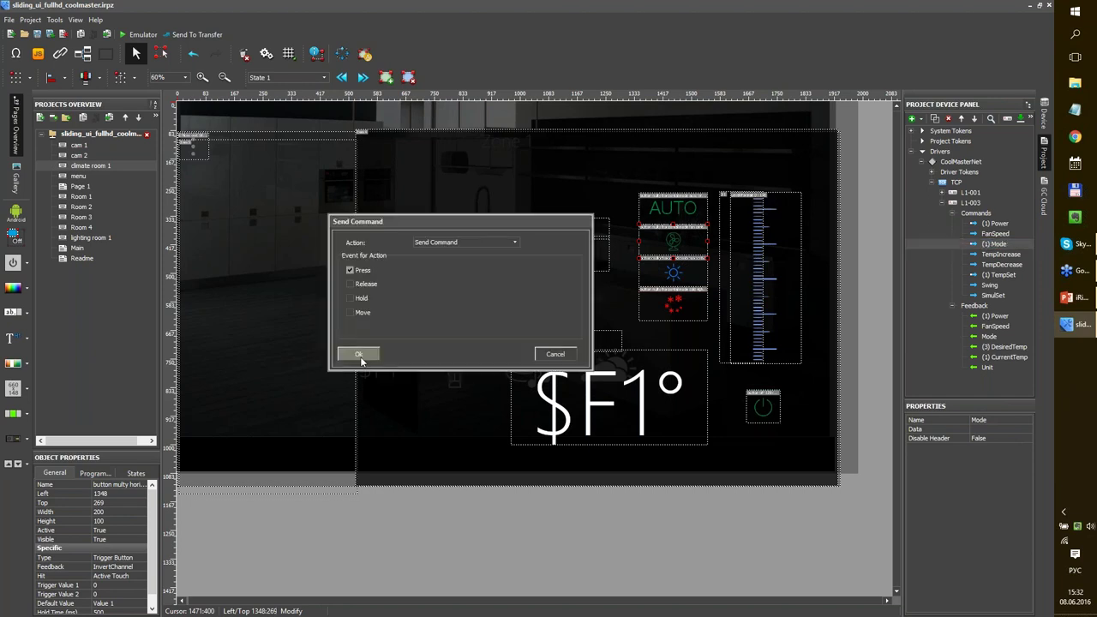
left_click(515, 243)
left_click(446, 267)
left_click(548, 270)
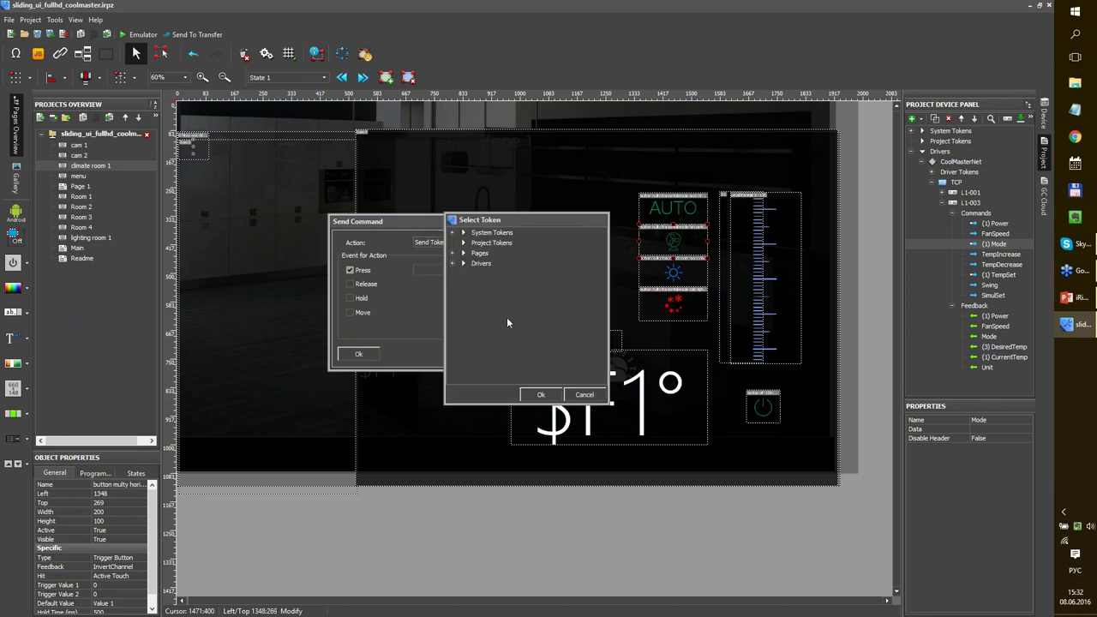
left_click(584, 394)
left_click(557, 354)
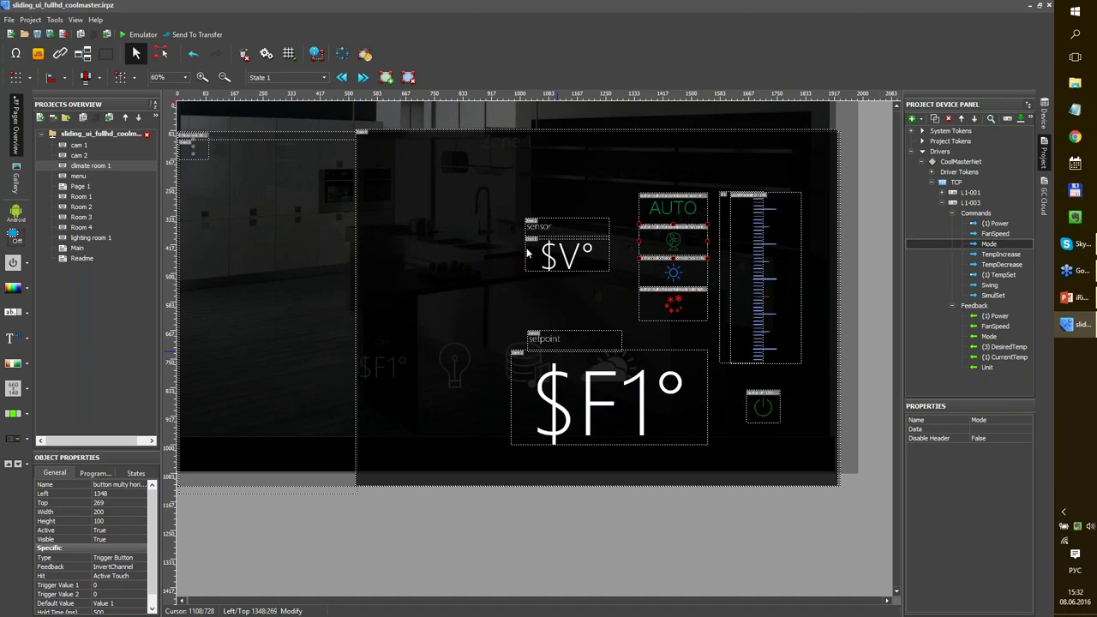
left_click(540, 191)
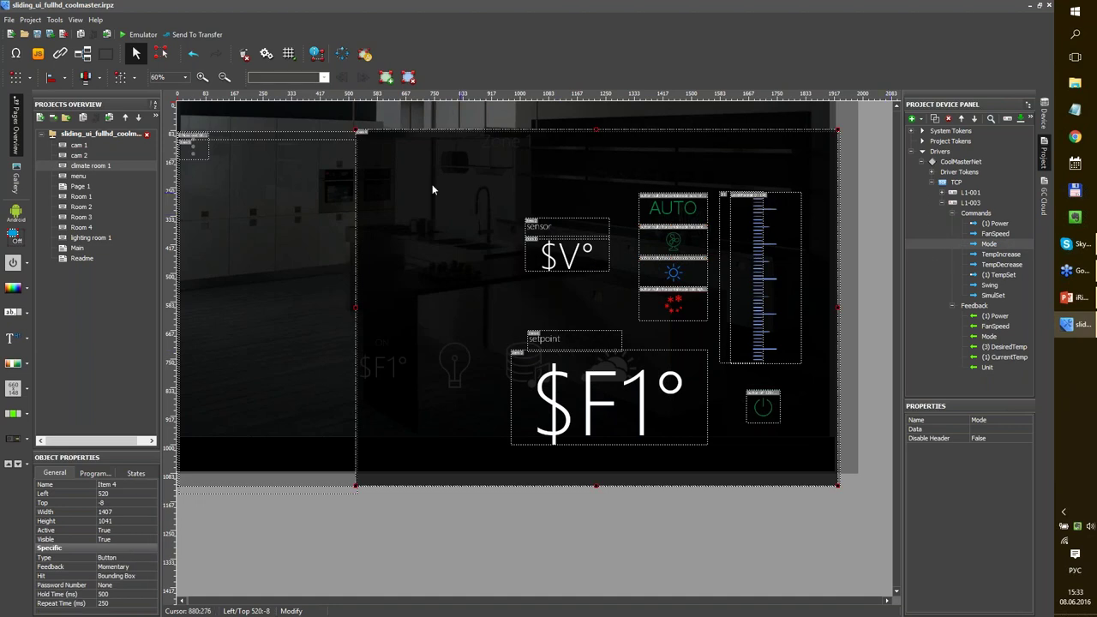
Close the current project without saving and reopen the recent project sliding_ui_fullhd_coolmaster_PAGE_ONLY_Server.sirpz
left_click(146, 139)
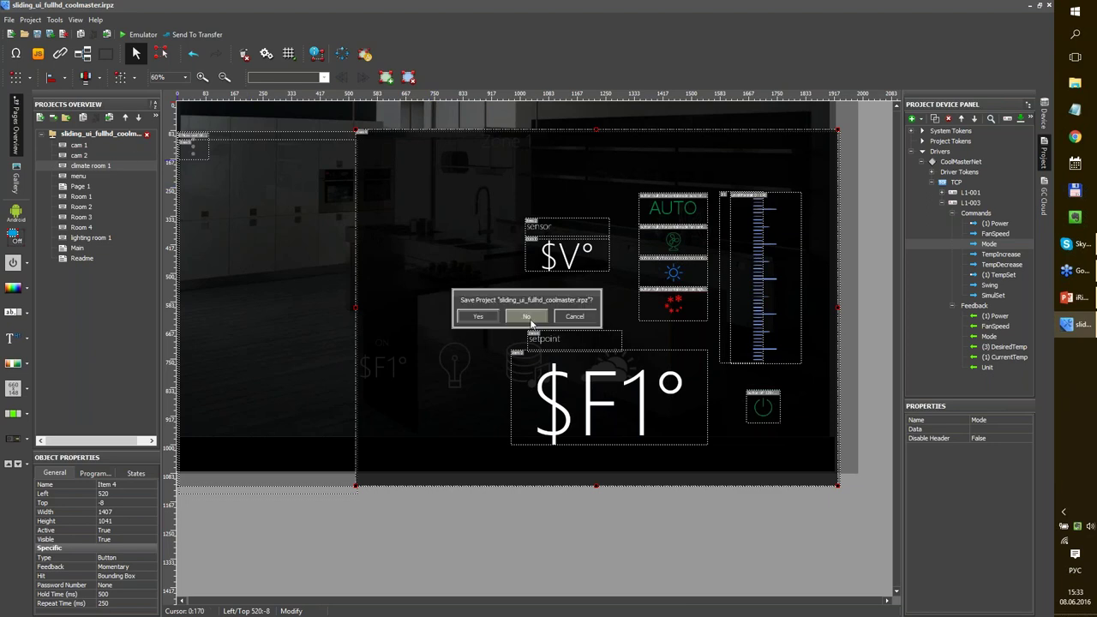
left_click(529, 314)
left_click(8, 19)
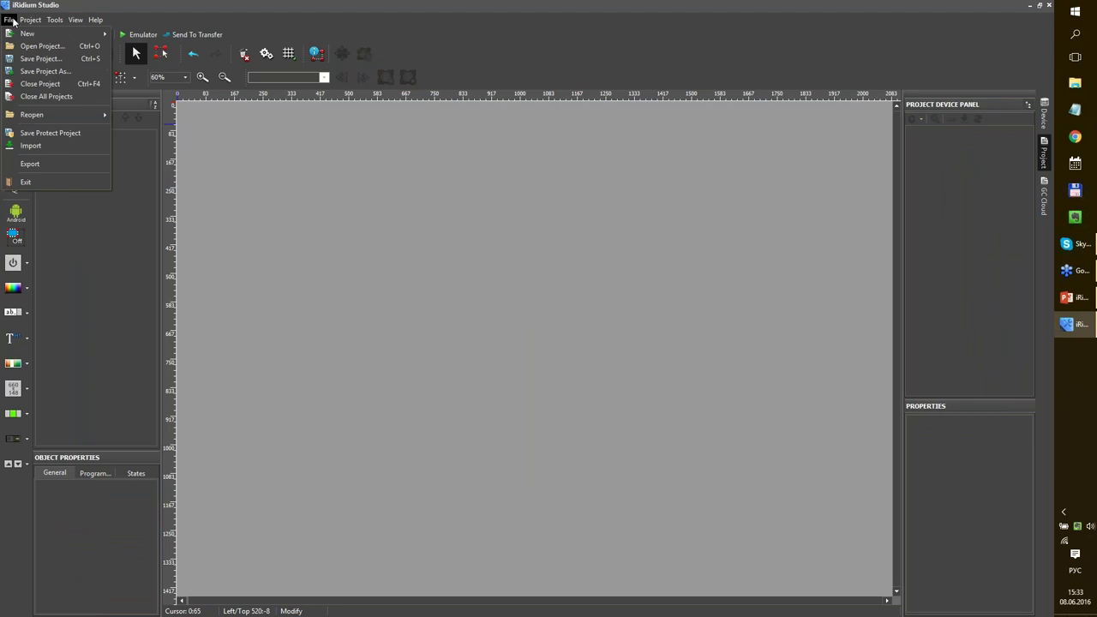
mouse_move(85, 113)
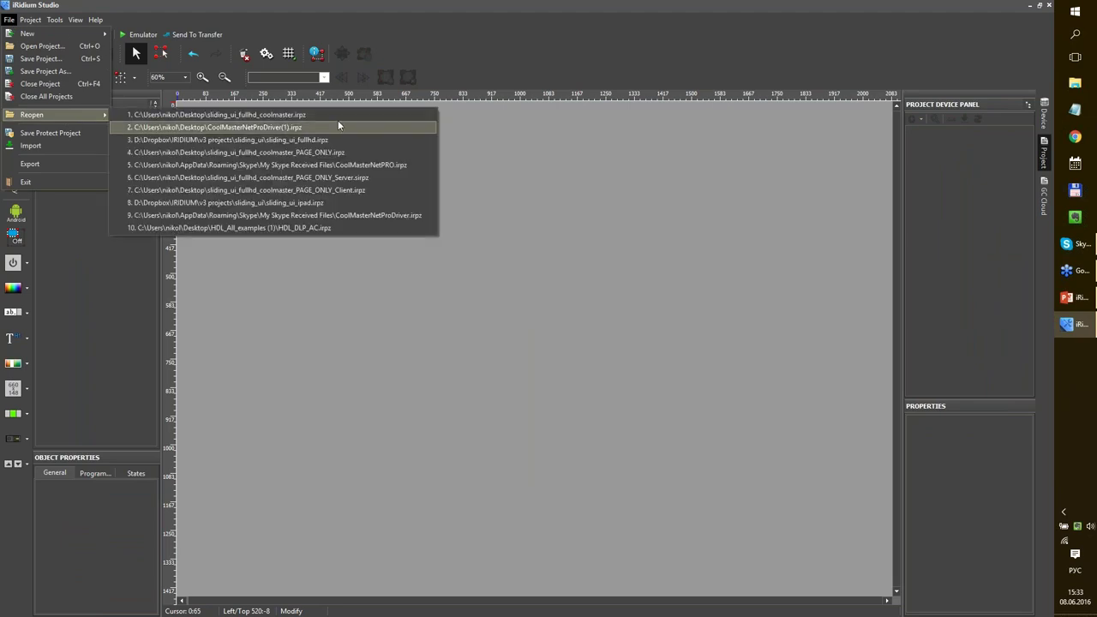
left_click(357, 177)
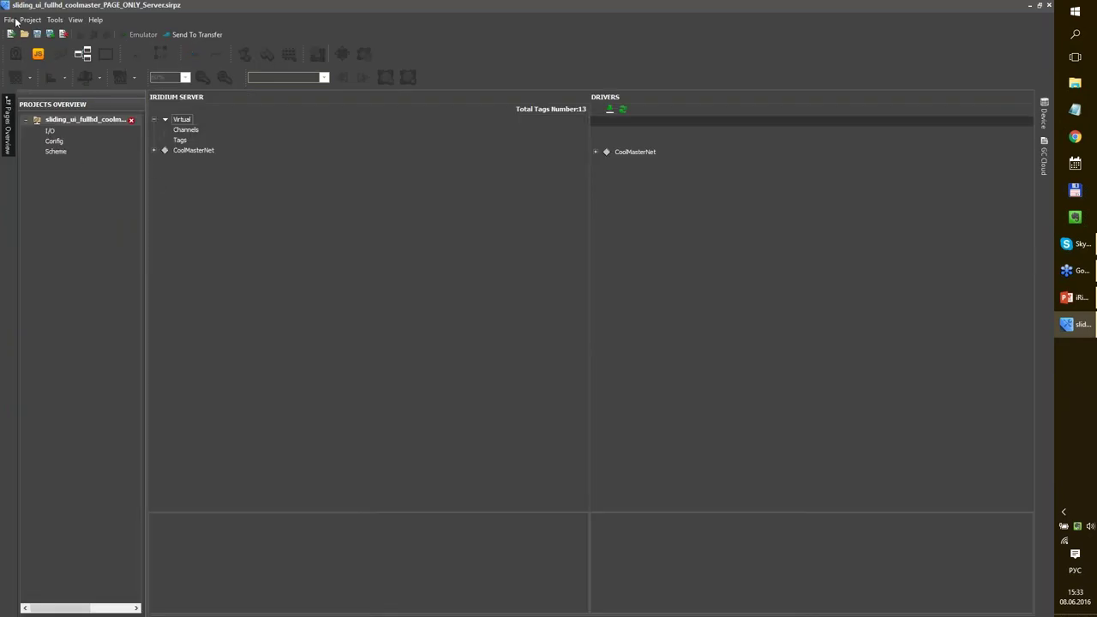
Reopen the recent project sliding_ui_fullhd_coolmaster_PAGE_ONLY_Client.irpz alongside the server project, declining to load its source project
left_click(8, 19)
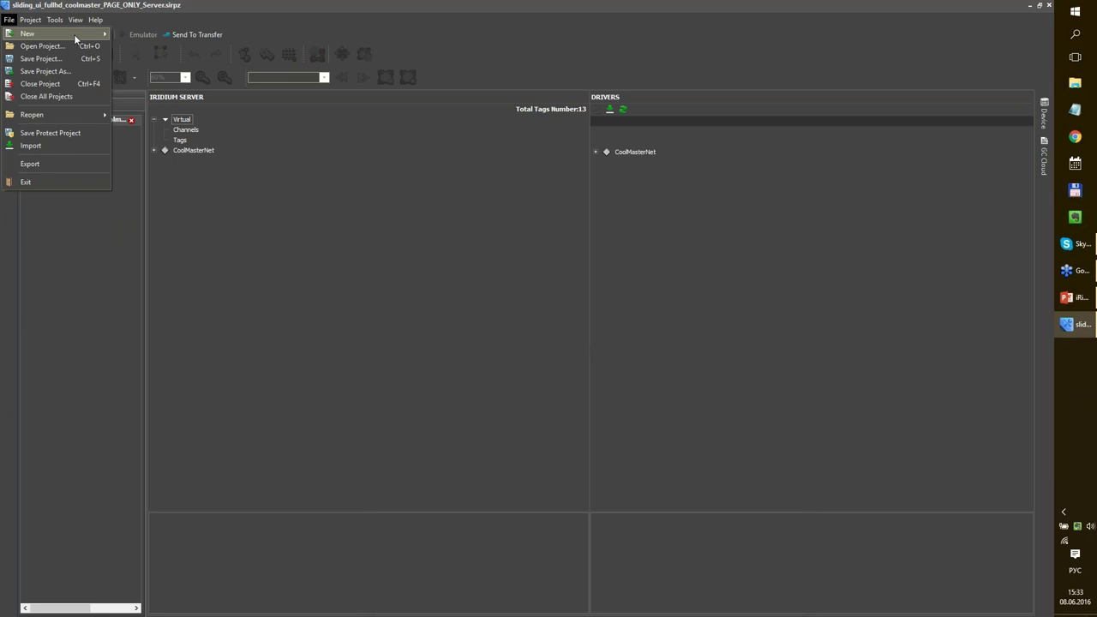
mouse_move(60, 111)
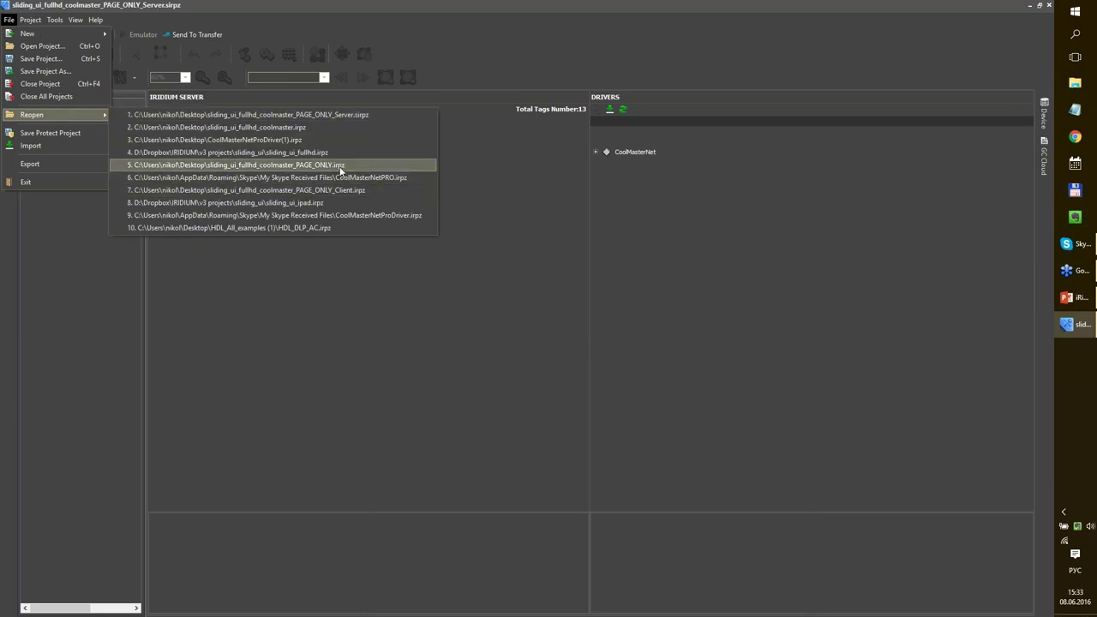
left_click(358, 190)
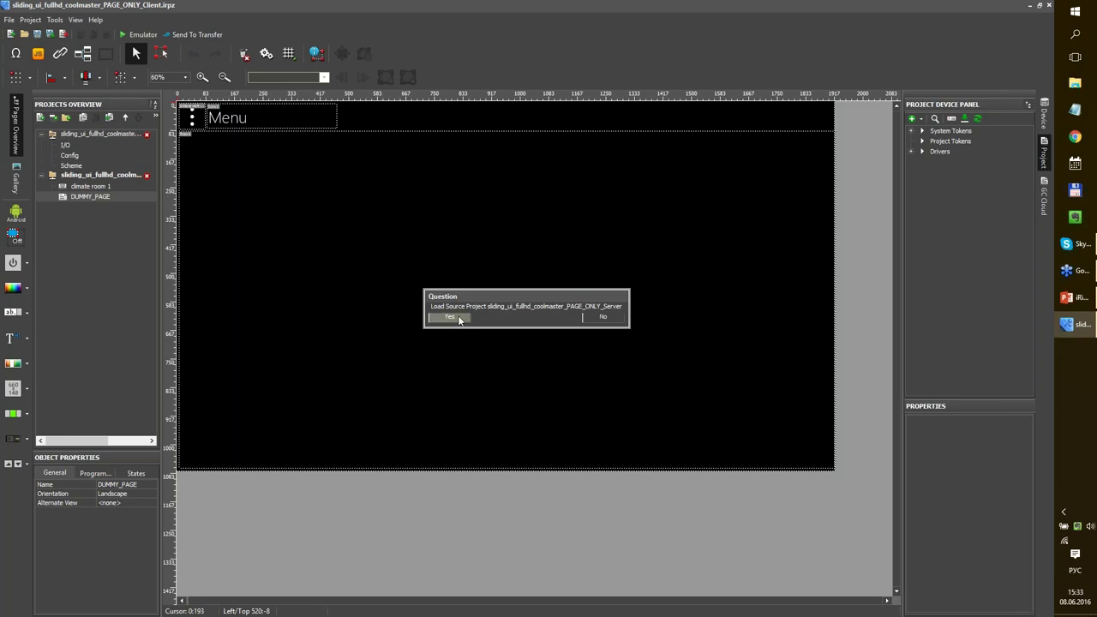
left_click(603, 317)
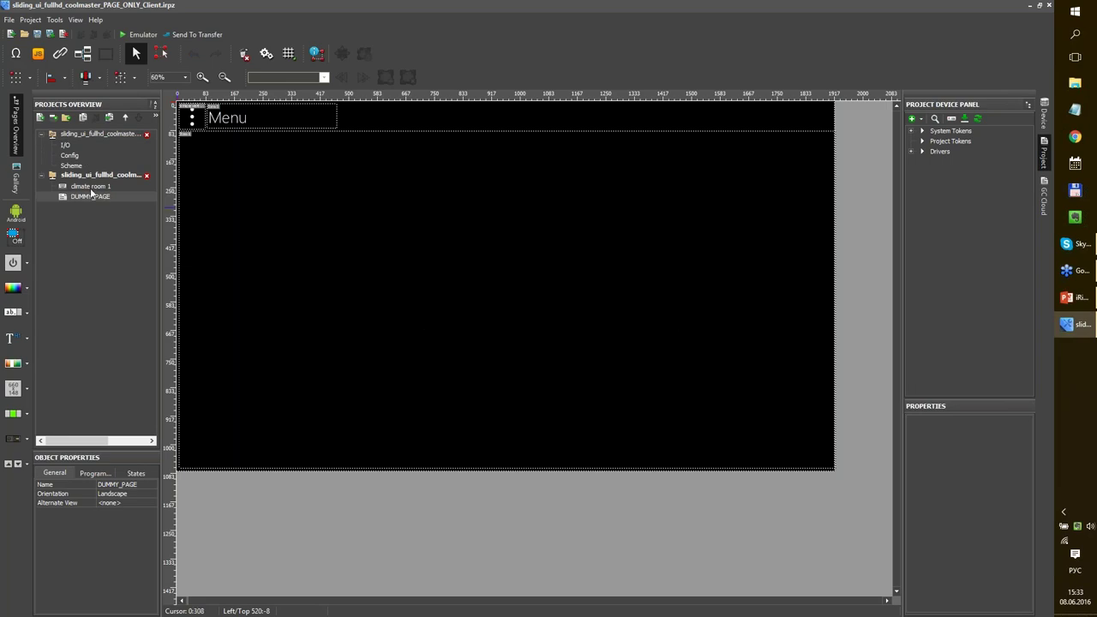
Examine the server project's I/O page, expanding the CoolMasterNet driver down to the L1-001 unit's commands and feedback
left_click(93, 195)
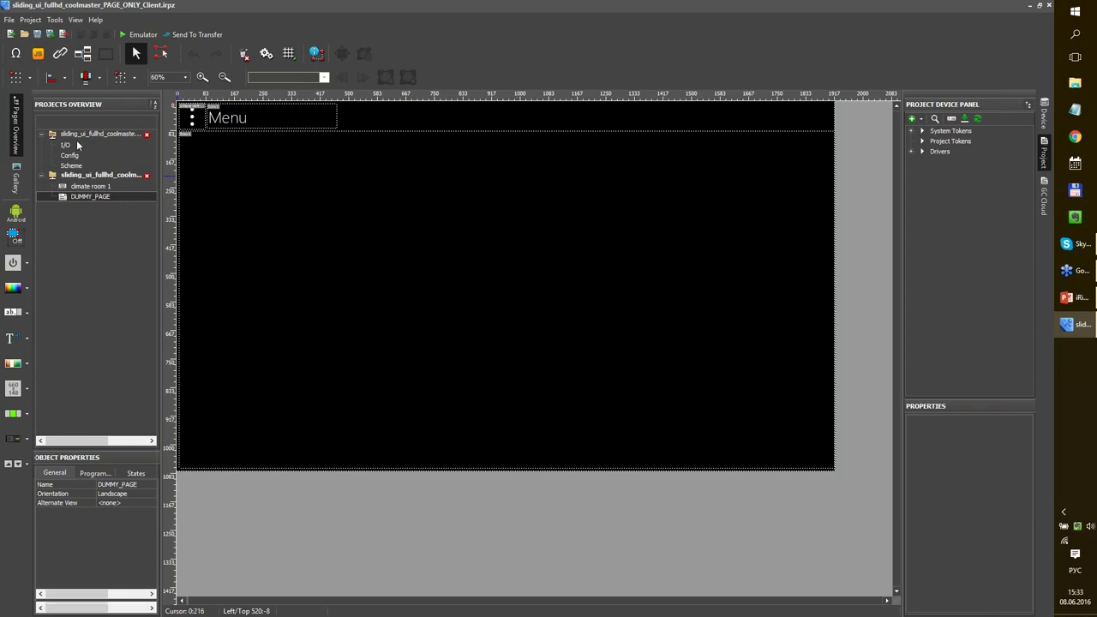
left_click(77, 144)
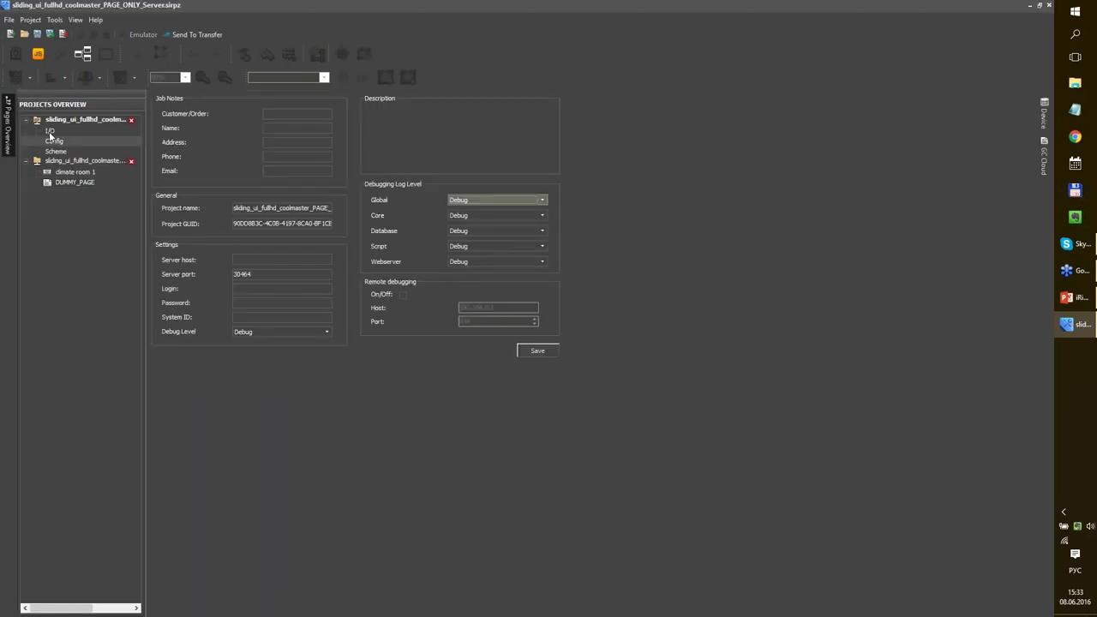
left_click(50, 131)
left_click(595, 152)
left_click(606, 172)
left_click(616, 183)
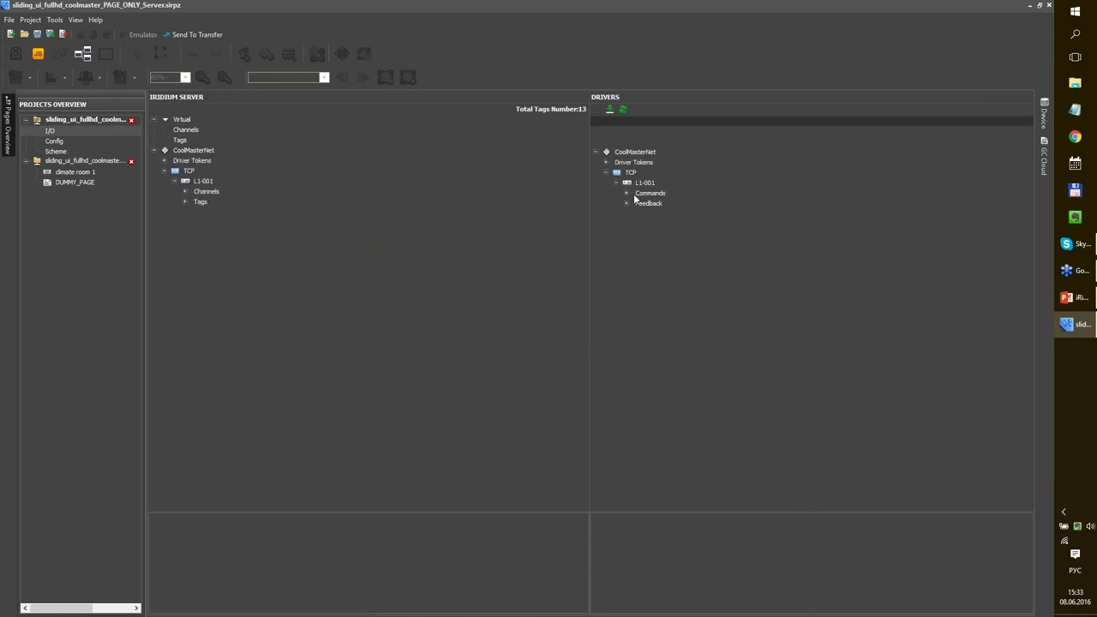
left_click(626, 194)
left_click(626, 194)
left_click(641, 183)
left_click(641, 183)
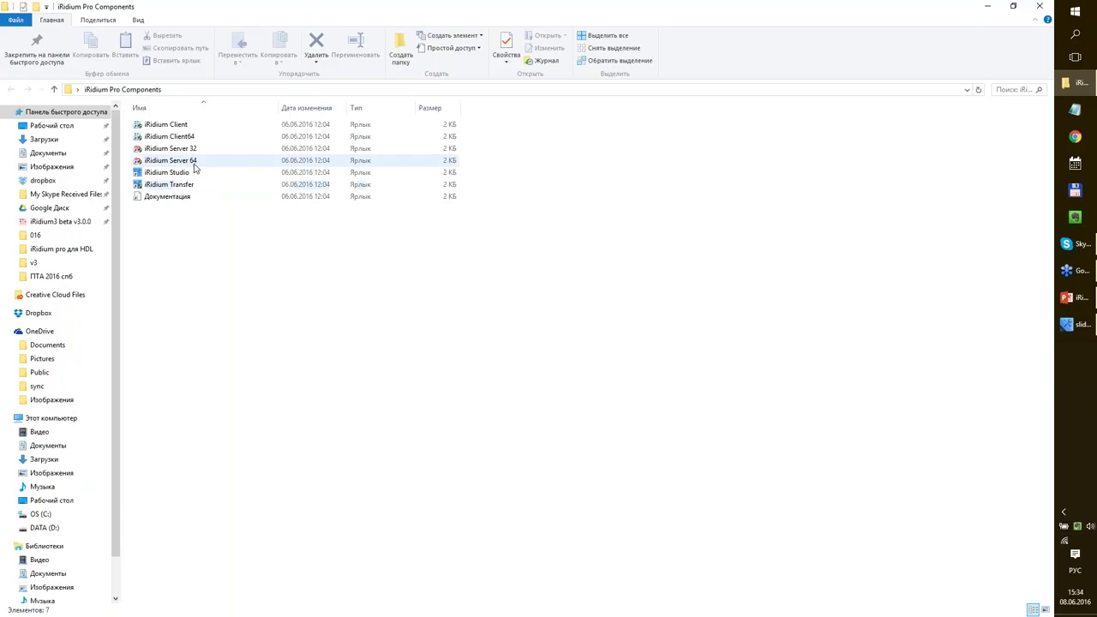
Start iRidium Server 64 and log in to its web panel in Chrome with the service password
left_click(195, 163)
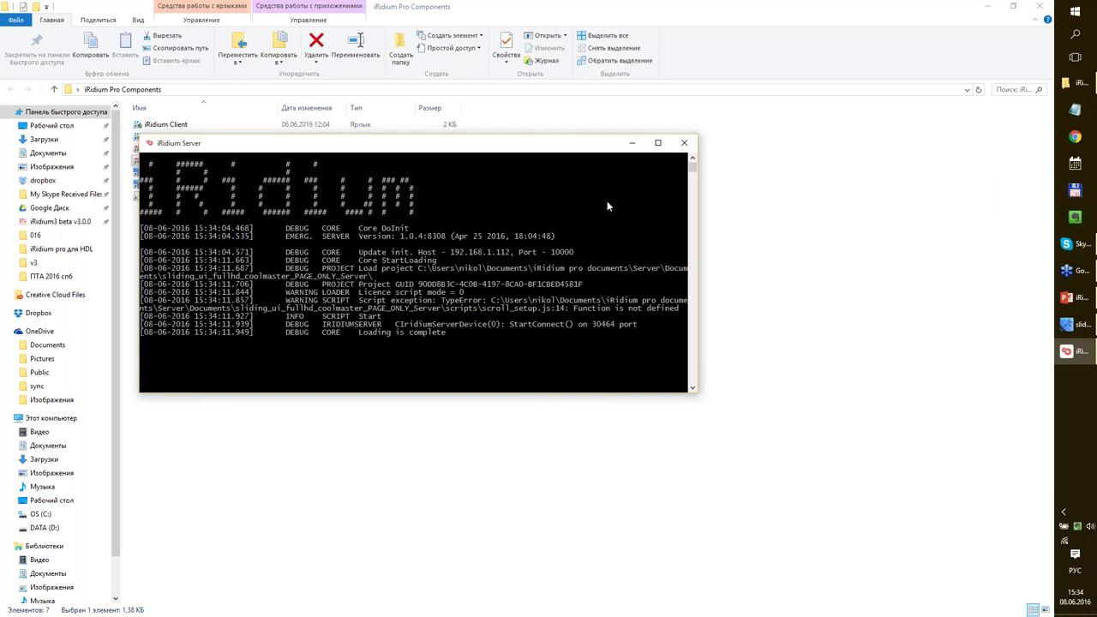
left_click(1085, 141)
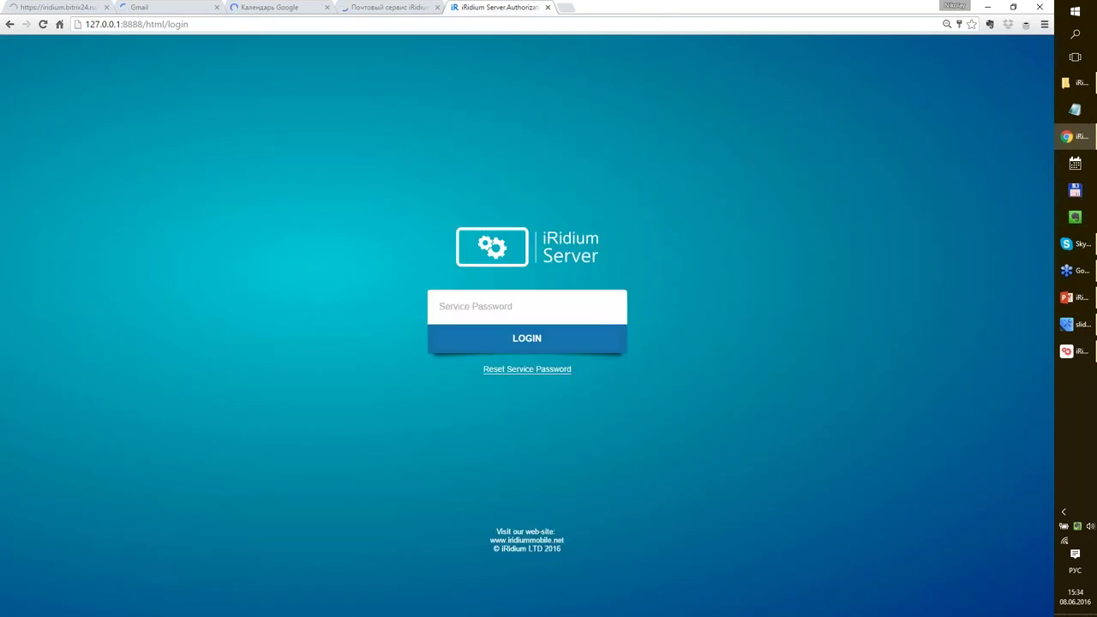
left_click(482, 310)
type("••••")
key("Return")
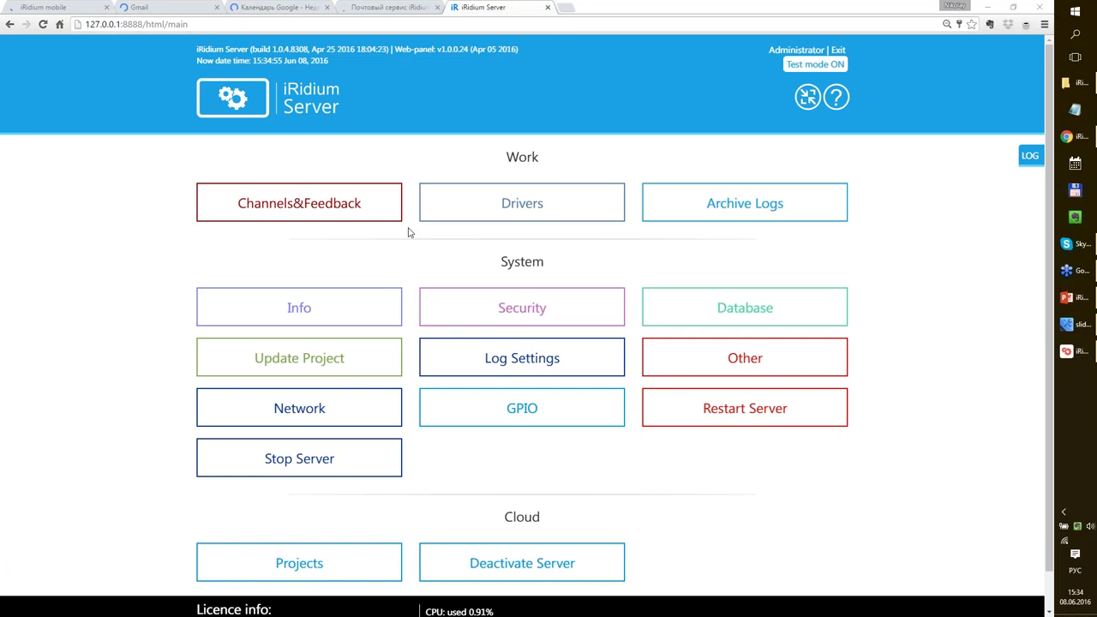
Check the L1-001 DesiredTemp value under Channels&Feedback in the server's web panel
left_click(299, 203)
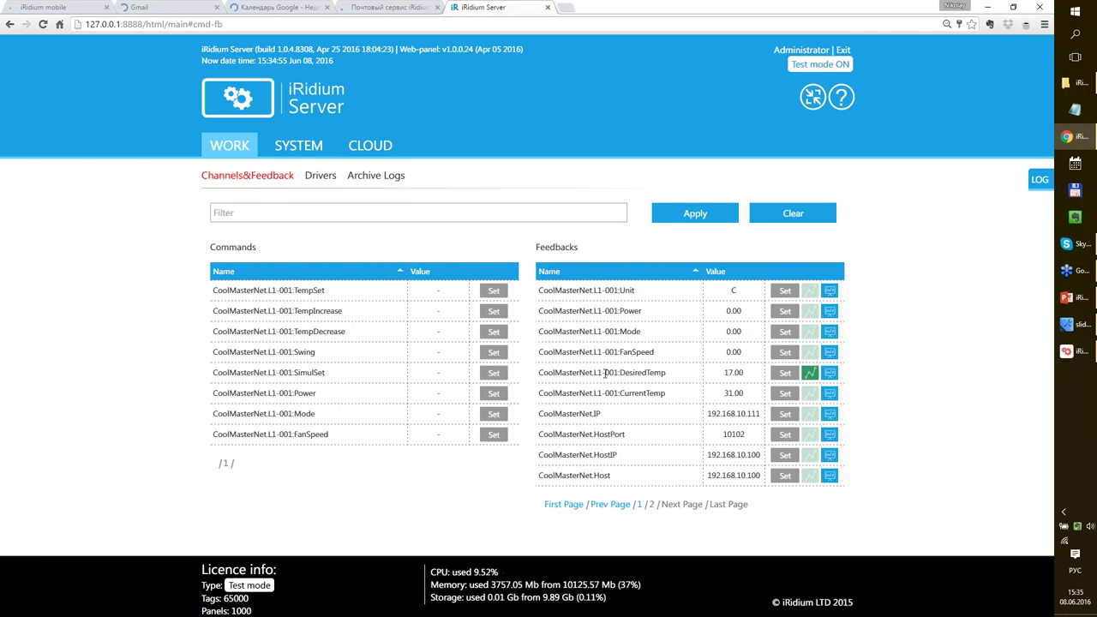
left_click_drag(593, 372, 619, 372)
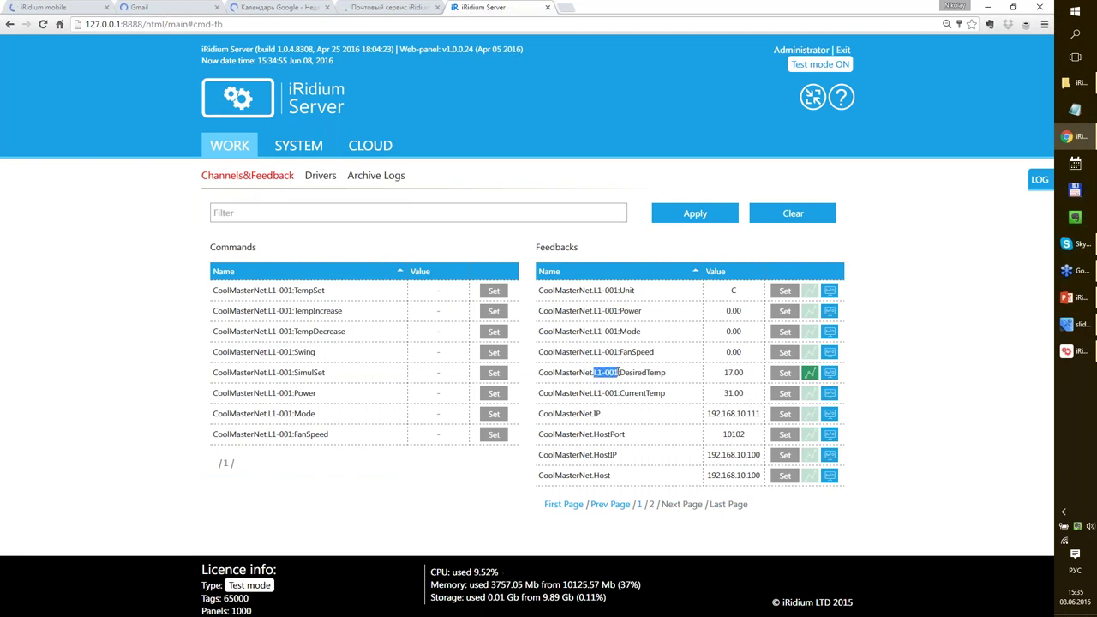
left_click(619, 372)
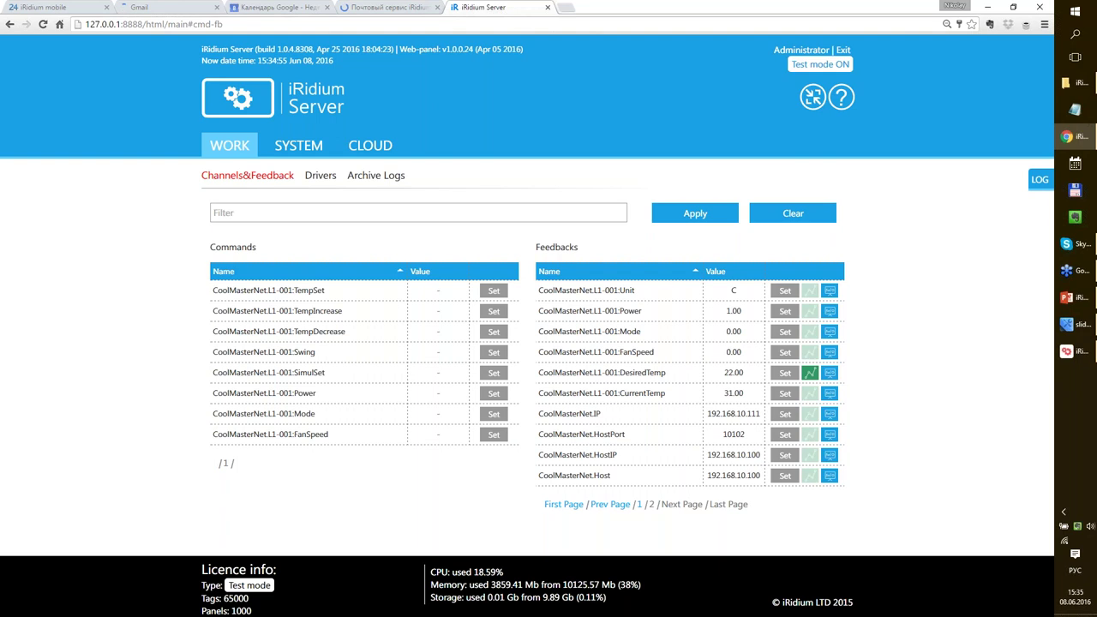
left_click_drag(538, 373, 646, 394)
left_click(736, 377)
double_click(734, 373)
Examine the DesiredTemp trend chart across time ranges, close it, and check the CurrentTemp feedback value
left_click(833, 349)
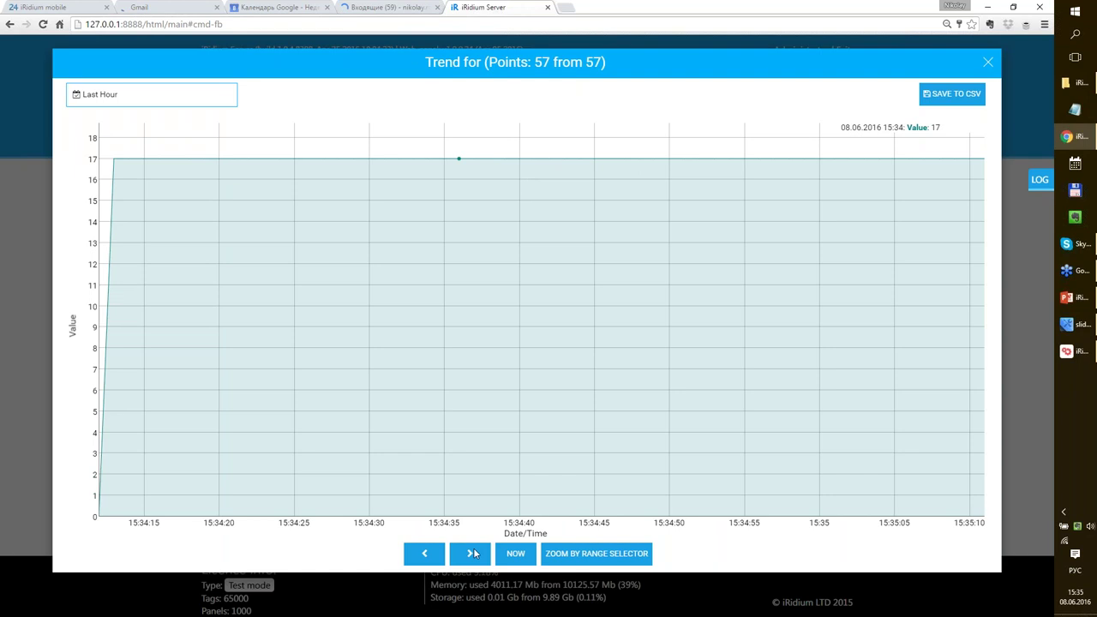
left_click(507, 553)
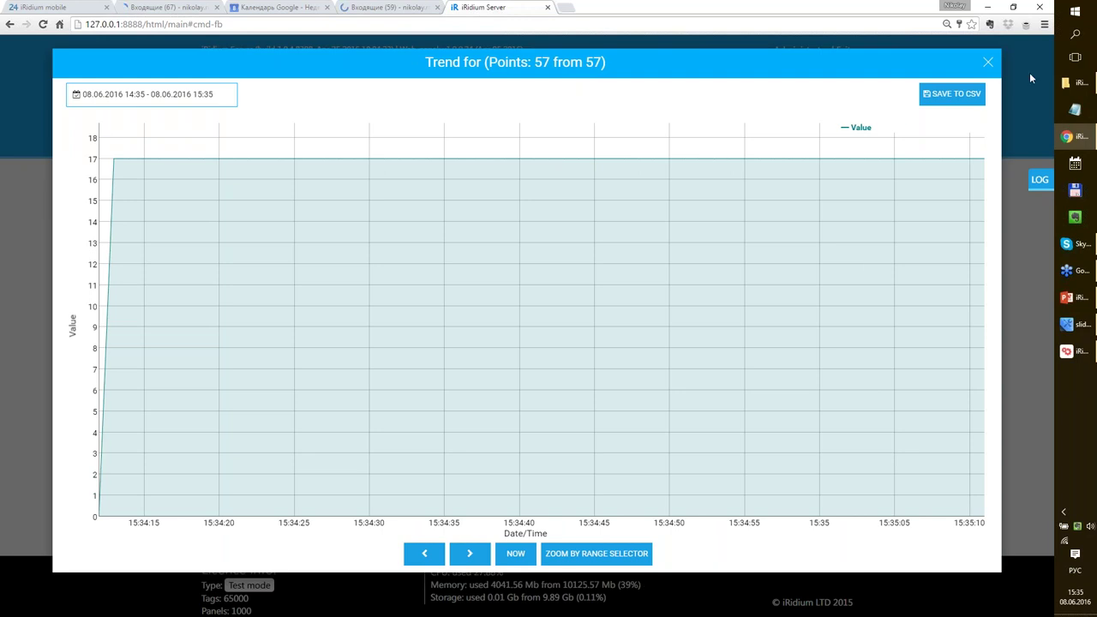
left_click(986, 67)
left_click(815, 371)
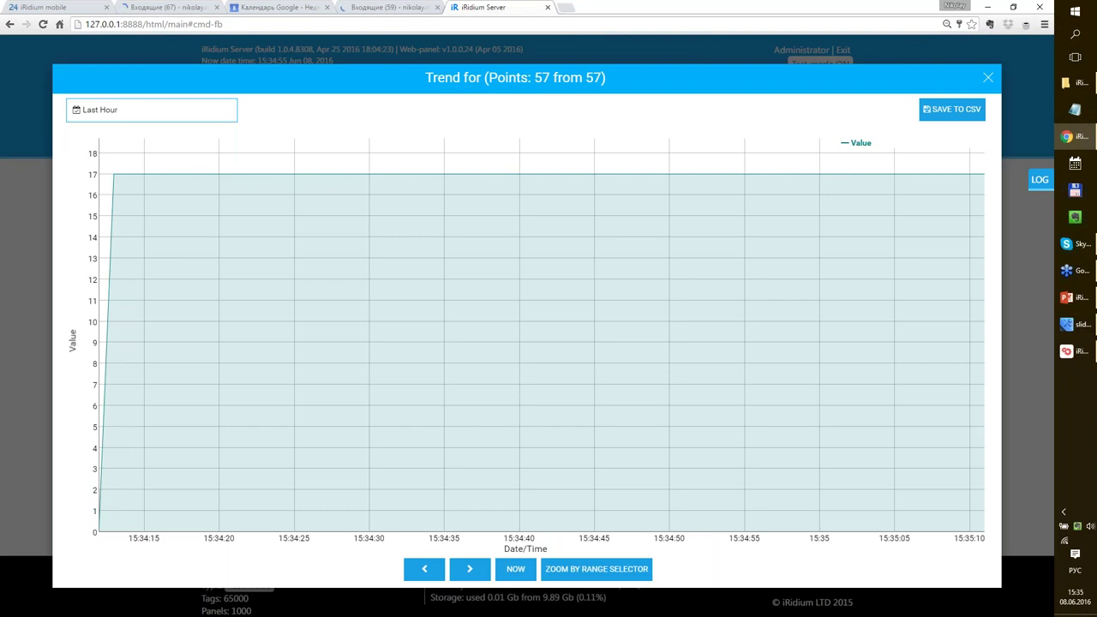
left_click(468, 570)
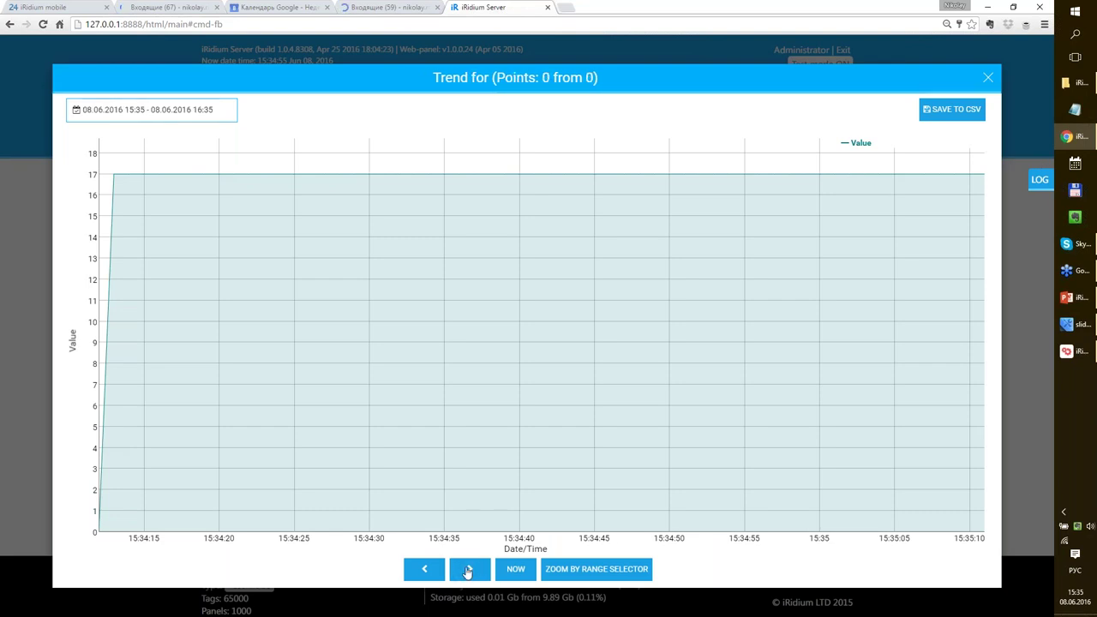
left_click(517, 571)
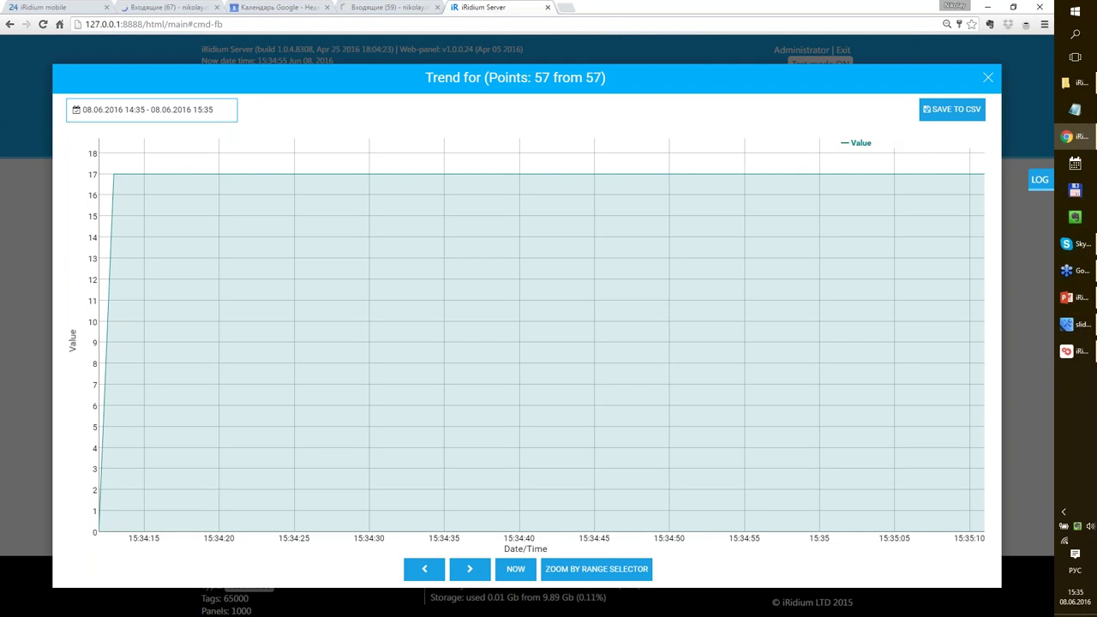
left_click(986, 78)
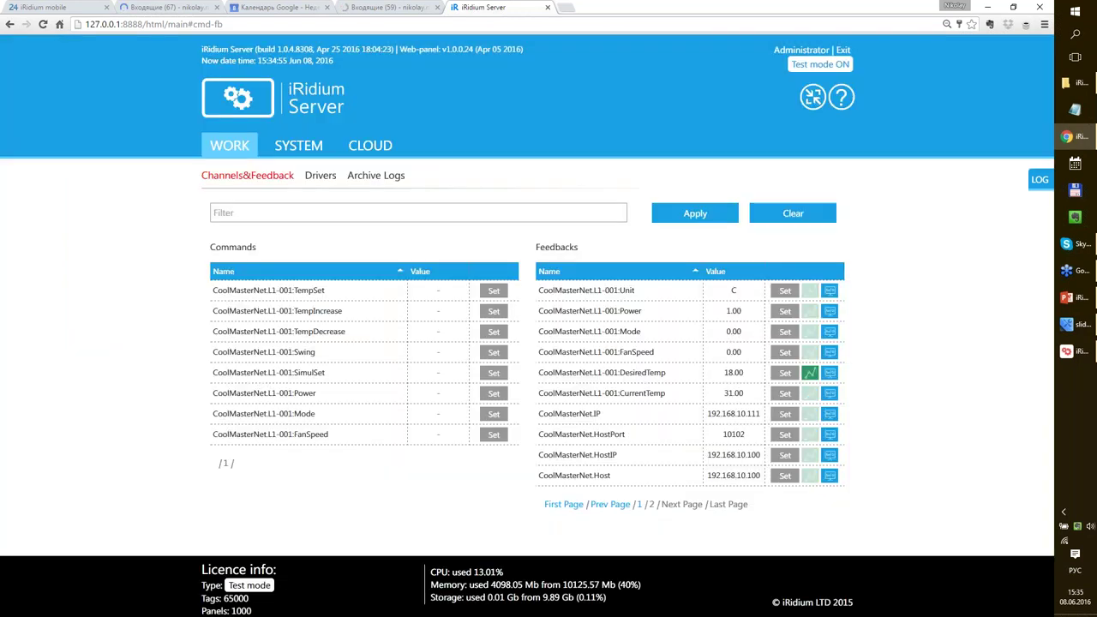
left_click_drag(723, 394, 846, 385)
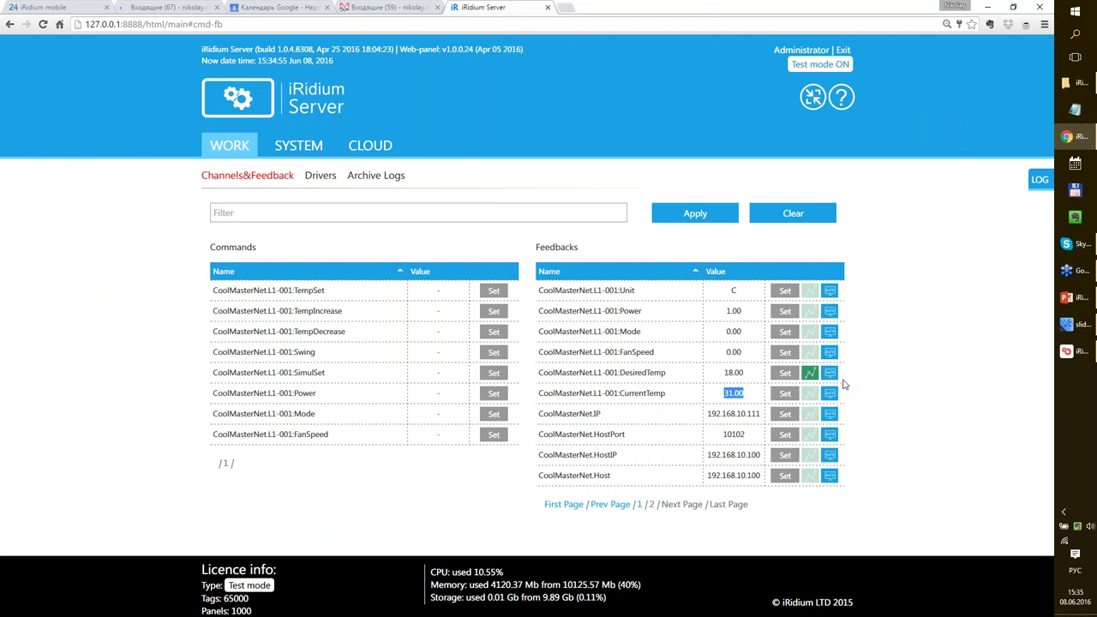
left_click(889, 347)
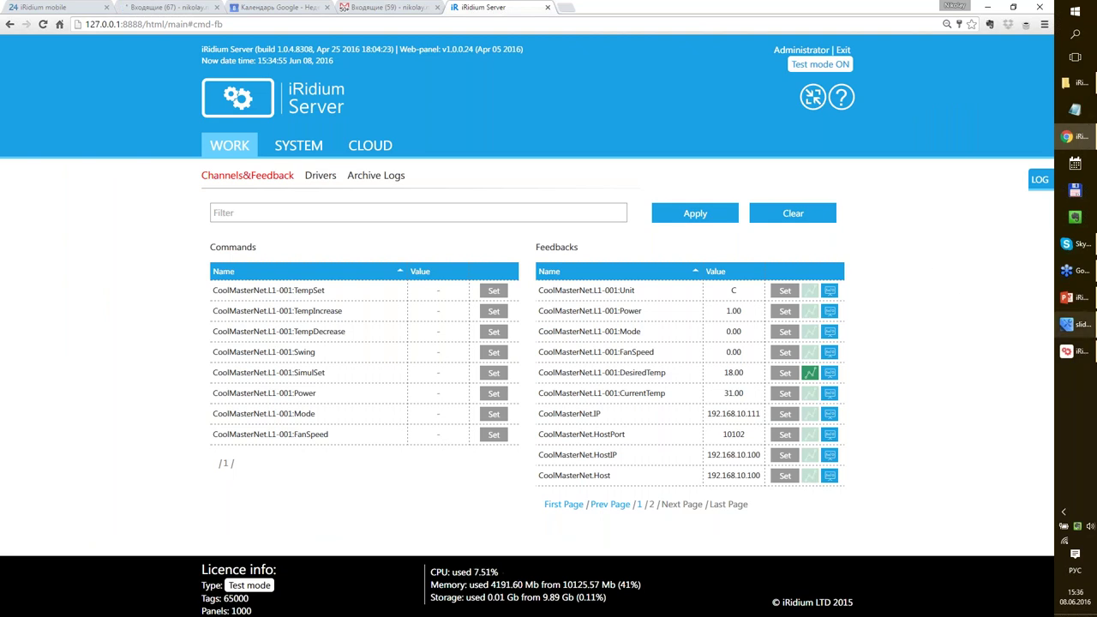
Switch to iRidium Studio and review the client project's climate room 1 popup and the iRidium Server driver's commands and feedback
left_click(1079, 327)
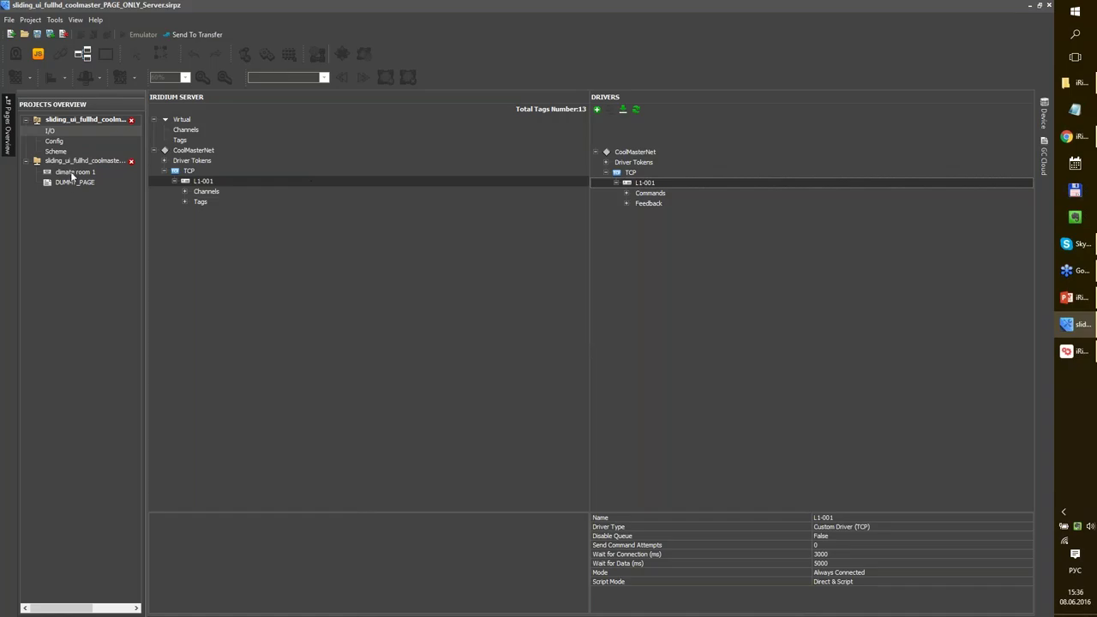
double_click(71, 172)
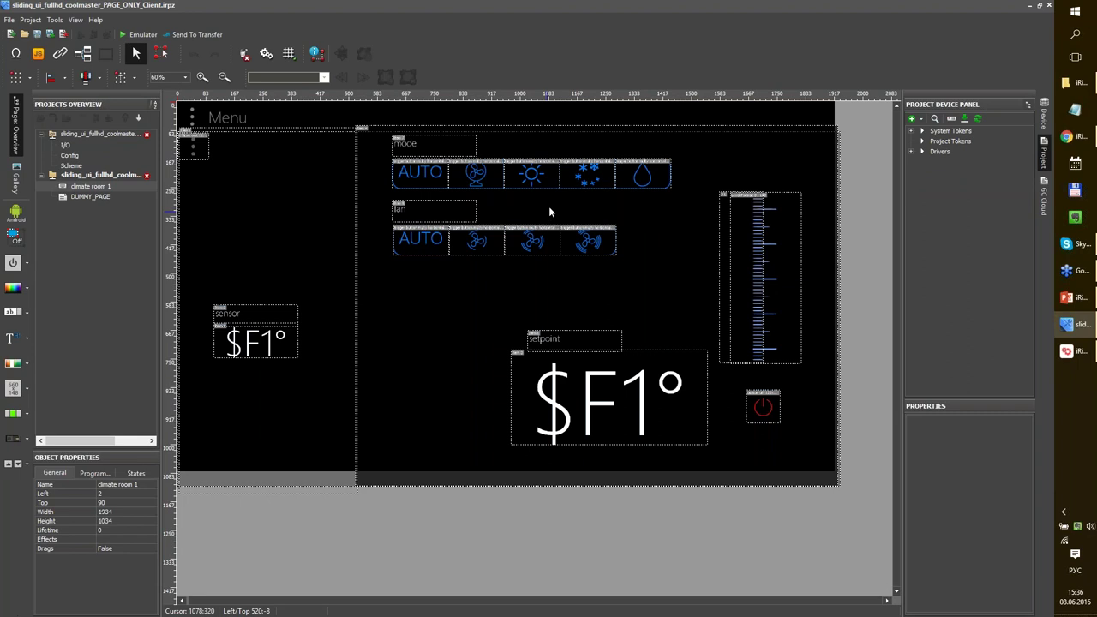
left_click(921, 151)
left_click(921, 161)
left_click(932, 183)
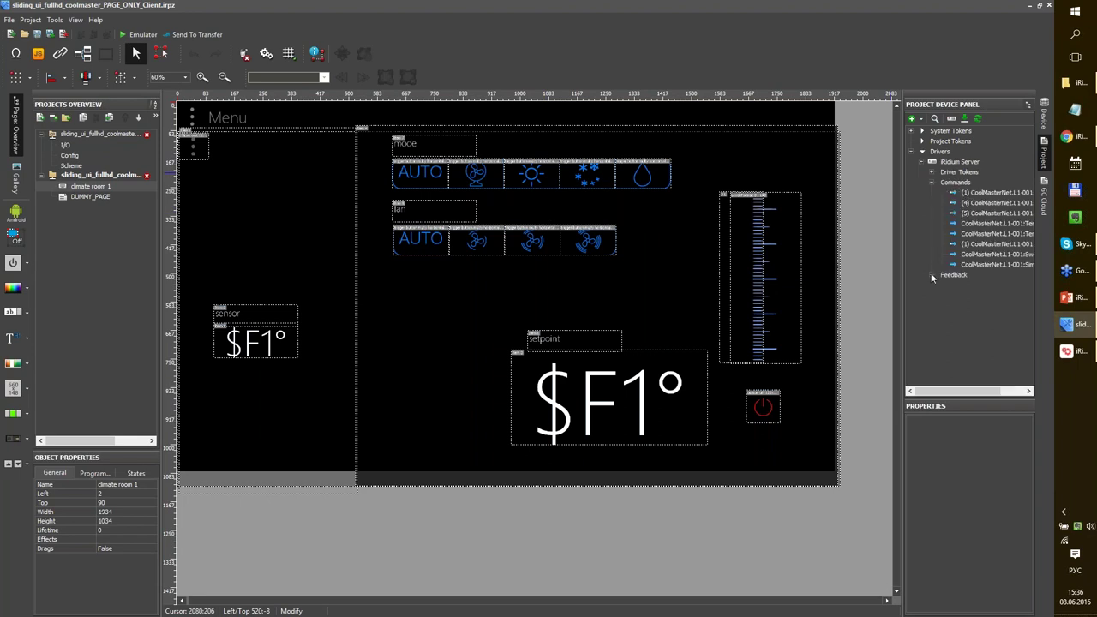
left_click(931, 274)
left_click(977, 248)
left_click(976, 264)
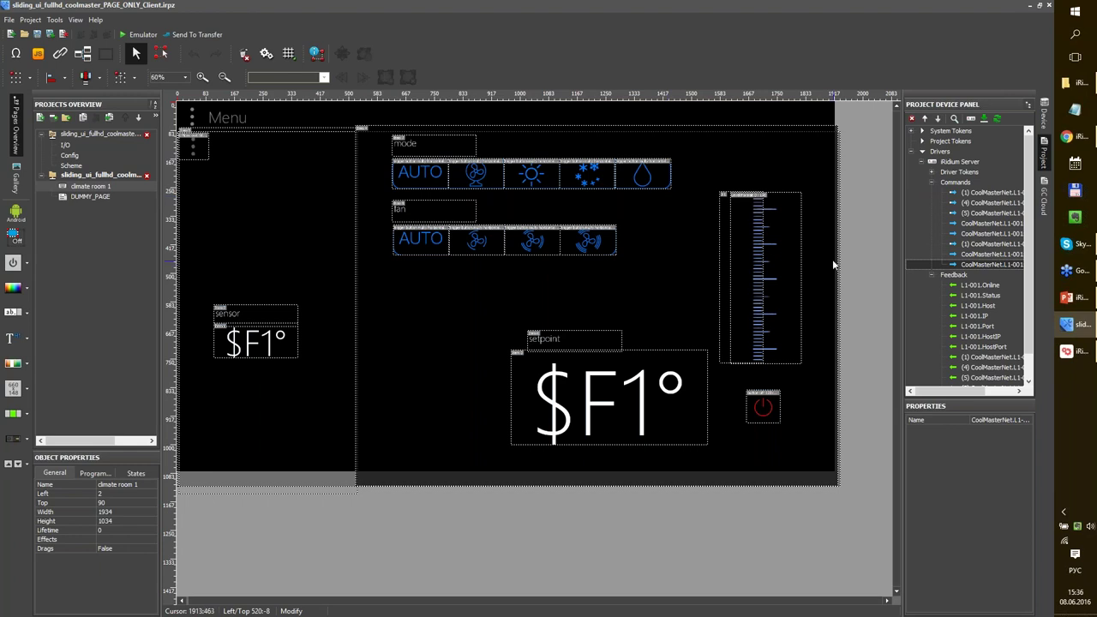
Run the client project in the emulator and bring its climate page fully into view
right_click(96, 175)
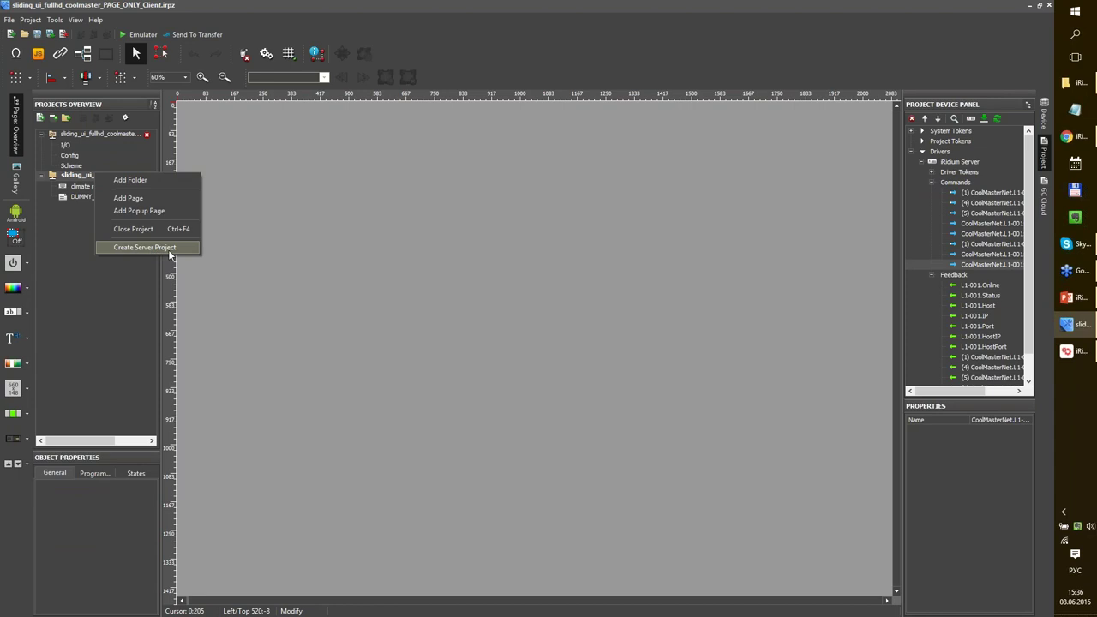
left_click(117, 279)
left_click(112, 177)
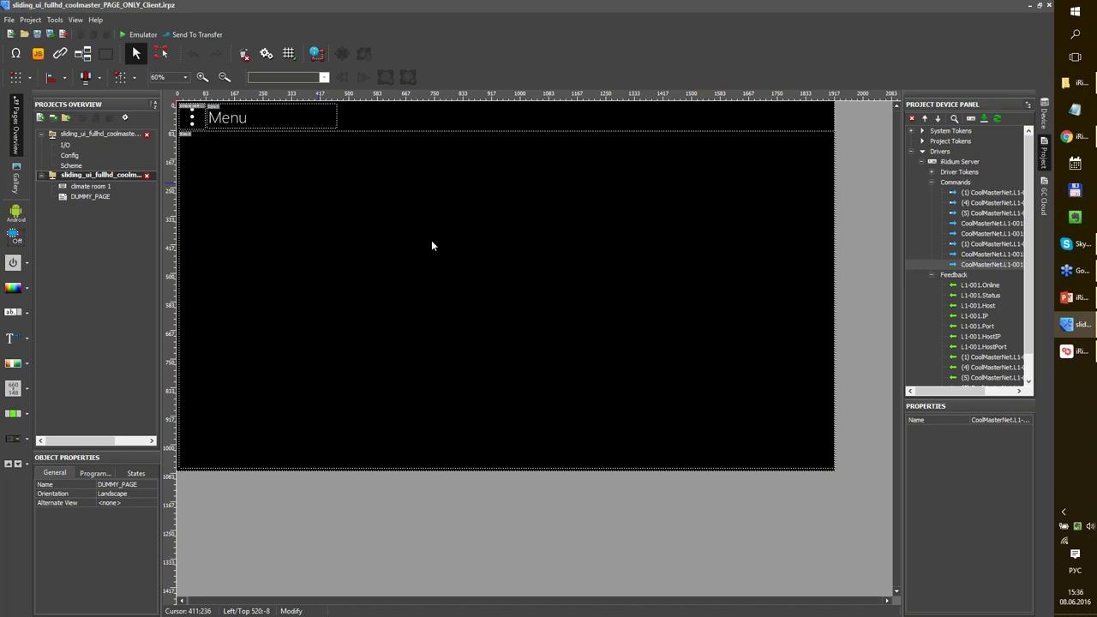
left_click(129, 34)
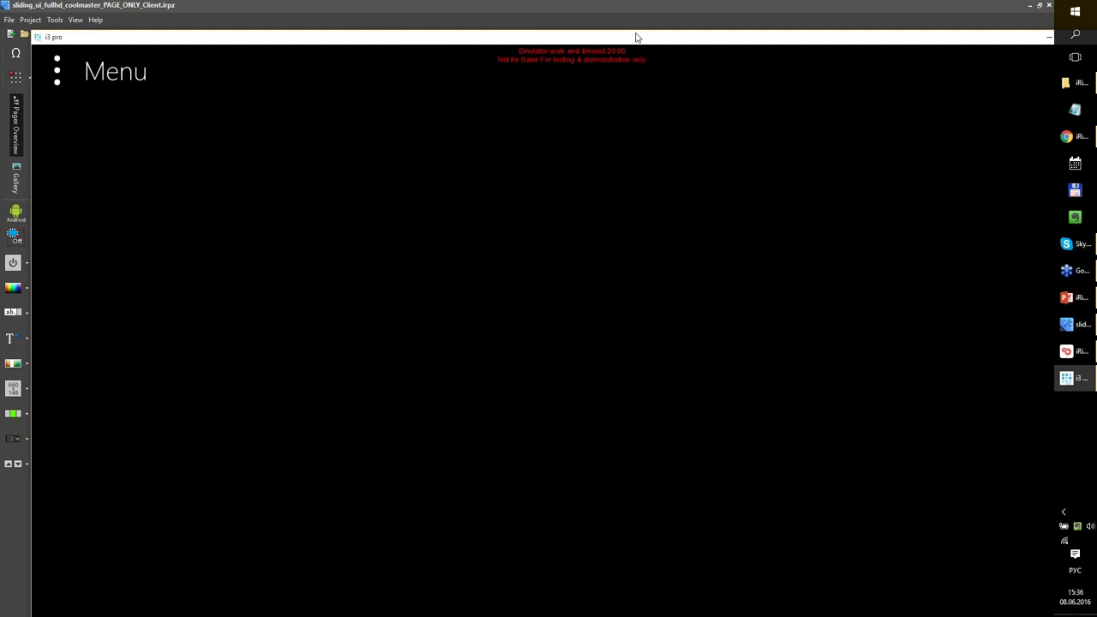
left_click_drag(629, 41, 595, 10)
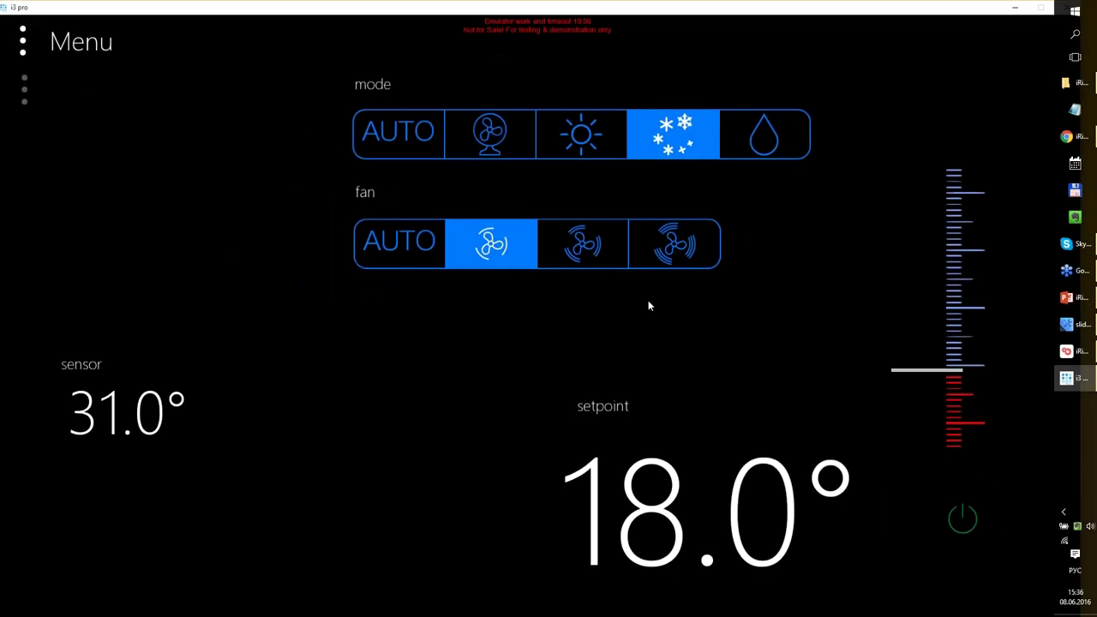
Raise the emulator's setpoint to 32°, try the second fan speed, and switch both mode and fan to AUTO
mouse_move(917, 275)
left_mouse_down()
mouse_move(923, 294)
mouse_move(923, 236)
left_mouse_up()
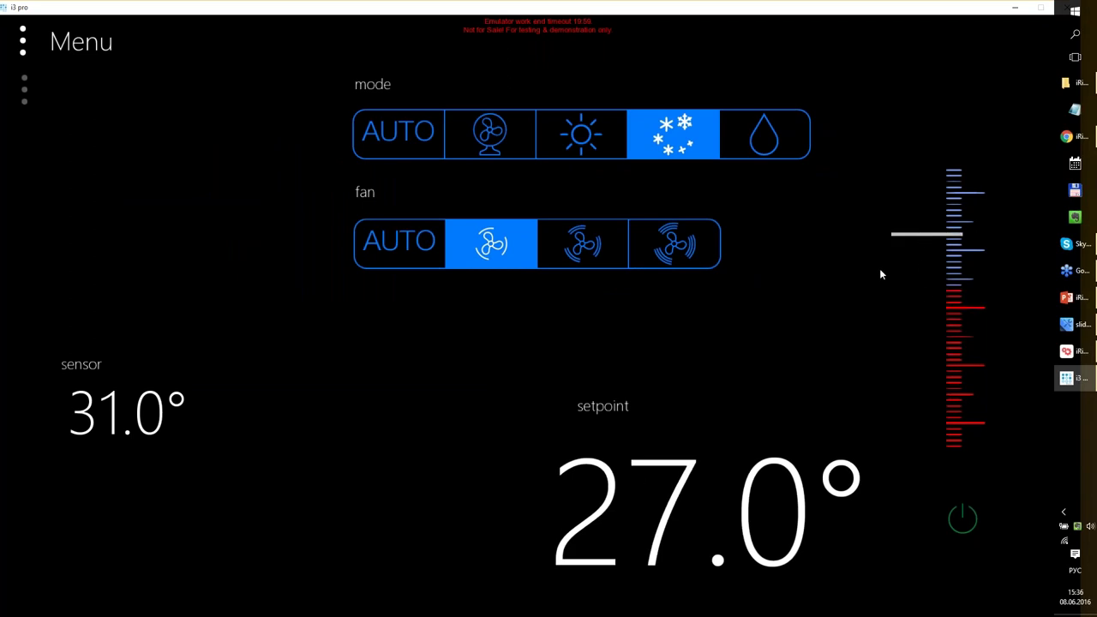
left_click(588, 242)
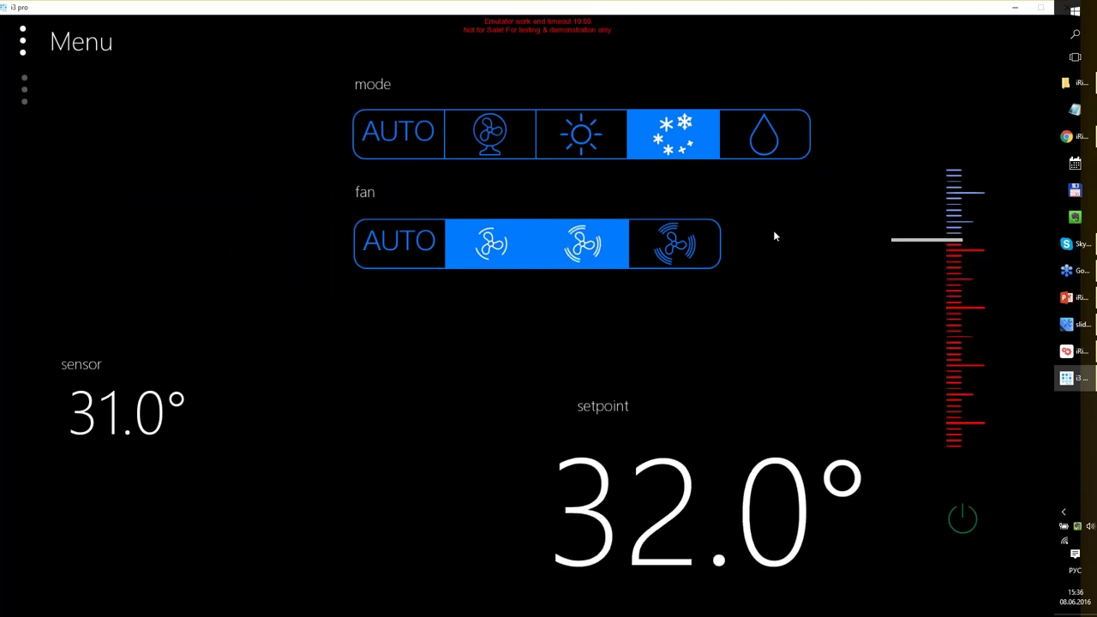
left_click(399, 143)
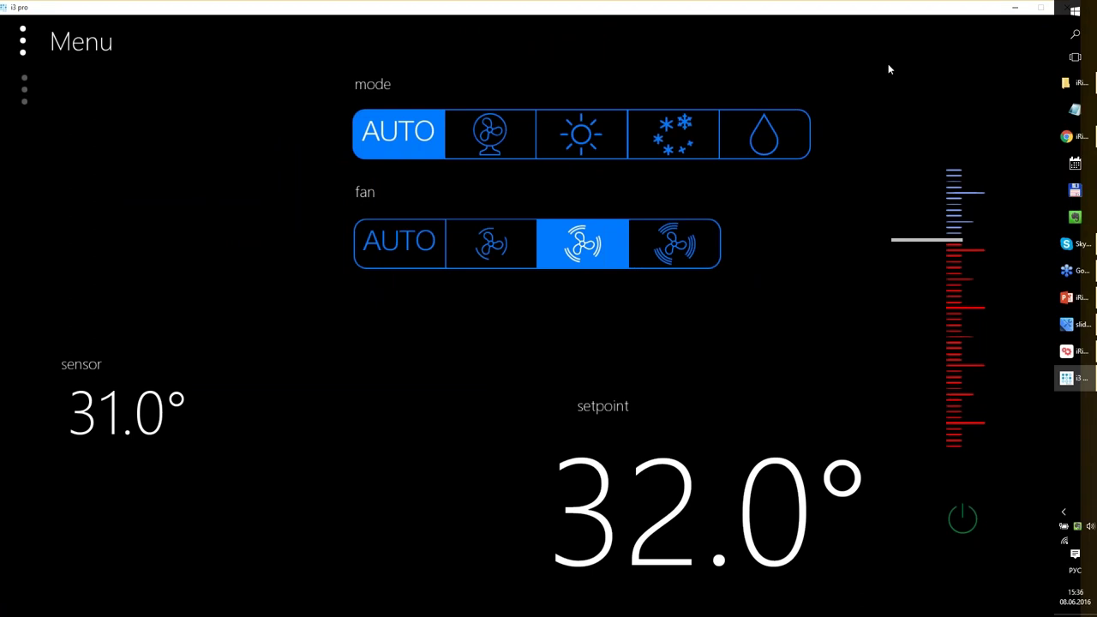
left_click(409, 262)
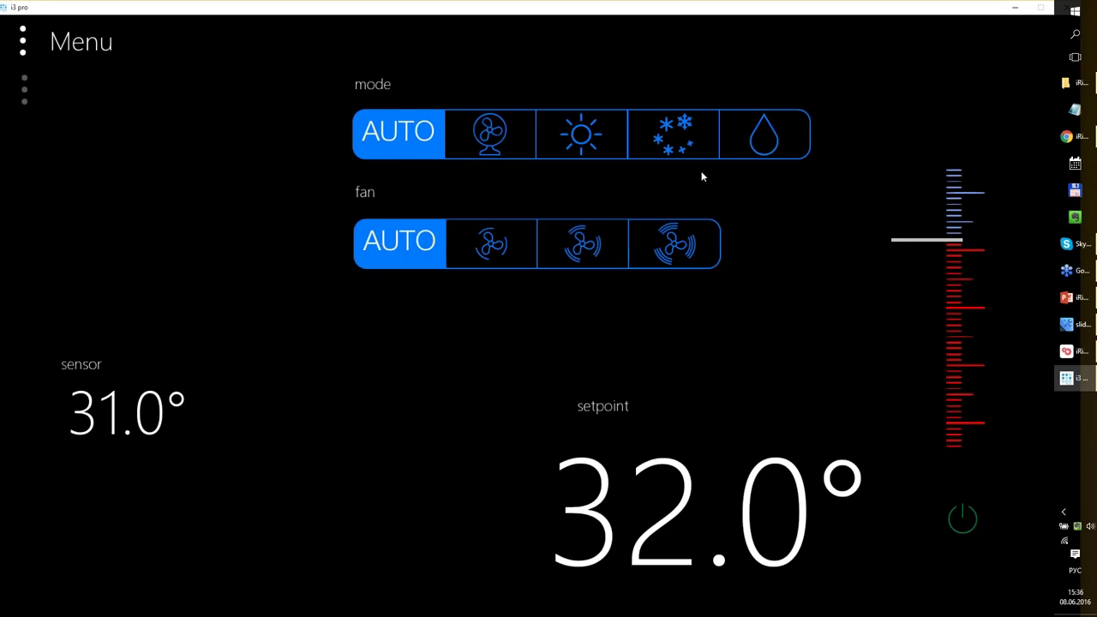
Select the water-drop mode, second fan speed and a 22° setpoint in the emulator, and close it
left_click(756, 148)
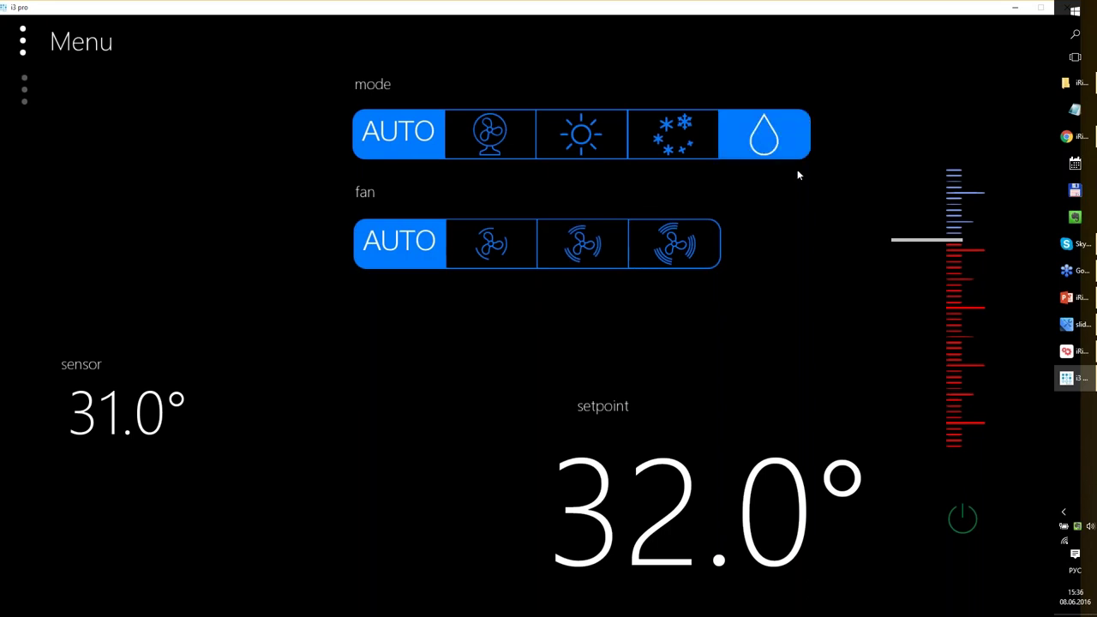
left_click(579, 244)
left_click(935, 328)
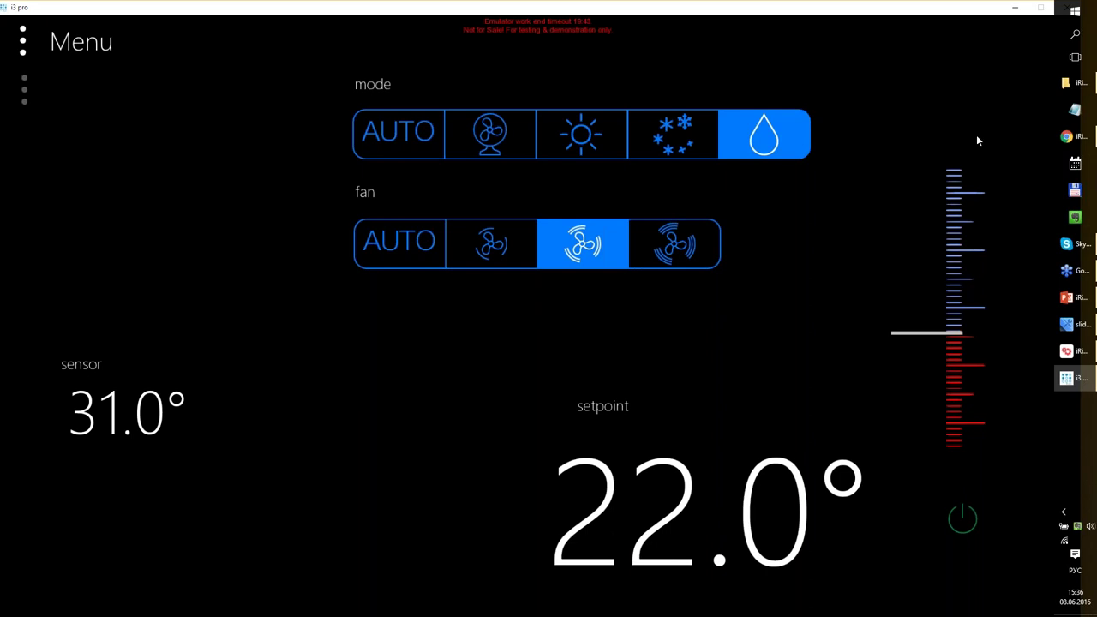
left_click_drag(955, 10, 900, 9)
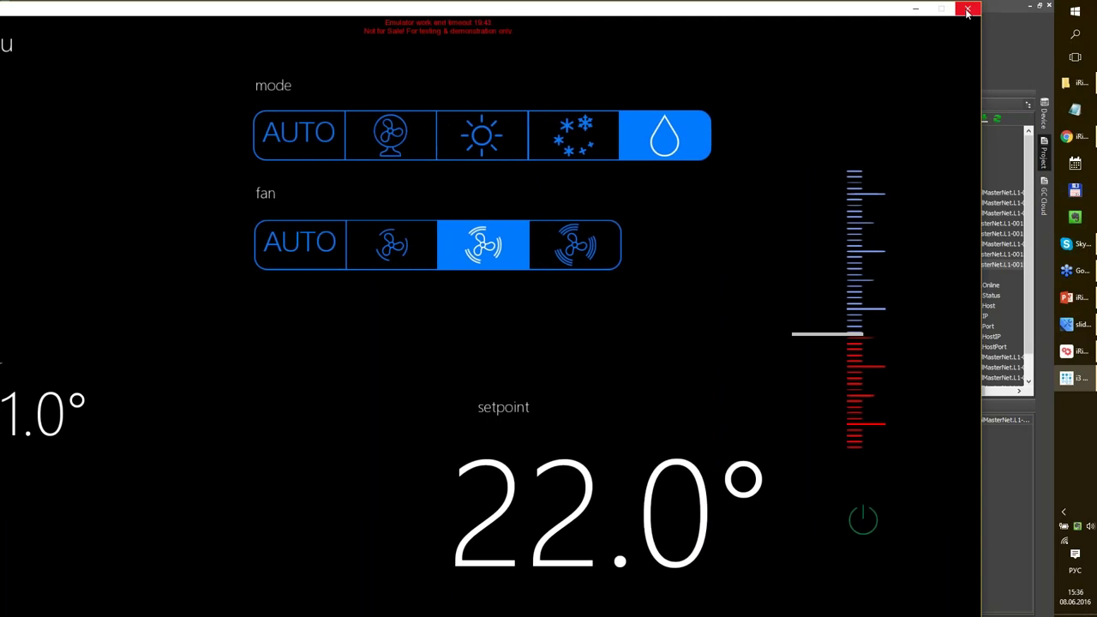
left_click(966, 11)
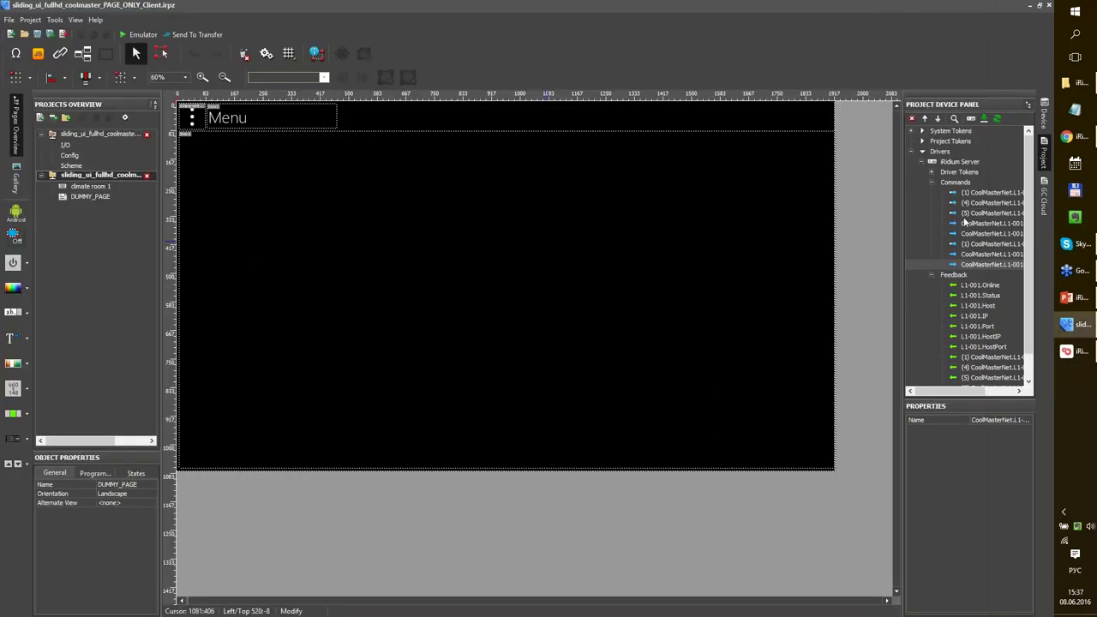
Create Scheme1 in the server project and place From Tag, To Channel and Scaling blocks on it
double_click(72, 167)
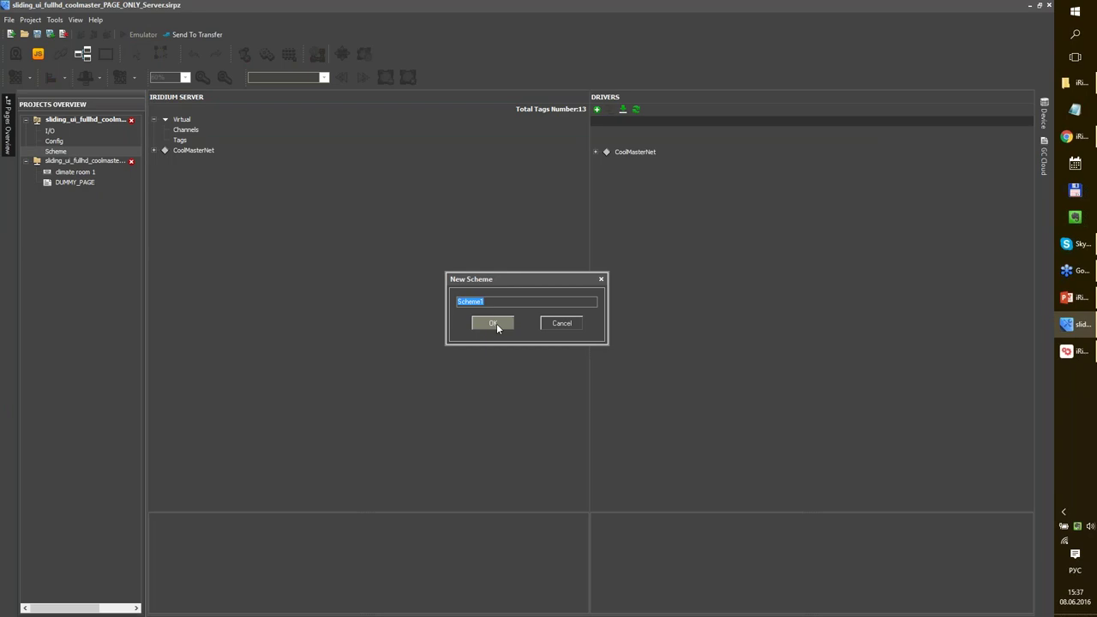
left_click(492, 323)
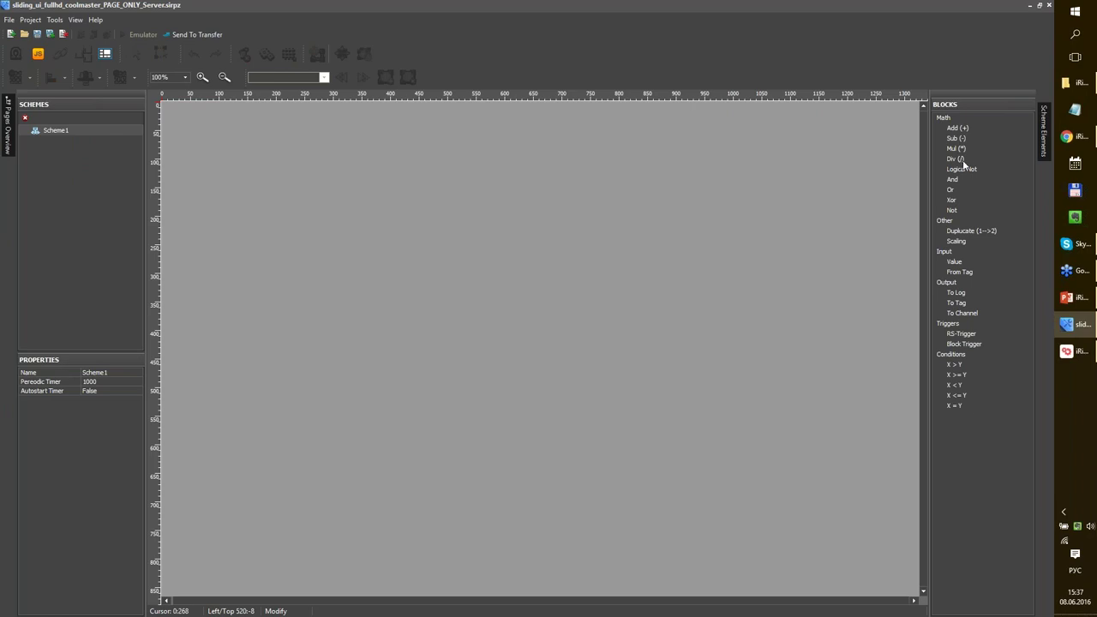
left_click(962, 273)
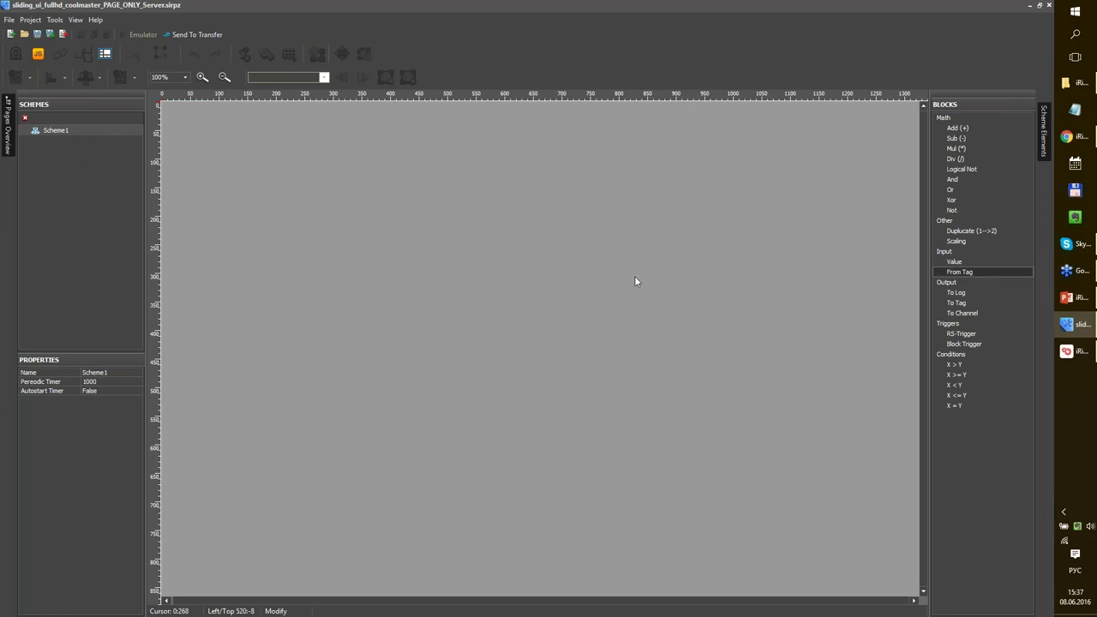
left_click_drag(965, 274, 283, 236)
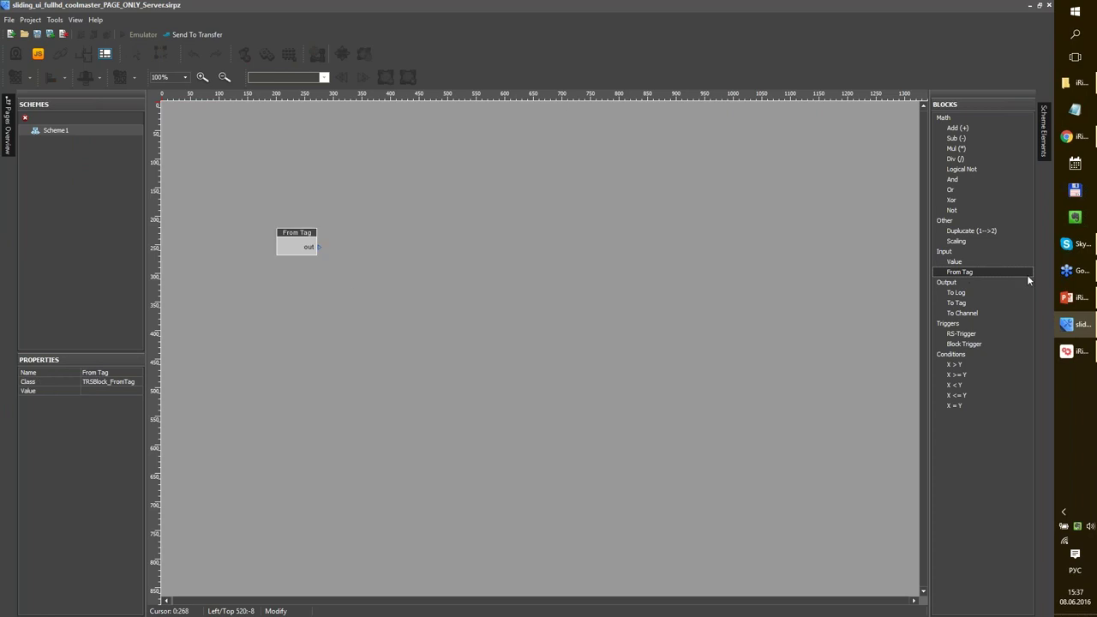
left_click_drag(963, 313, 430, 251)
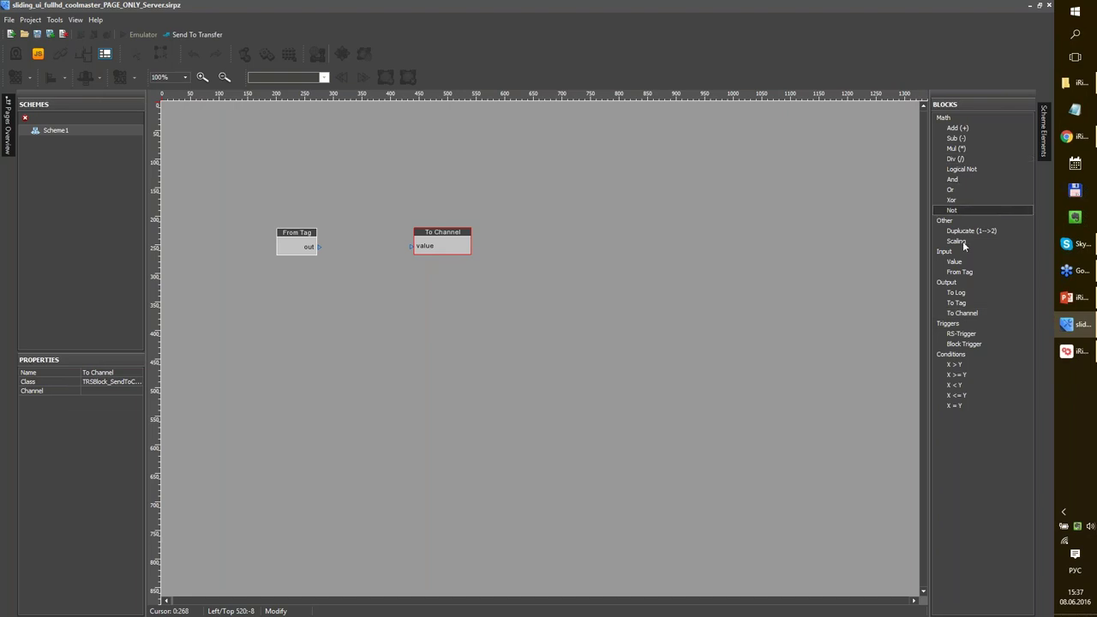
left_click_drag(963, 246, 352, 190)
Assign the CoolMasterNet L1-001 DesiredTemp feedback to the From Tag block
left_click(297, 250)
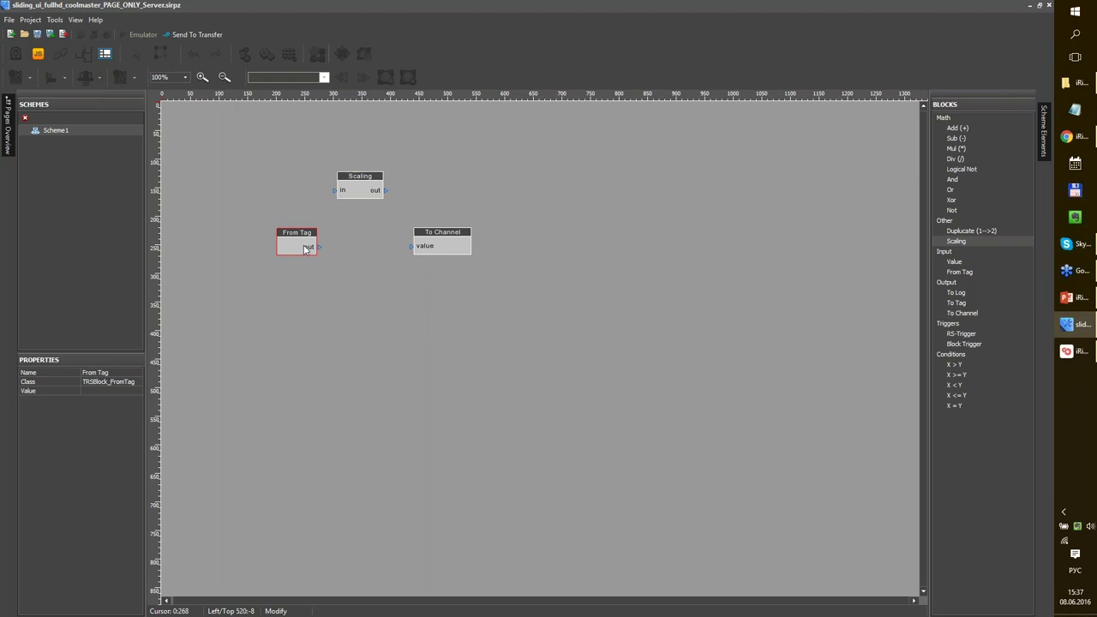
double_click(309, 249)
left_click(464, 243)
left_click(462, 254)
left_click(472, 274)
left_click(483, 283)
left_click(492, 304)
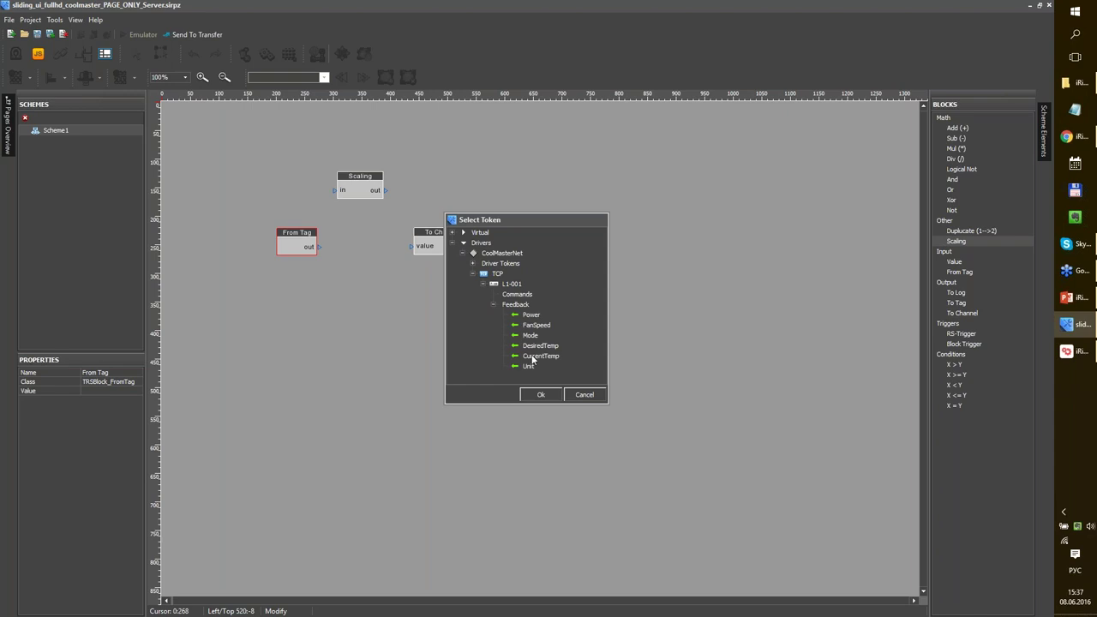
left_click(549, 347)
double_click(549, 347)
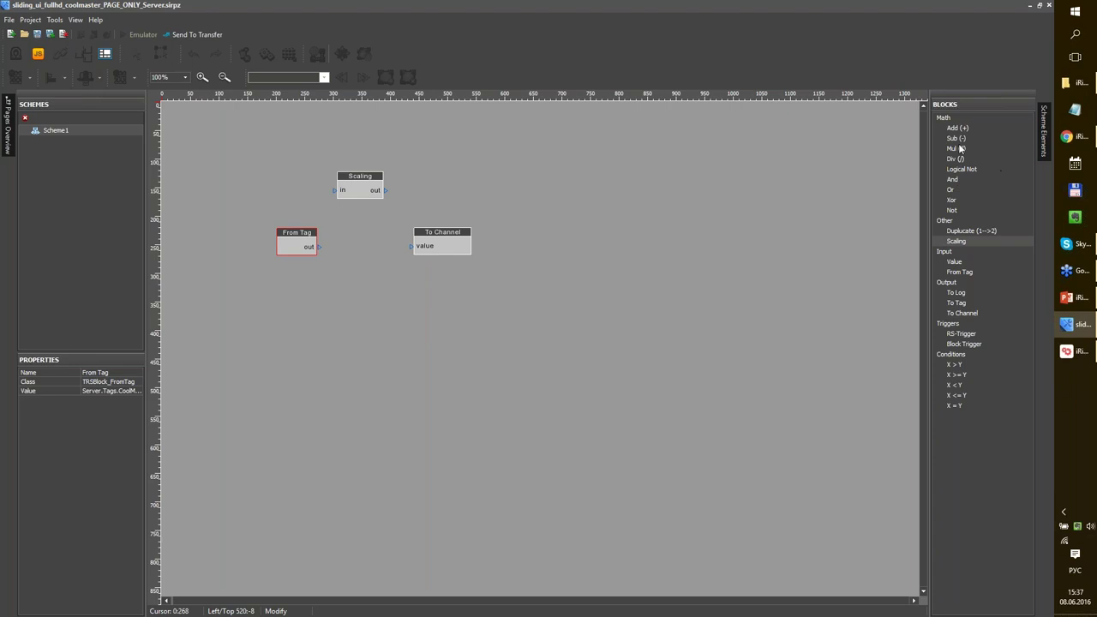
Add an X > Y condition block between From Tag and To Channel, and connect From Tag's output to X
left_click_drag(962, 366, 434, 176)
left_click_drag(364, 193, 285, 186)
left_click_drag(448, 189, 348, 200)
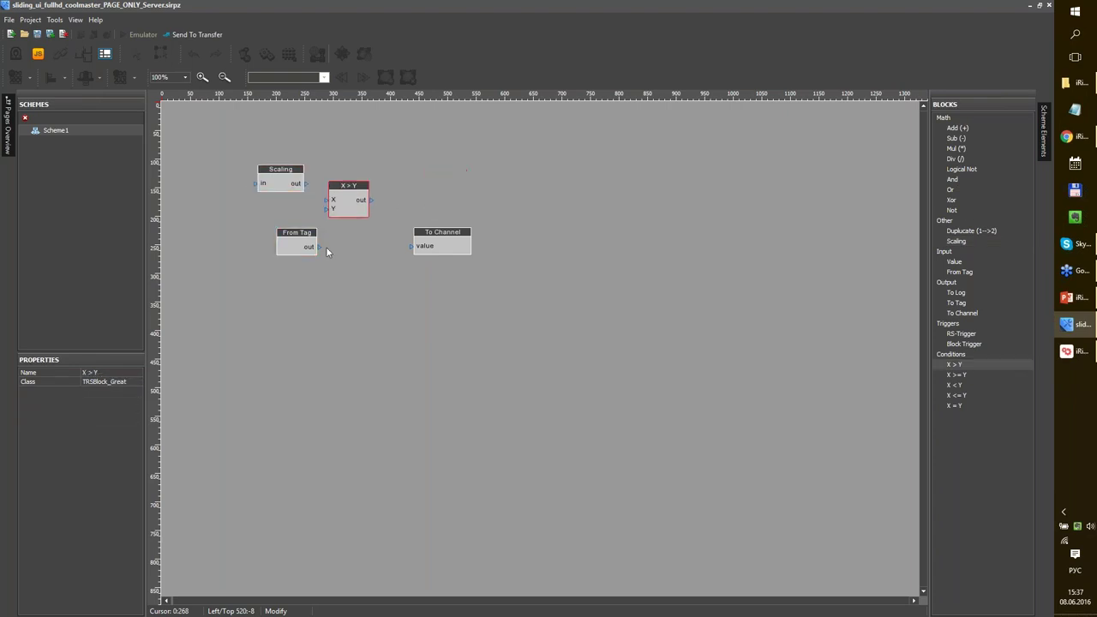
left_click_drag(318, 246, 382, 244)
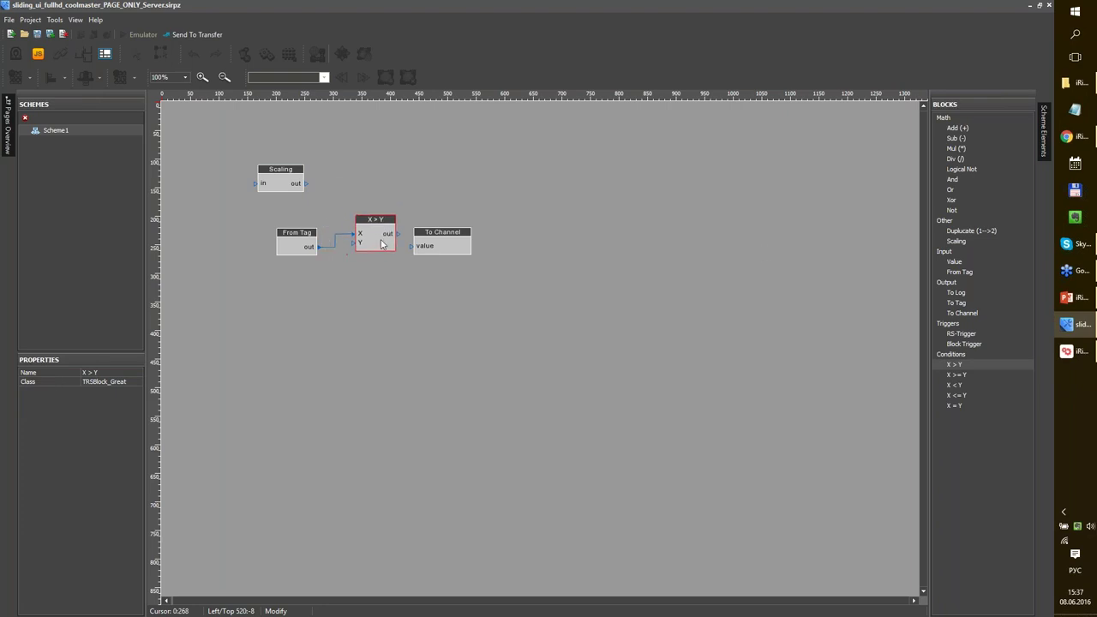
Add a Value block below From Tag and connect its output to the condition's Y input
left_click(966, 263)
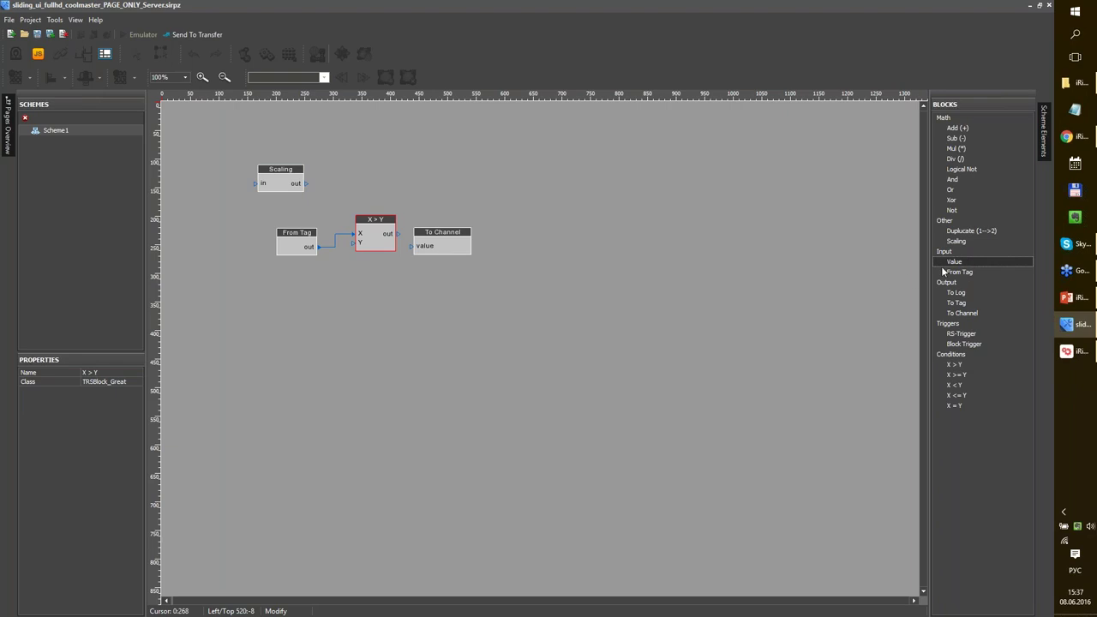
left_click_drag(949, 268, 317, 333)
left_click_drag(349, 286, 355, 243)
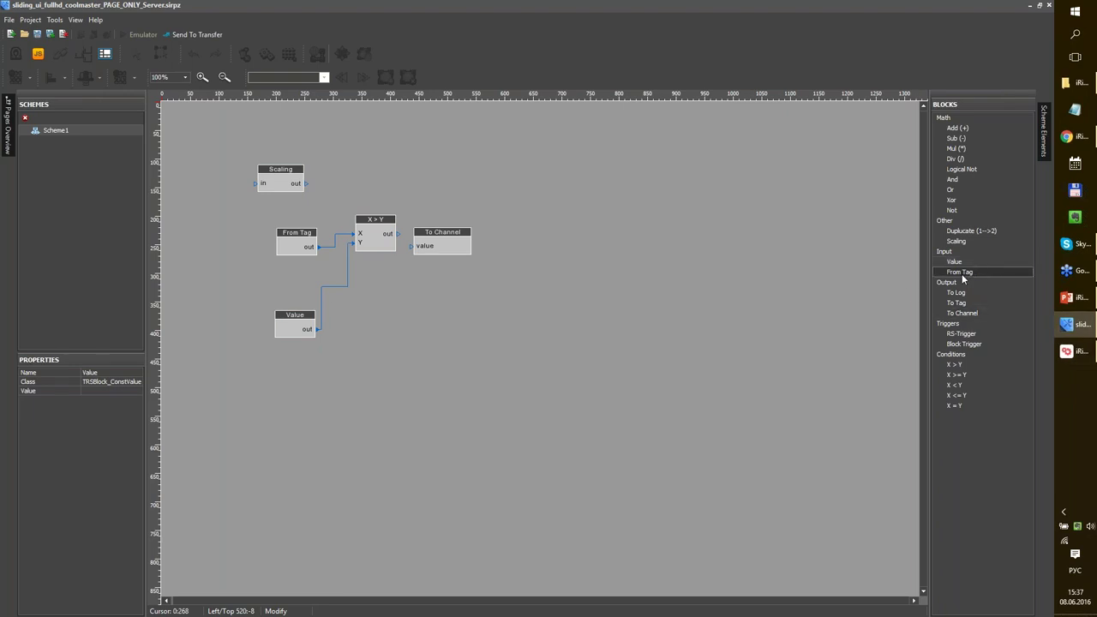
Add a second From Tag block below the first and assign it the L1-001 CurrentTemp feedback
left_click_drag(959, 272, 284, 281)
double_click(290, 283)
left_click(452, 242)
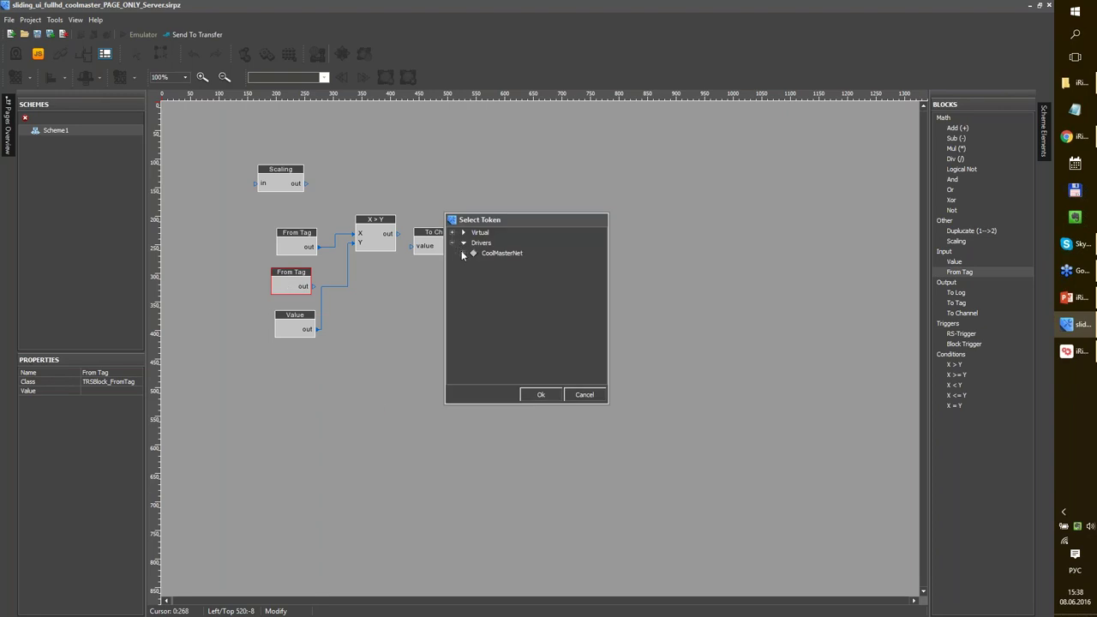
left_click(463, 253)
left_click(472, 273)
left_click(483, 283)
left_click(493, 304)
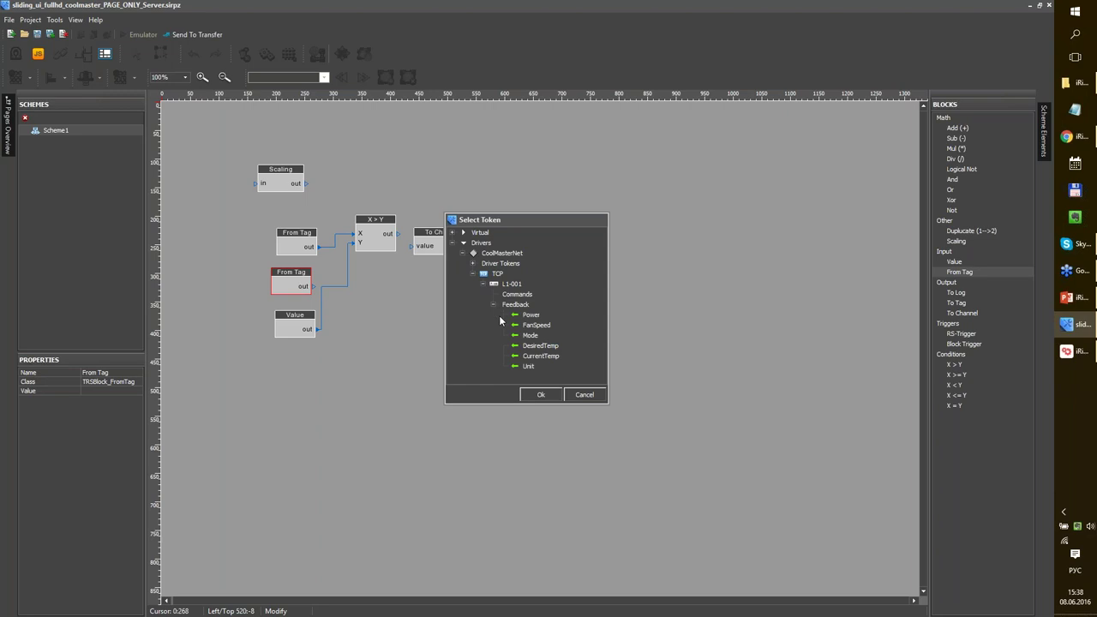
double_click(541, 356)
Delete the Value block that feeds the condition's Y input
left_click(324, 286)
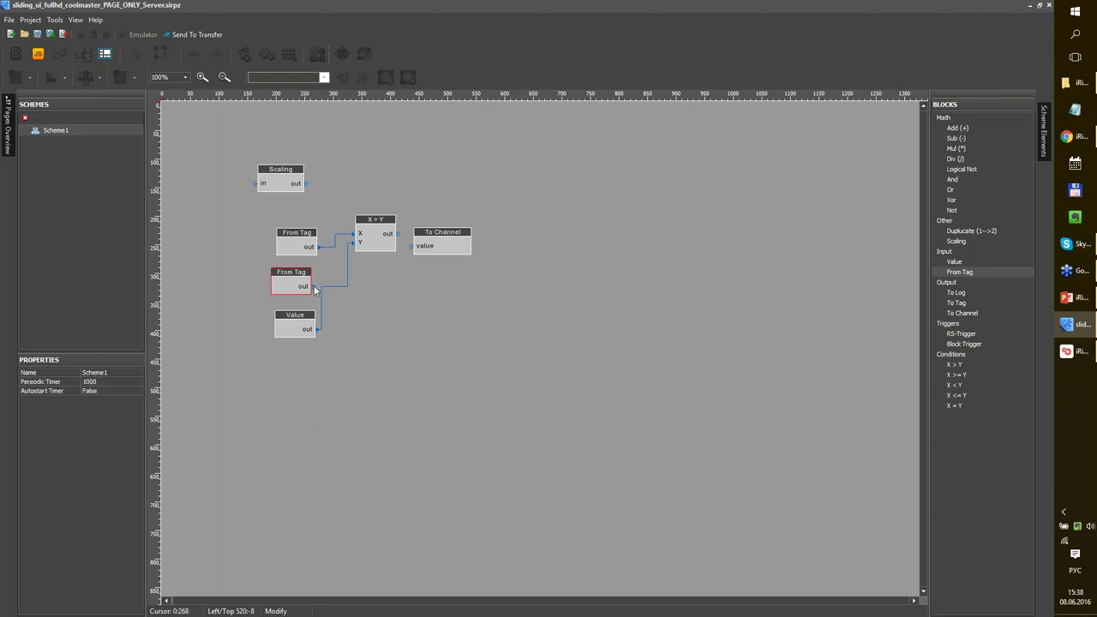
left_click_drag(315, 287, 361, 251)
left_click(315, 331)
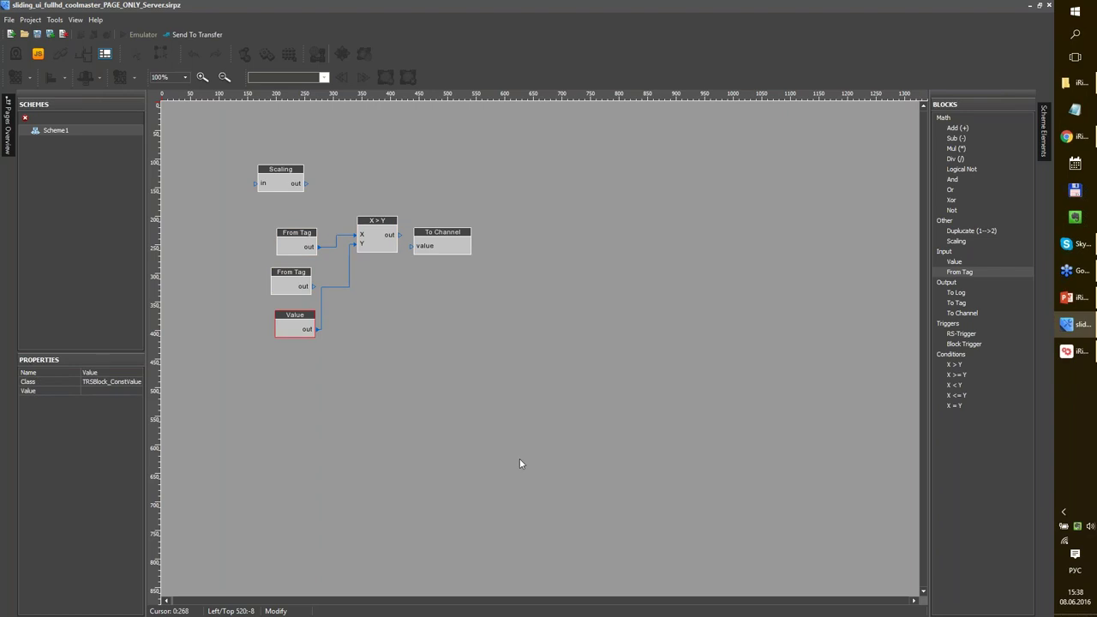
key("Delete")
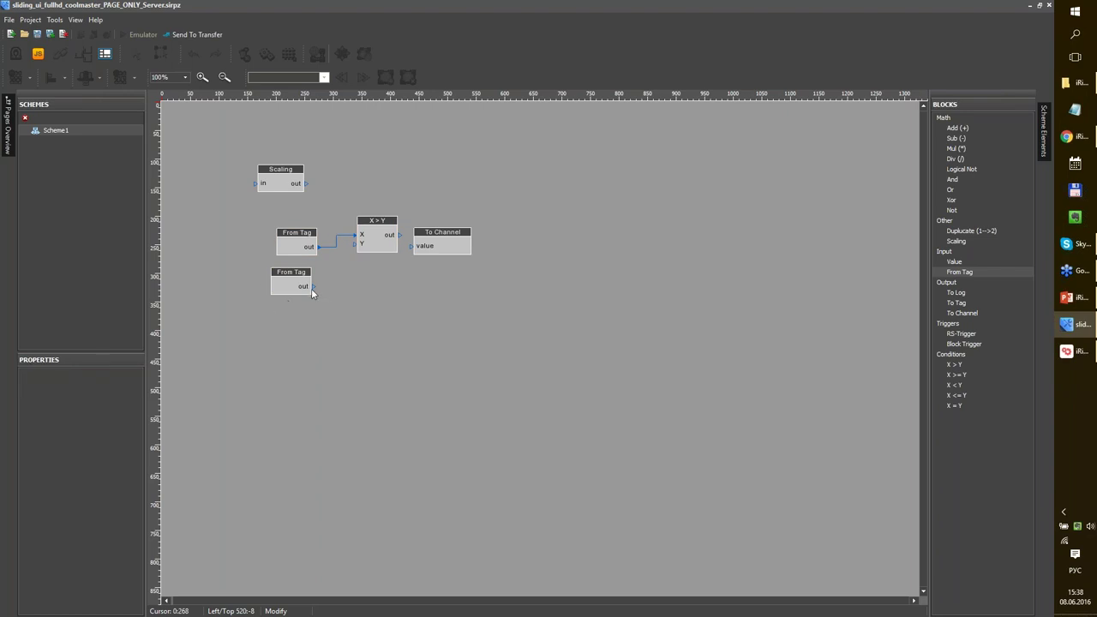
Connect the second From Tag to Y and the condition's output to To Channel, and leave the scheme editor
left_click_drag(362, 248, 361, 245)
left_click_drag(450, 246, 496, 226)
left_click_drag(300, 233, 293, 224)
mouse_move(485, 229)
left_mouse_down()
mouse_move(455, 238)
mouse_move(487, 212)
left_mouse_up()
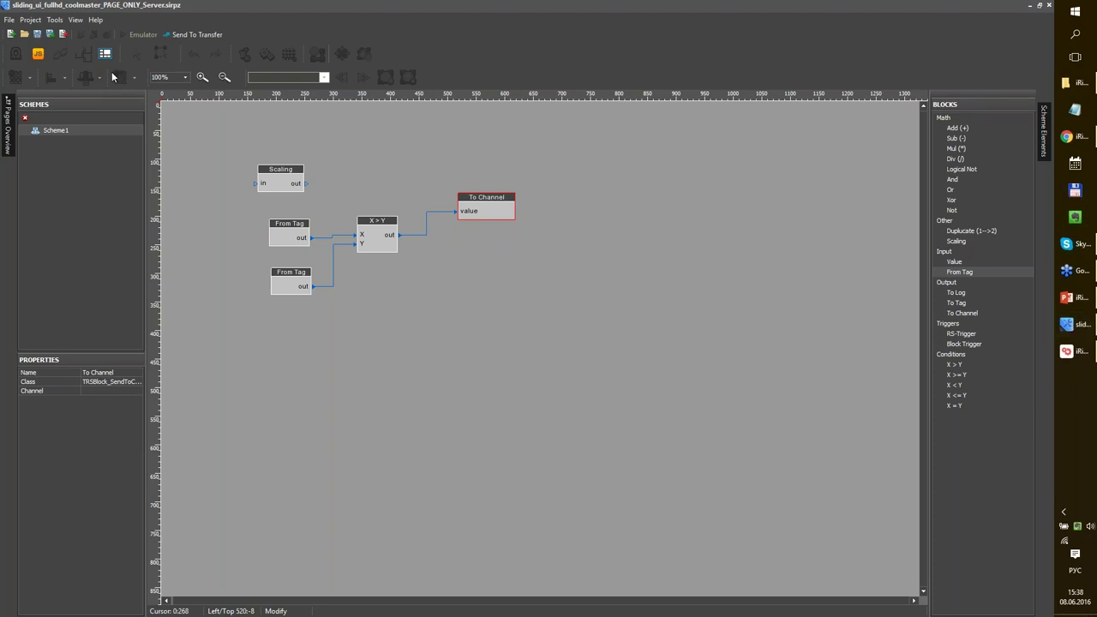
left_click(1045, 15)
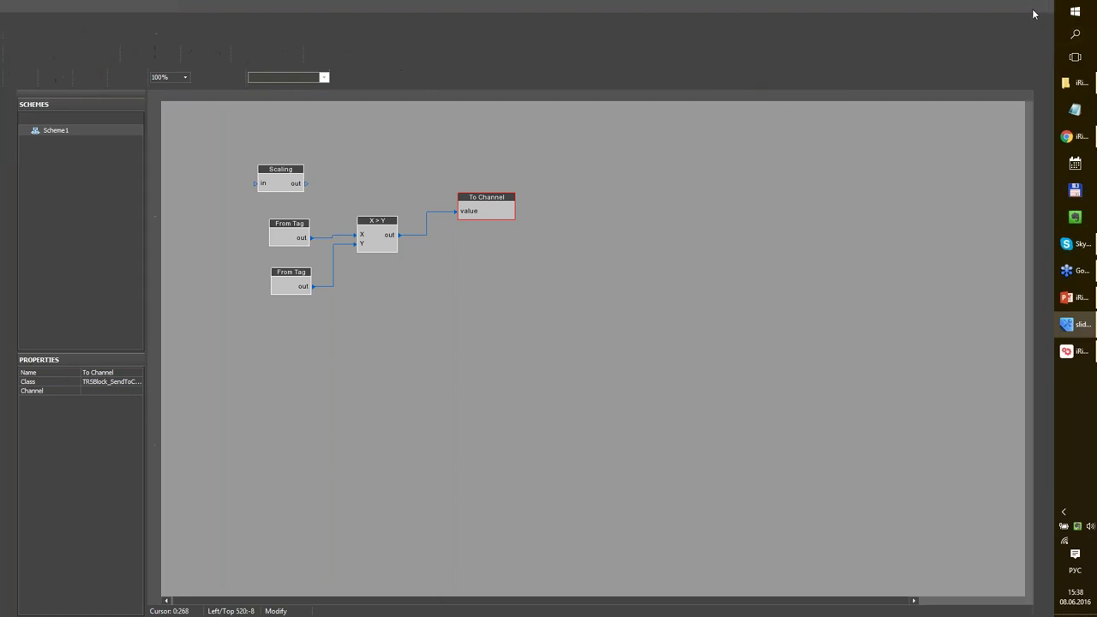
left_click(1031, 7)
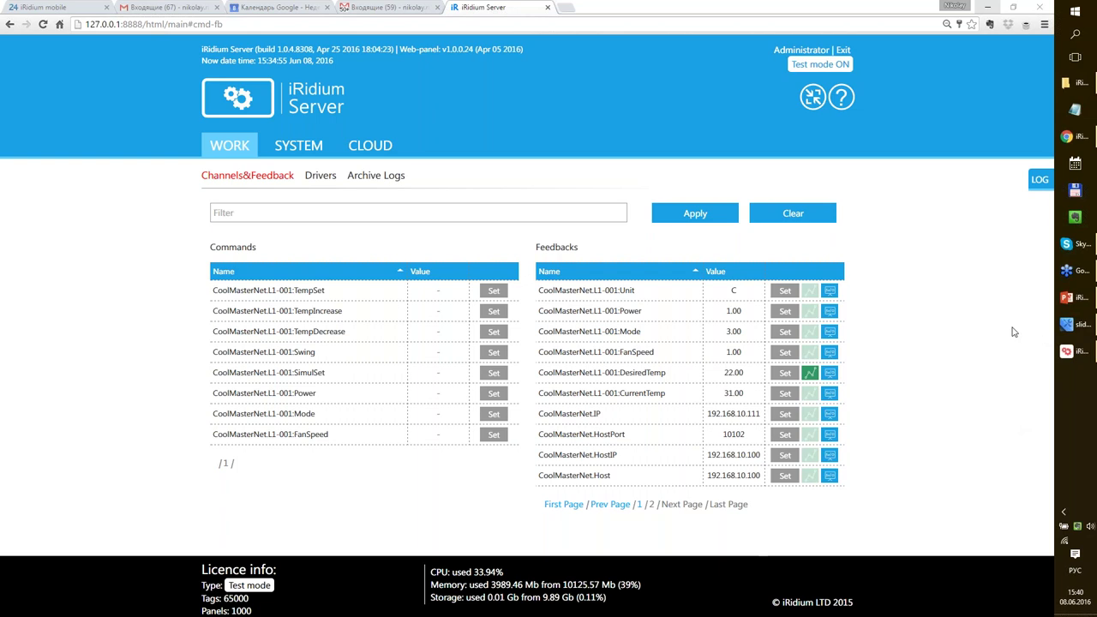
Switch back to iRidium Studio from the web panel and expand the CoolMasterNet driver down to L1-001's Feedback
left_click(1081, 324)
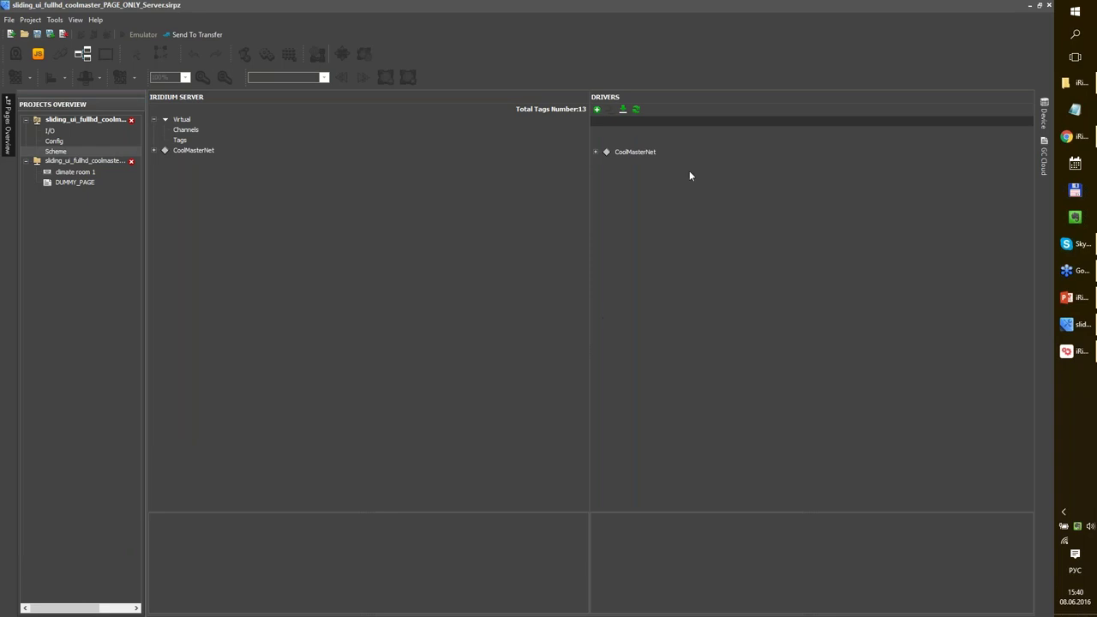
left_click(595, 152)
left_click(605, 172)
left_click(616, 183)
left_click(626, 204)
Examine the properties of L1-001's Power, FanSpeed, Mode, DesiredTemp, CurrentTemp and Unit feedback and their matching server tags
left_click(665, 215)
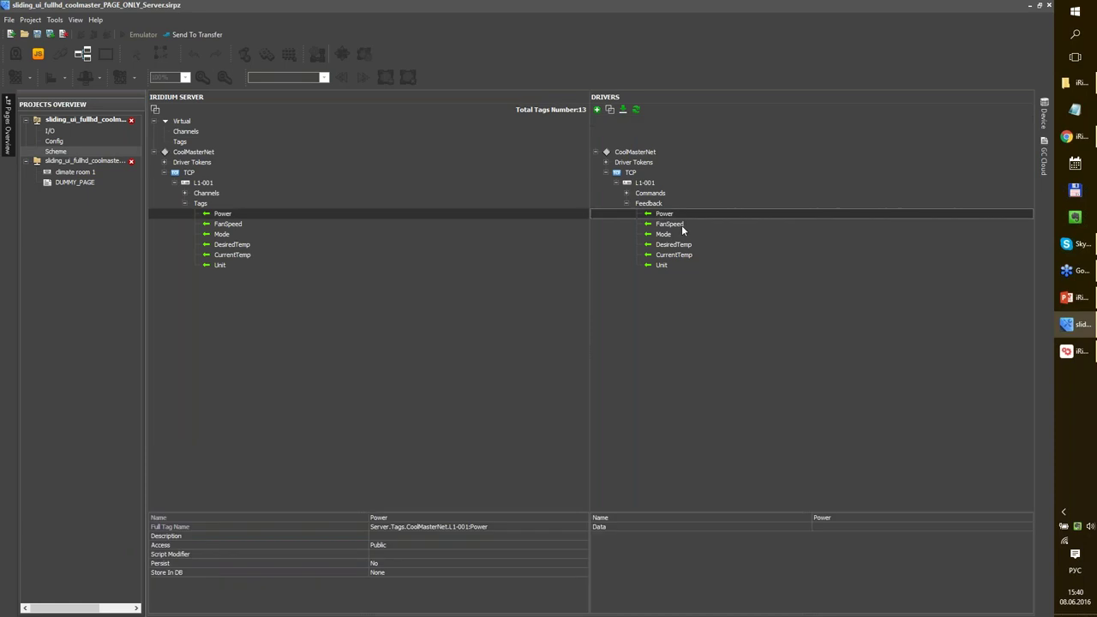
left_click(677, 227)
left_click(668, 235)
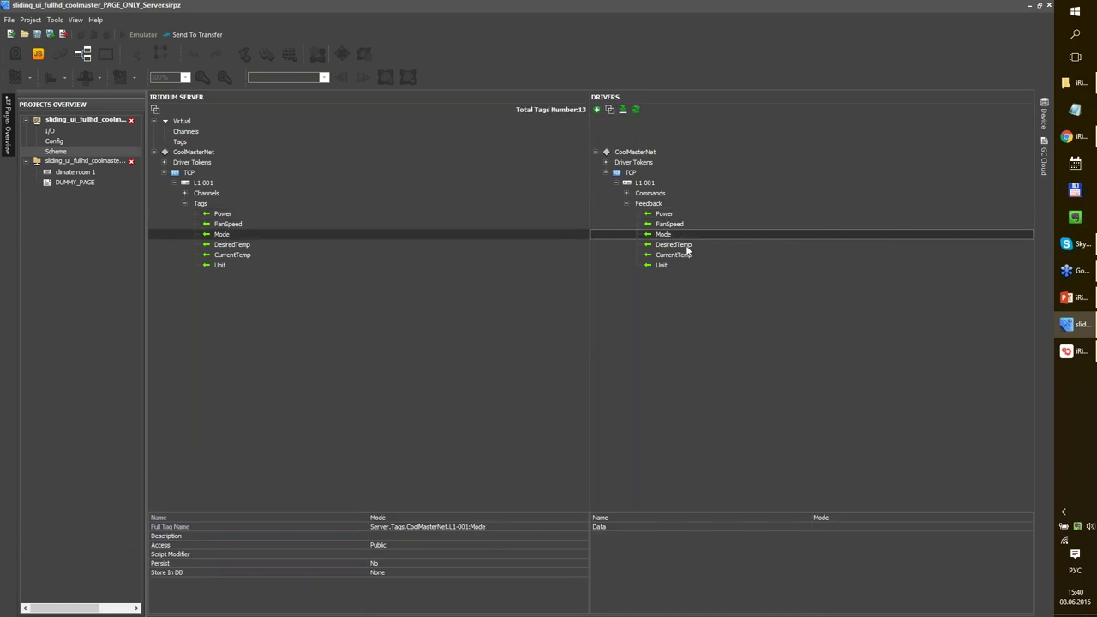
left_click(685, 246)
left_click(682, 256)
left_click(660, 267)
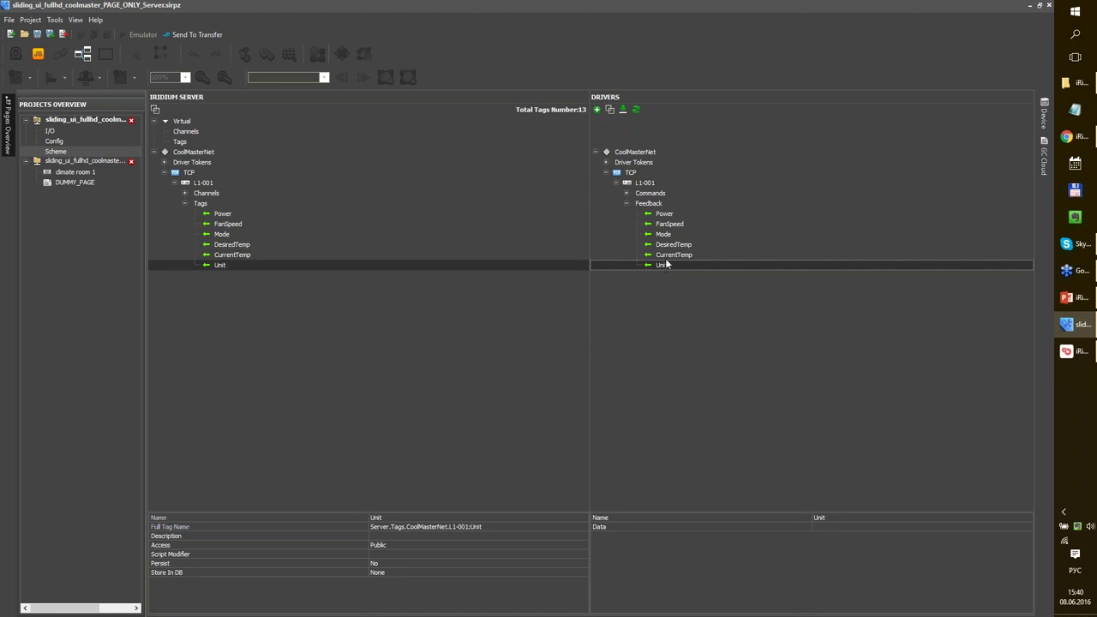
left_click(664, 213)
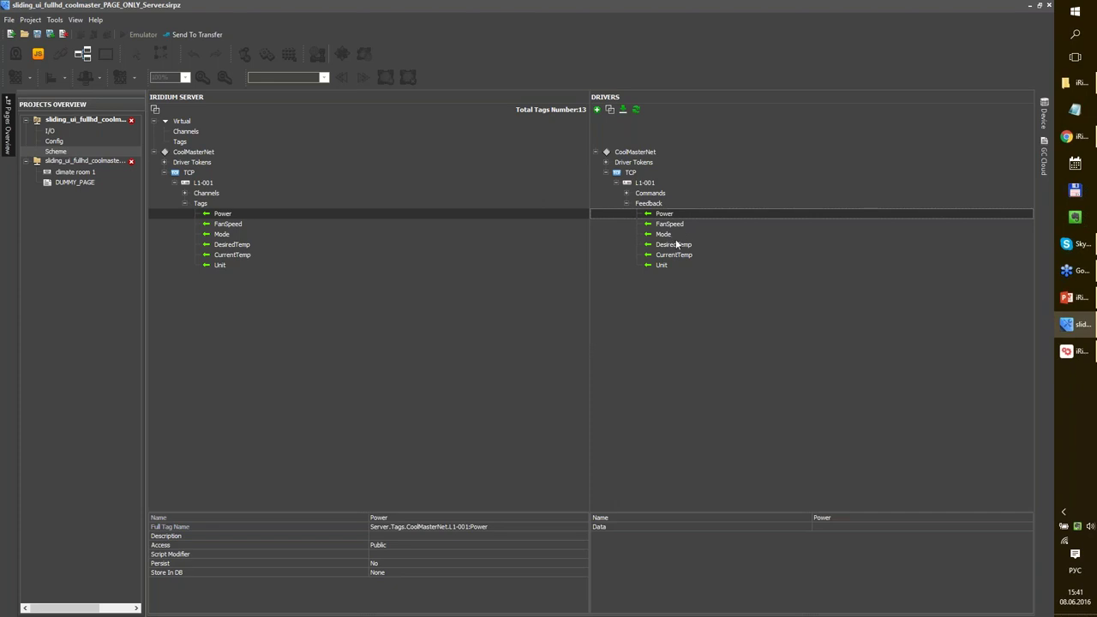
left_click(683, 246)
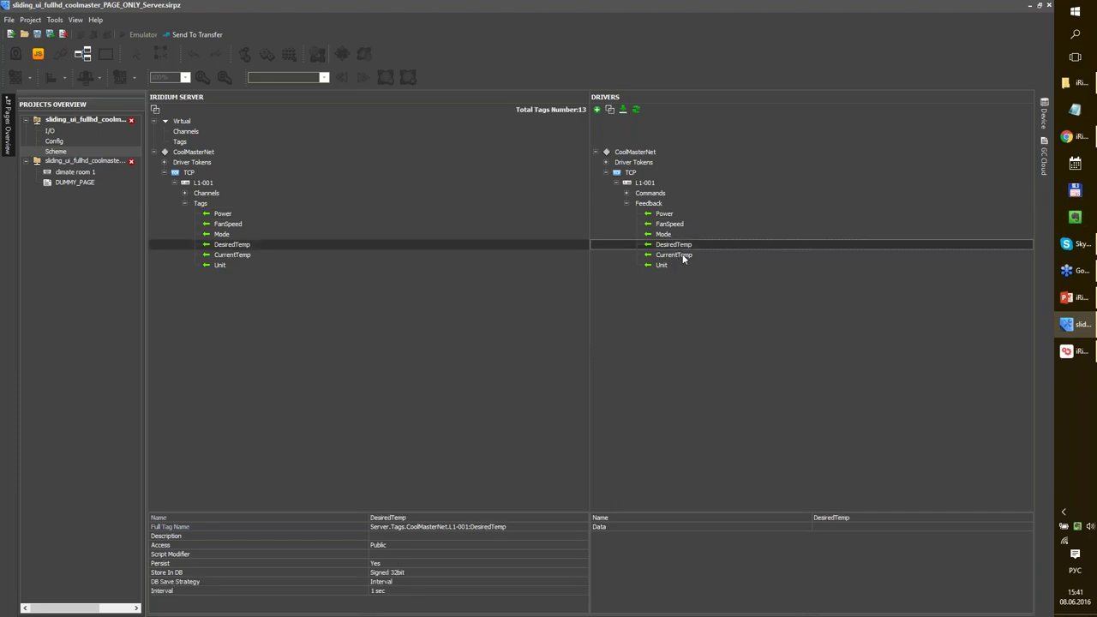
left_click(684, 256)
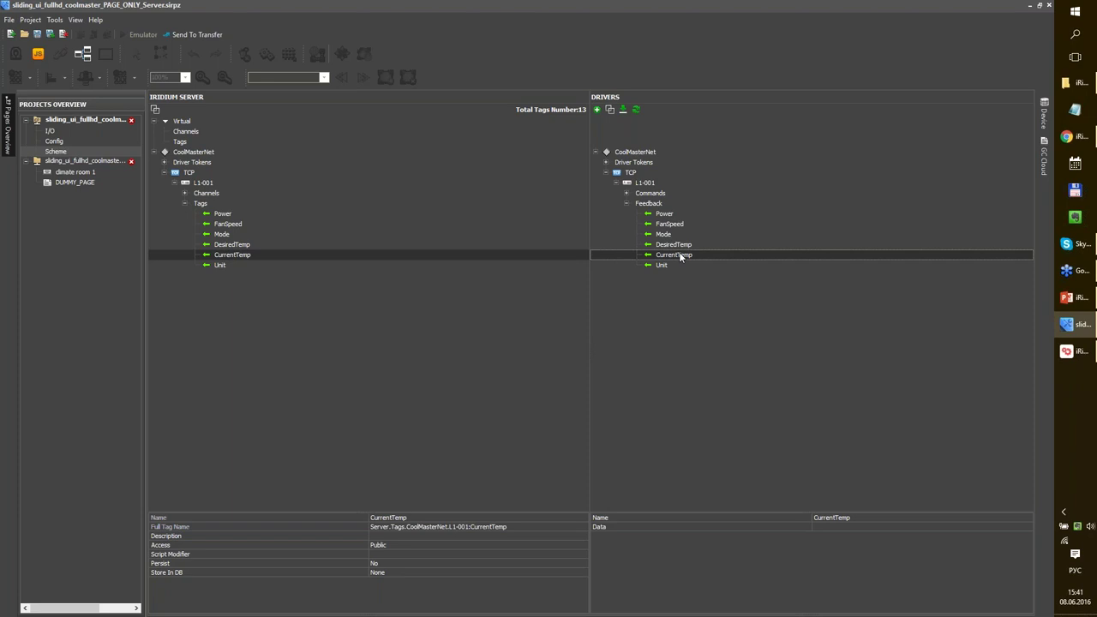